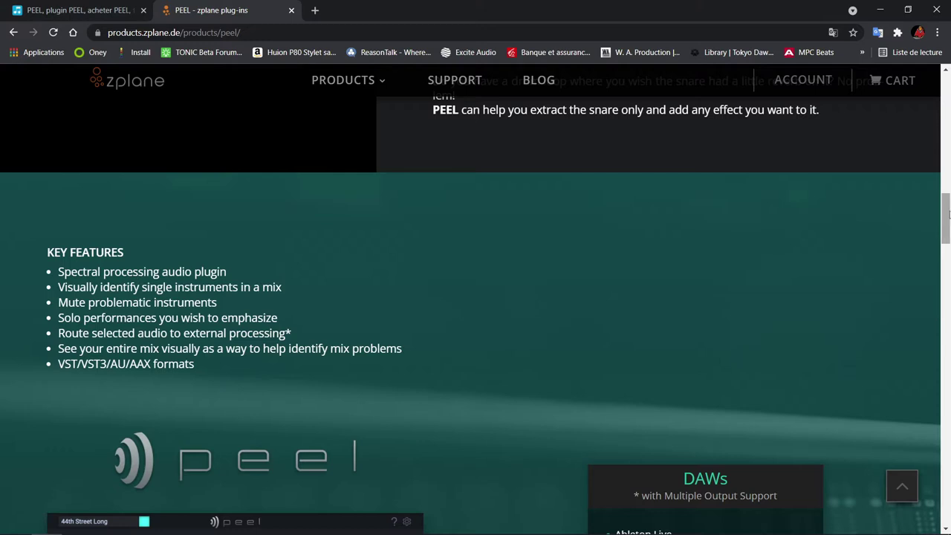
# Review PEEL's supported DAWs on the zplane product page and its listing on the Plugin Boutique page.
pyautogui.moveTo(944, 219); pyautogui.dragTo(947, 241)
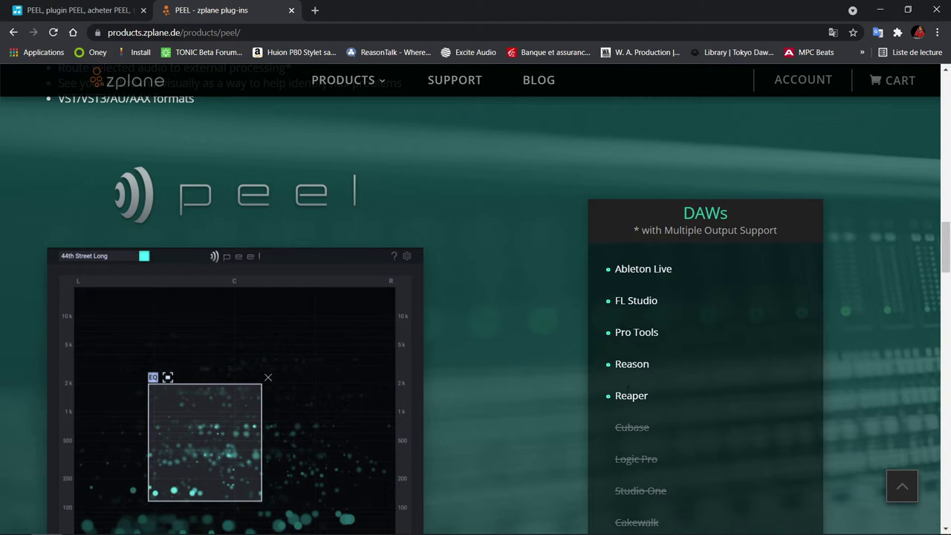
pyautogui.scroll(-2, 655, 325)
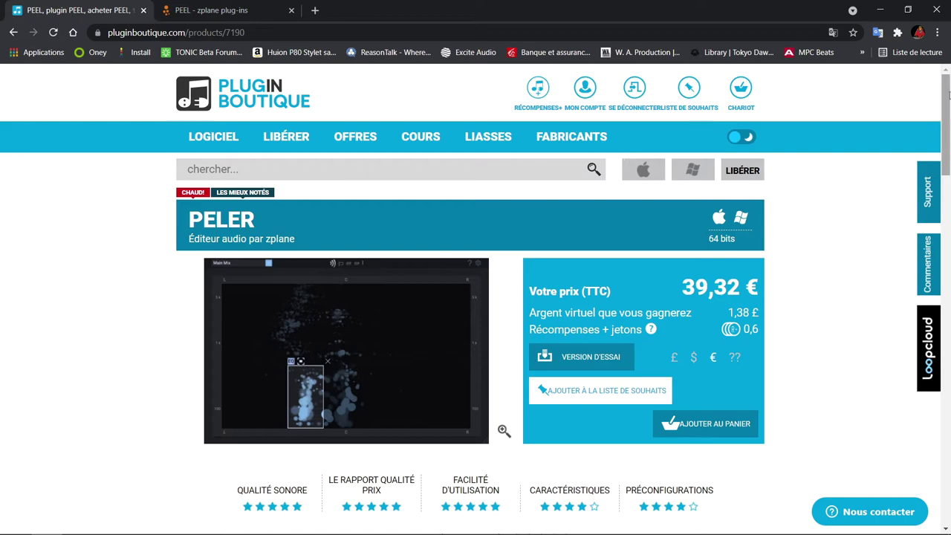
pyautogui.scroll(-1, 946, 106)
pyautogui.moveTo(947, 106); pyautogui.dragTo(903, 88)
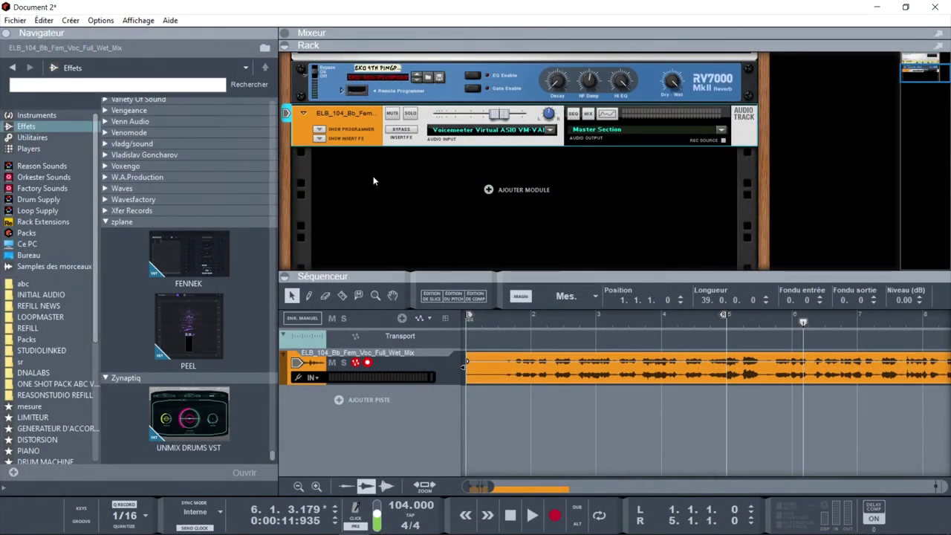
# Listen to the dry vocal track and load the zplane PEEL effect into its Insert FX section.
pyautogui.click(320, 139)
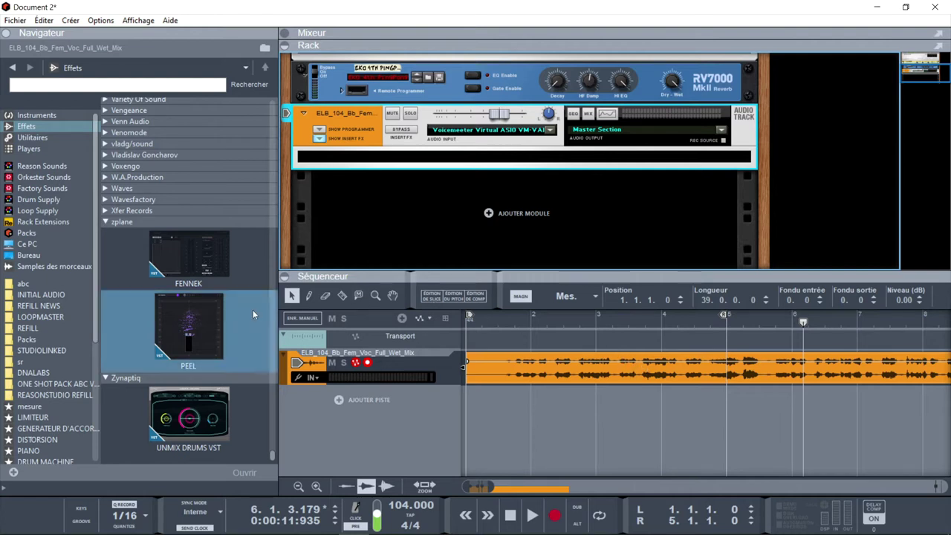
pyautogui.moveTo(203, 318)
pyautogui.mouseDown()
pyautogui.moveTo(304, 249)
pyautogui.moveTo(315, 282)
pyautogui.moveTo(212, 334)
pyautogui.mouseUp()
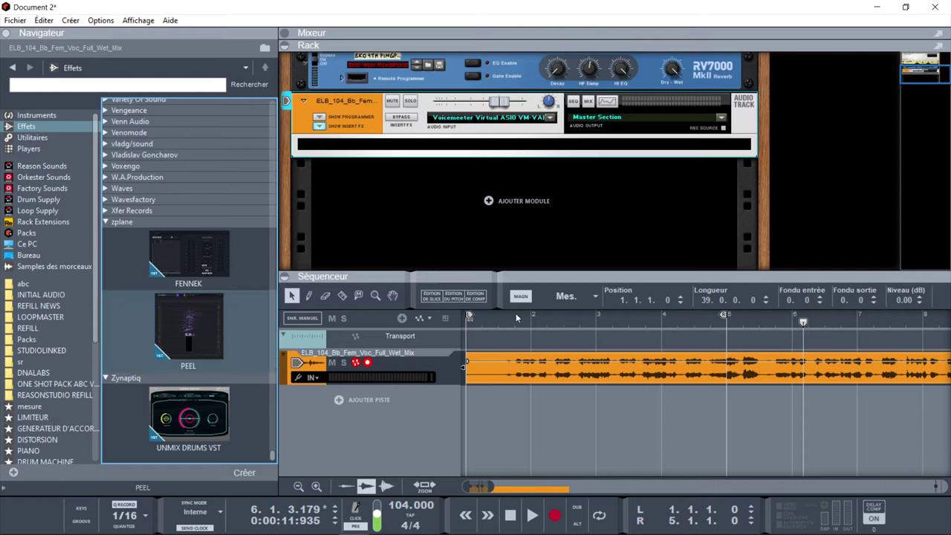
pyautogui.press('space')
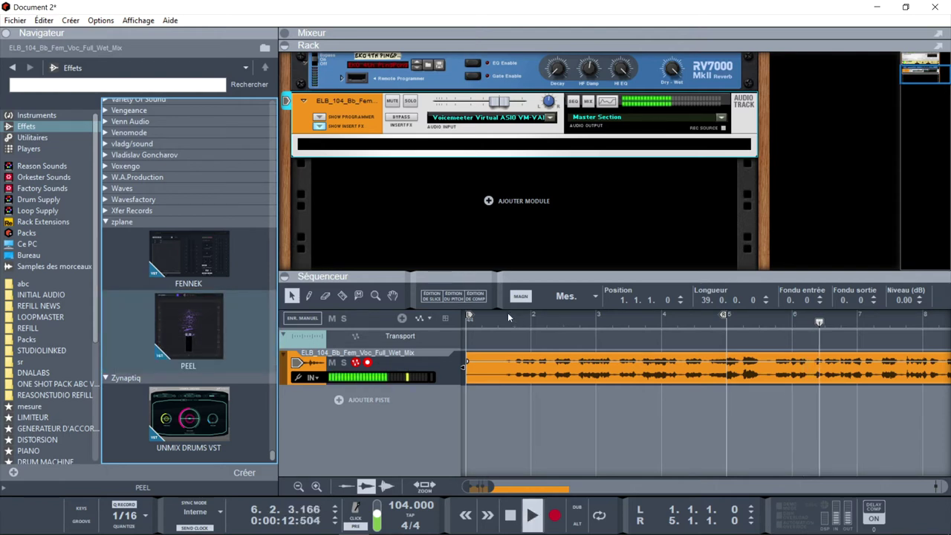
pyautogui.click(502, 321)
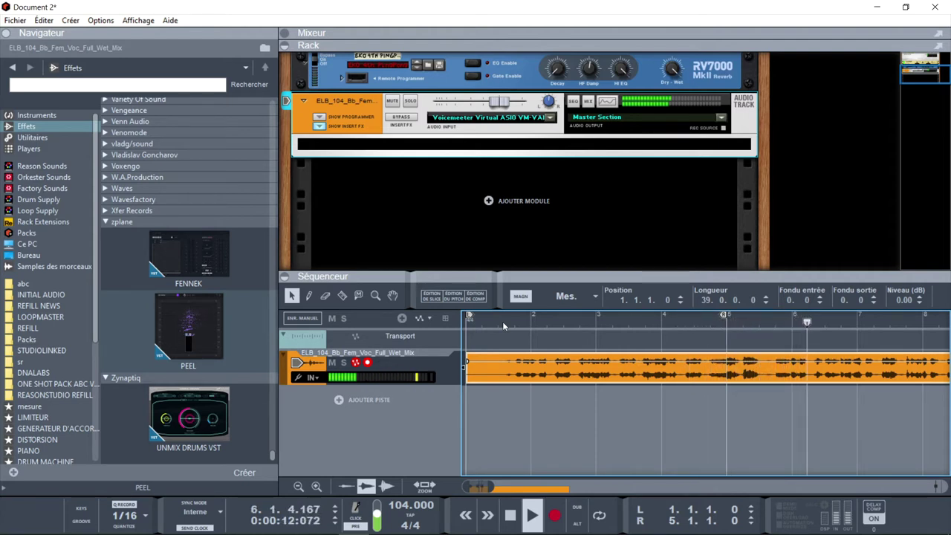
pyautogui.press('space')
pyautogui.moveTo(202, 336)
pyautogui.mouseDown()
pyautogui.moveTo(416, 212)
pyautogui.moveTo(466, 172)
pyautogui.moveTo(466, 136)
pyautogui.mouseUp()
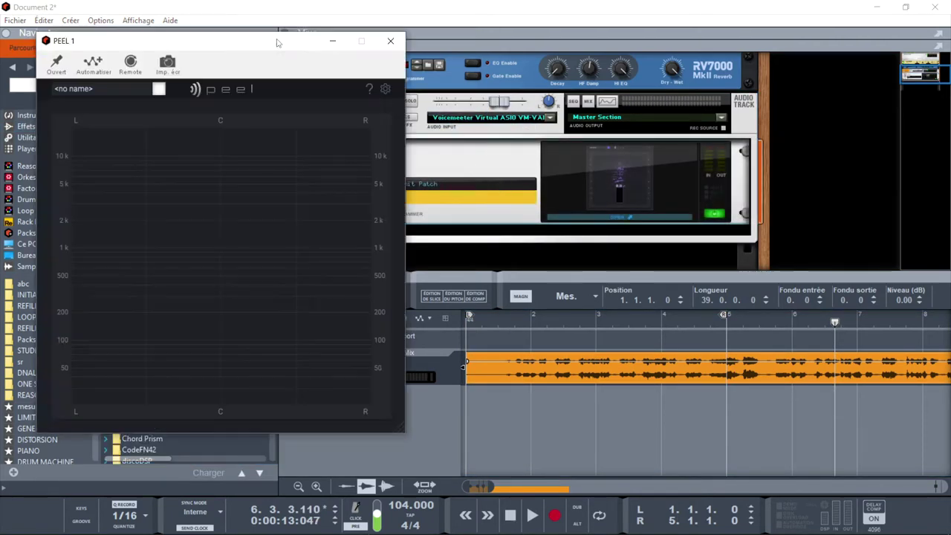
# Set PEEL's display color to magenta and play the vocal briefly to view it in the spectral display.
pyautogui.moveTo(270, 39); pyautogui.dragTo(491, 41)
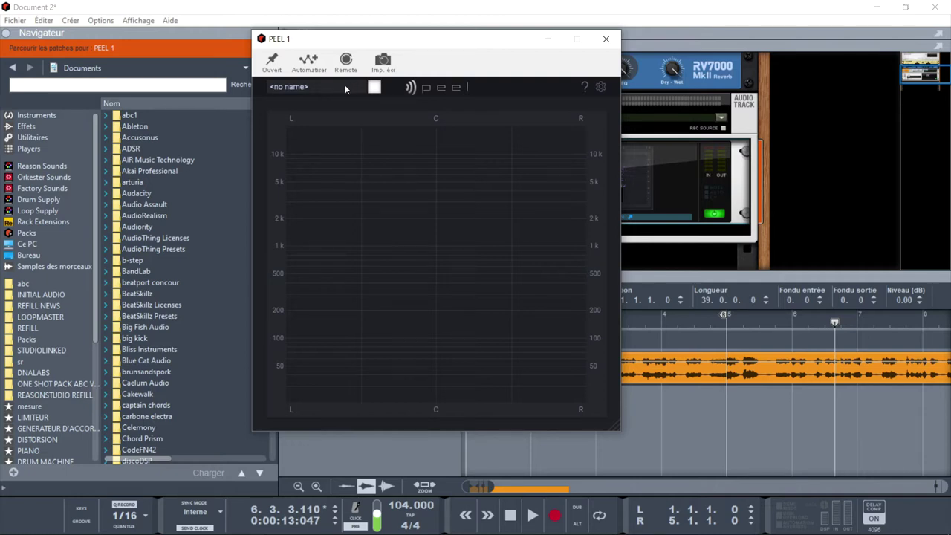
pyautogui.click(324, 88)
pyautogui.click(374, 88)
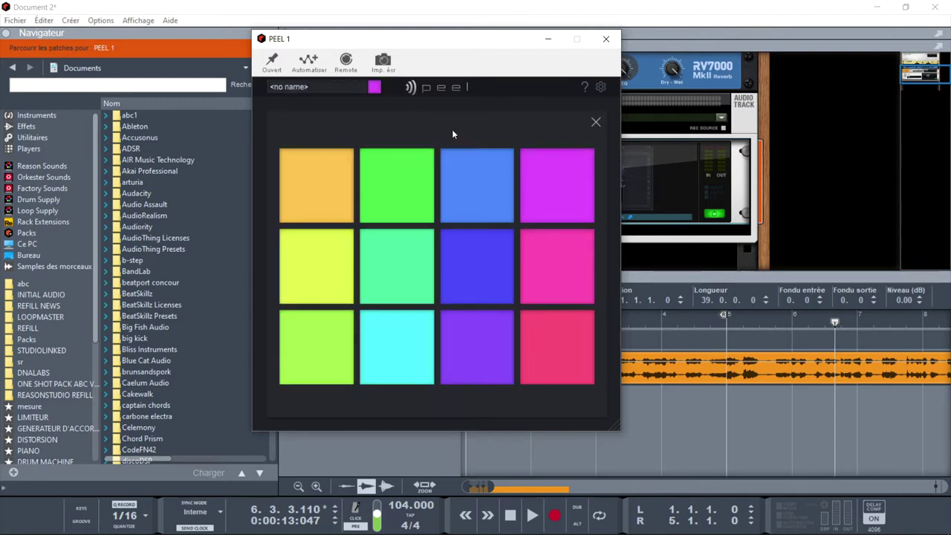
pyautogui.click(596, 122)
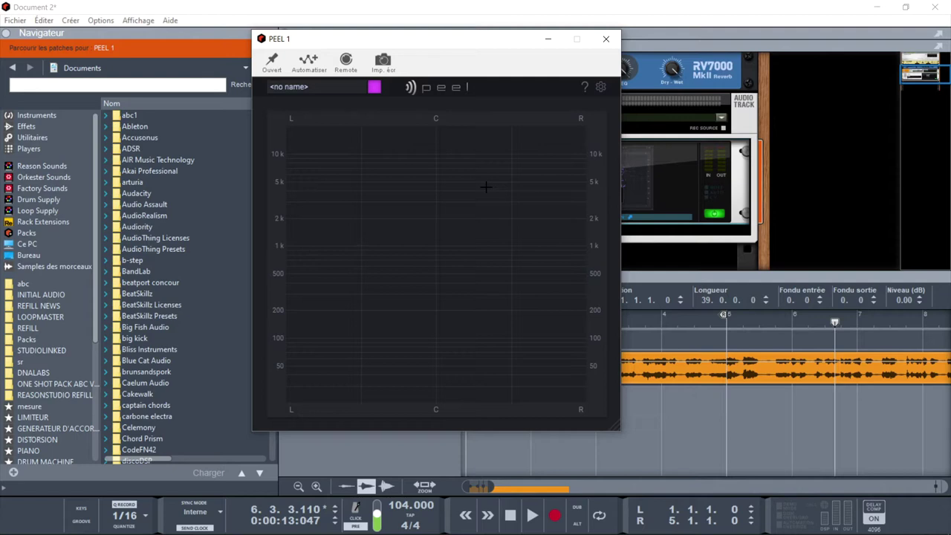
pyautogui.press('space')
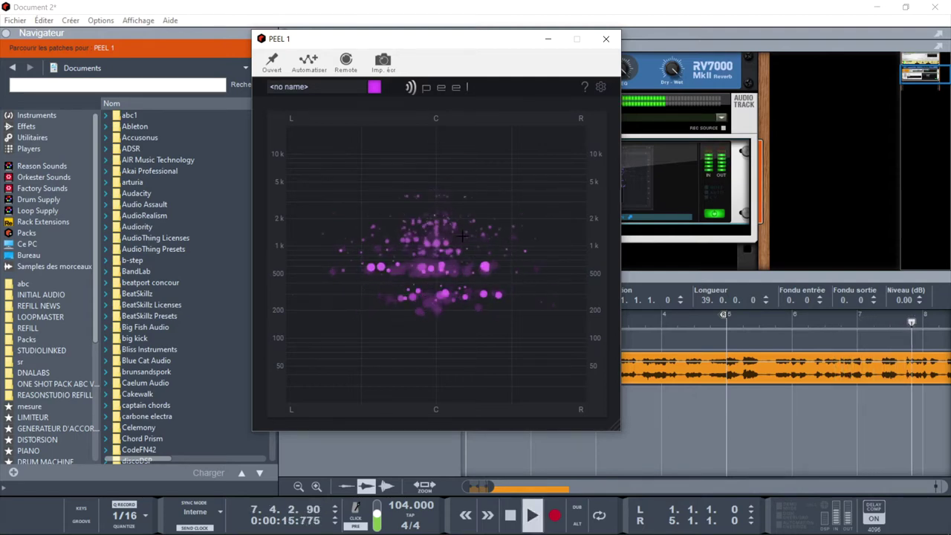
pyautogui.press('space')
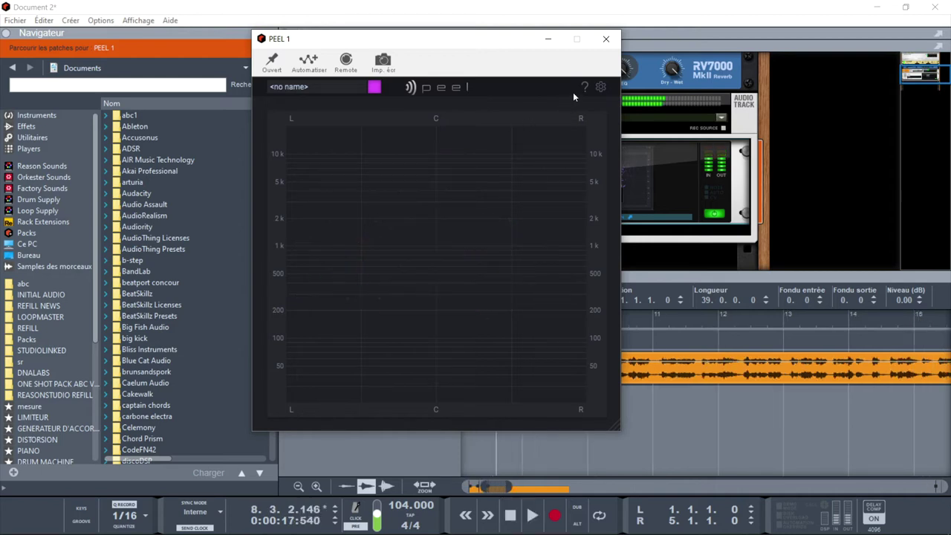
# View PEEL's help video list and its activation page, and return to the spectral display.
pyautogui.click(586, 86)
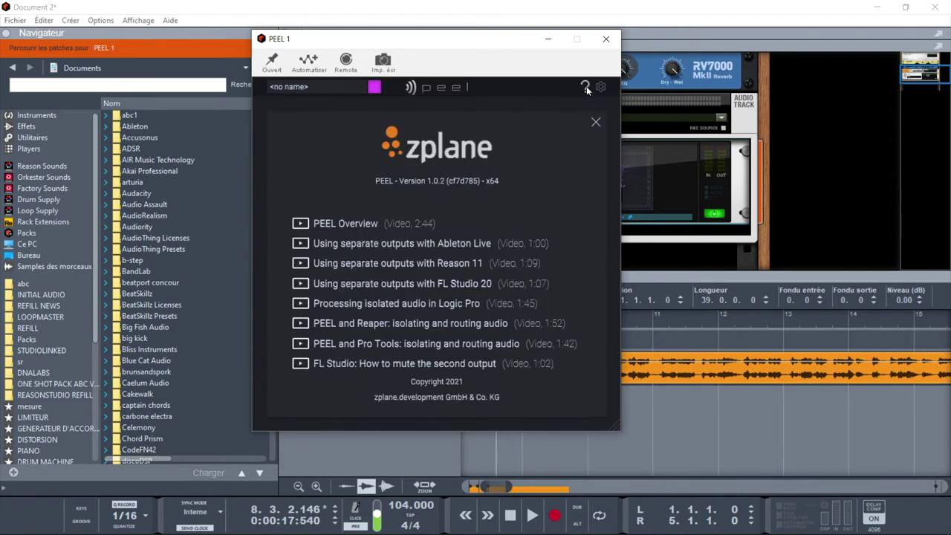
pyautogui.click(600, 87)
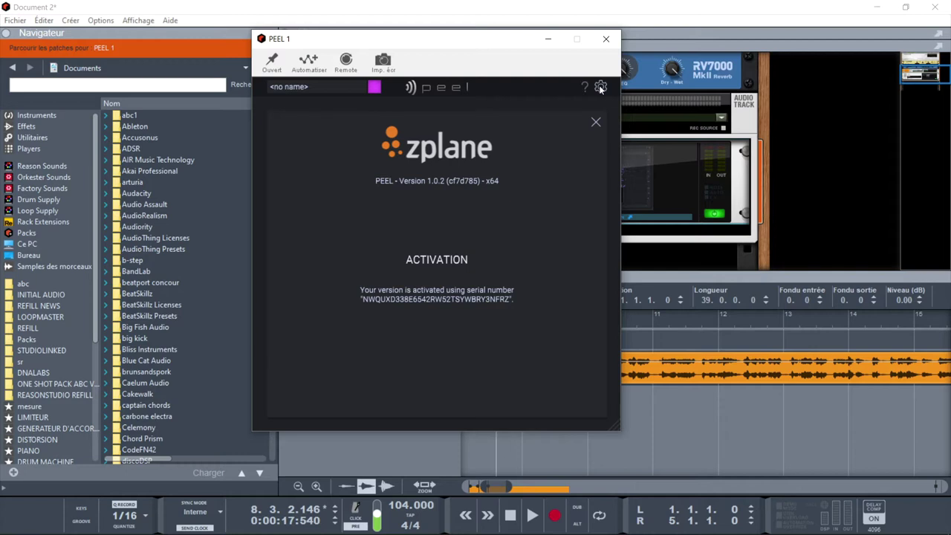
pyautogui.click(600, 88)
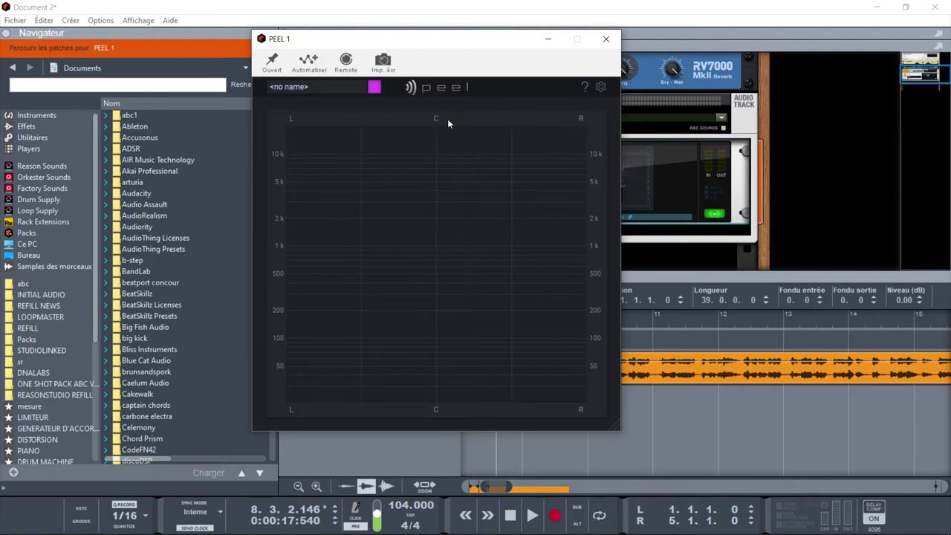
# Draw a tall selection over the center of the vocal, about 50 Hz to 10 kHz, and play the isolated result.
pyautogui.press('space')
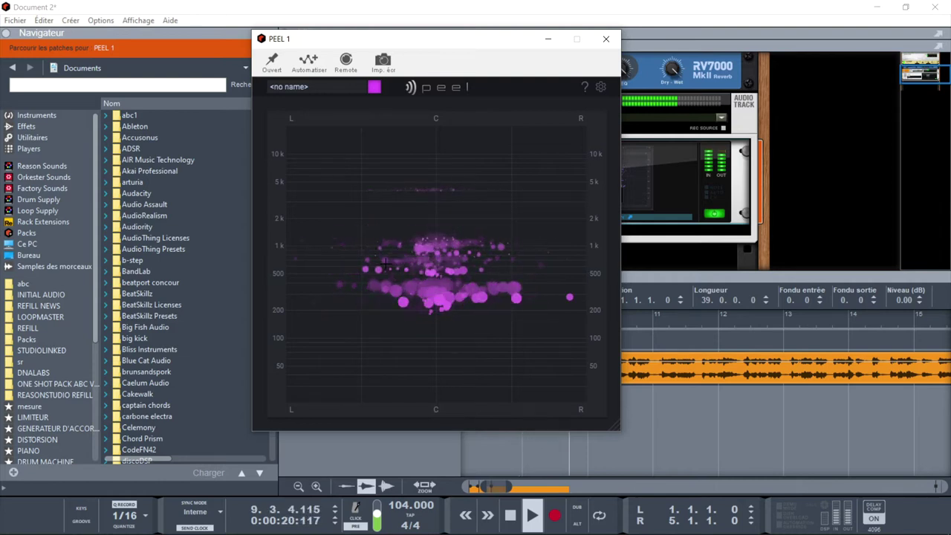
pyautogui.press('space')
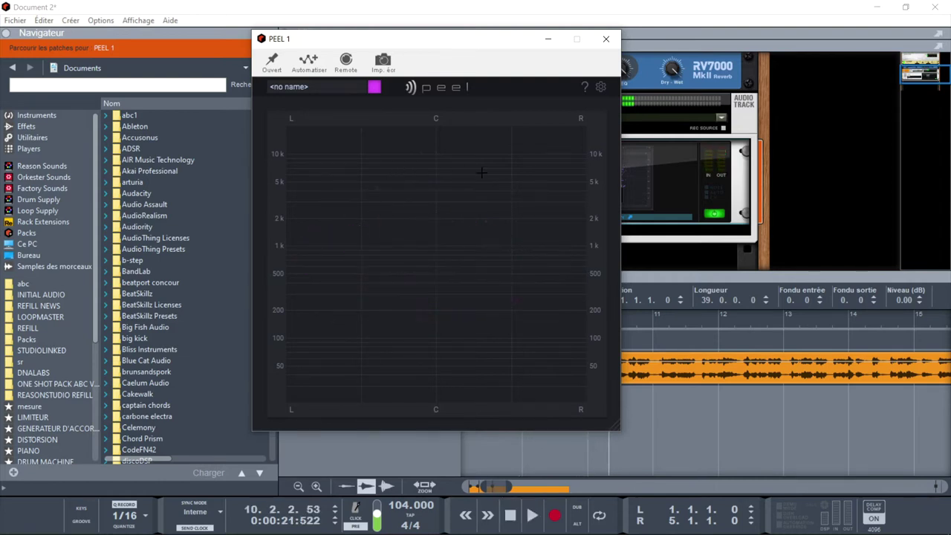
pyautogui.moveTo(392, 141); pyautogui.dragTo(468, 350)
pyautogui.moveTo(427, 245)
pyautogui.mouseDown()
pyautogui.moveTo(440, 262)
pyautogui.moveTo(415, 256)
pyautogui.moveTo(426, 258)
pyautogui.mouseUp()
pyautogui.press('space')
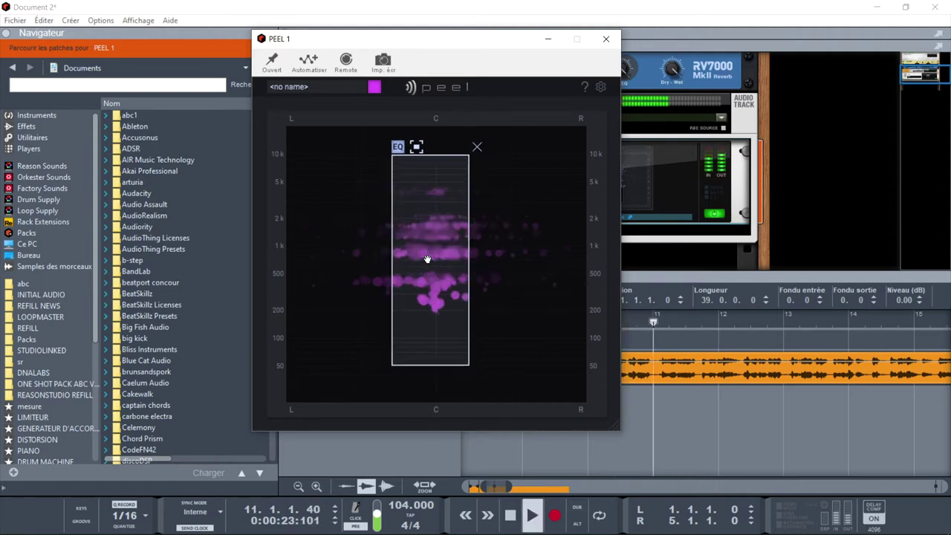
# Compare muting the selected region with soloing it, and switch its EQ processing off and on during playback.
pyautogui.click(416, 146)
pyautogui.moveTo(420, 205); pyautogui.dragTo(441, 206)
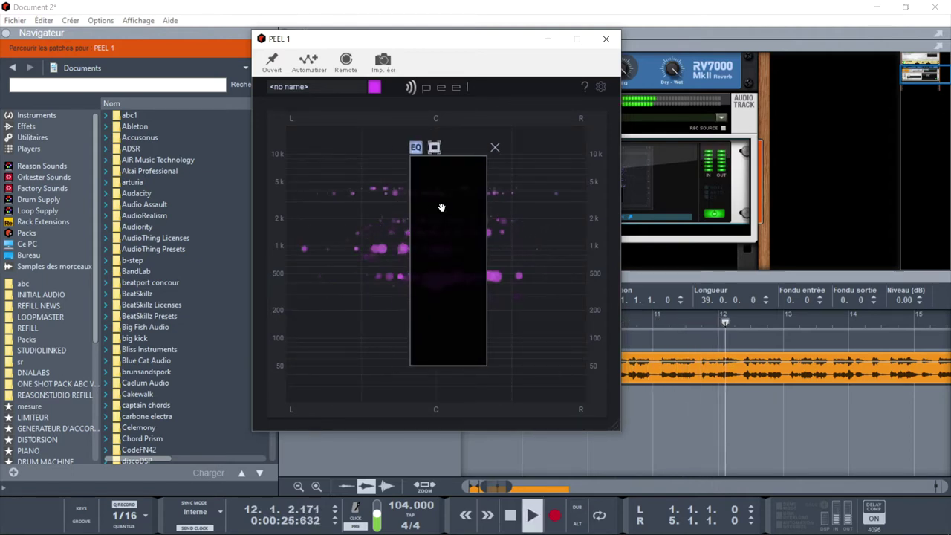
pyautogui.click(419, 148)
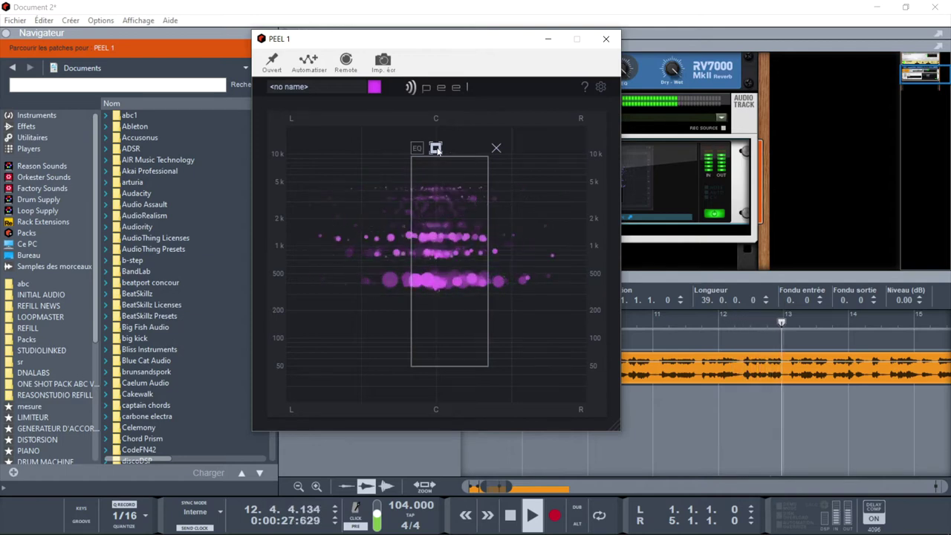
pyautogui.click(418, 148)
# Shrink the selection to a high-frequency band above about 3 kHz, and move it down to about 200 to 700 Hz.
pyautogui.moveTo(438, 197)
pyautogui.mouseDown()
pyautogui.moveTo(375, 201)
pyautogui.moveTo(364, 191)
pyautogui.moveTo(437, 188)
pyautogui.mouseUp()
pyautogui.moveTo(446, 361); pyautogui.dragTo(441, 202)
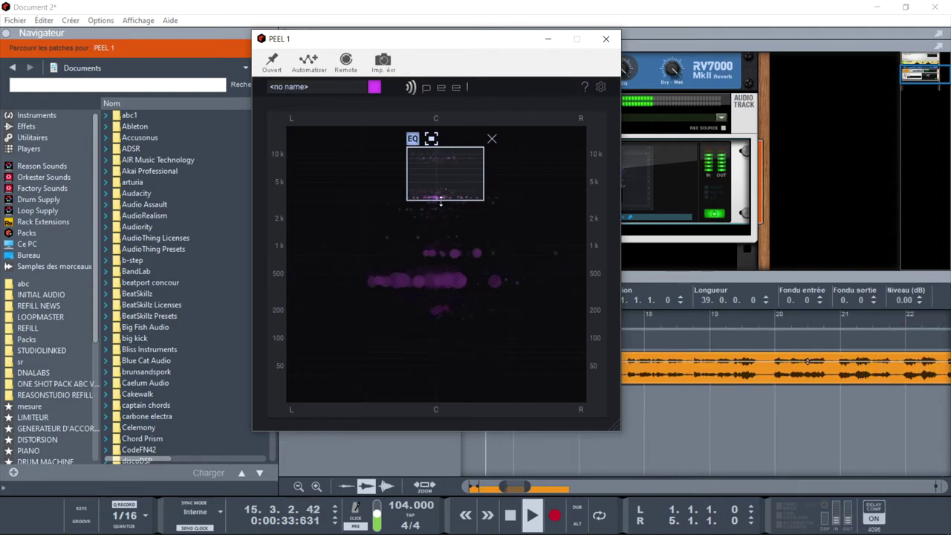
pyautogui.moveTo(439, 166); pyautogui.dragTo(381, 281)
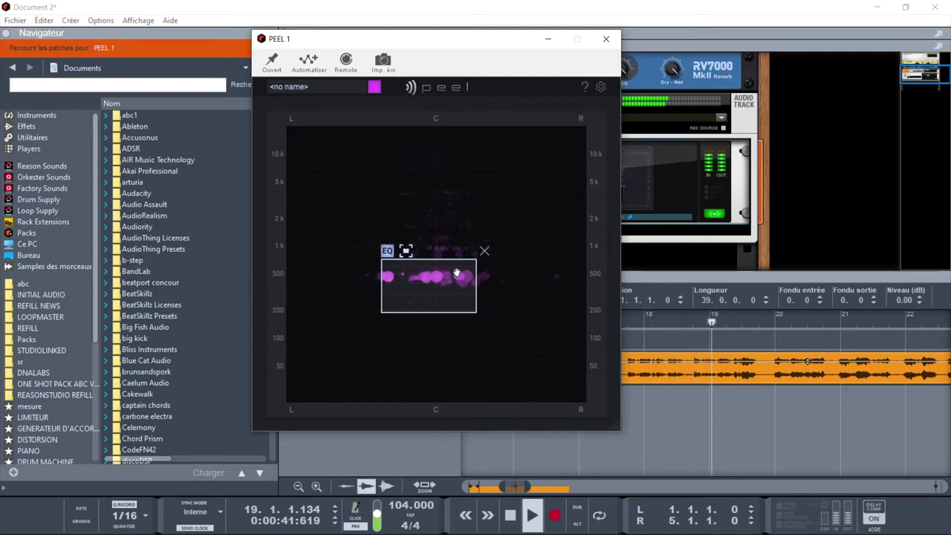
# Reshape the selection into a narrow central box from about 200 Hz to 7 kHz, and stop playback.
pyautogui.moveTo(476, 283); pyautogui.dragTo(494, 283)
pyautogui.moveTo(441, 259); pyautogui.dragTo(440, 216)
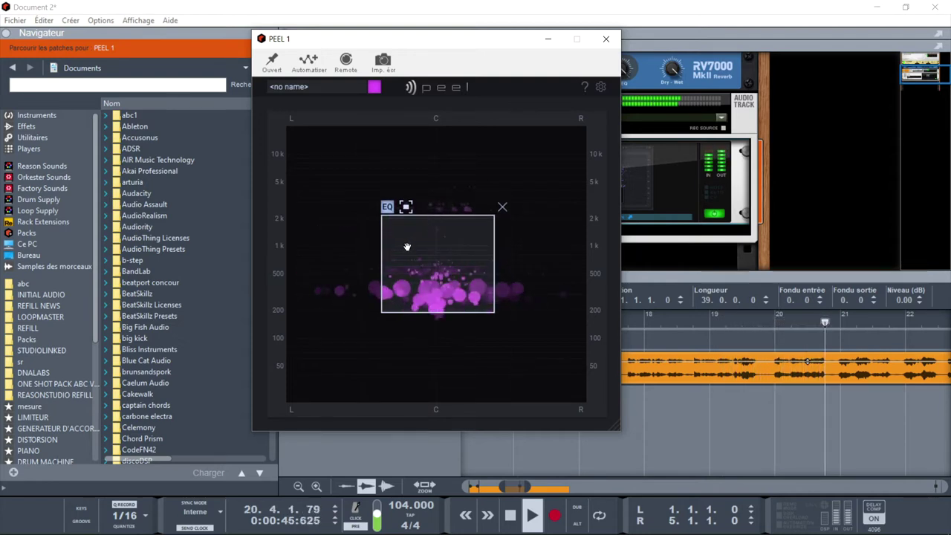
pyautogui.moveTo(381, 250); pyautogui.dragTo(401, 250)
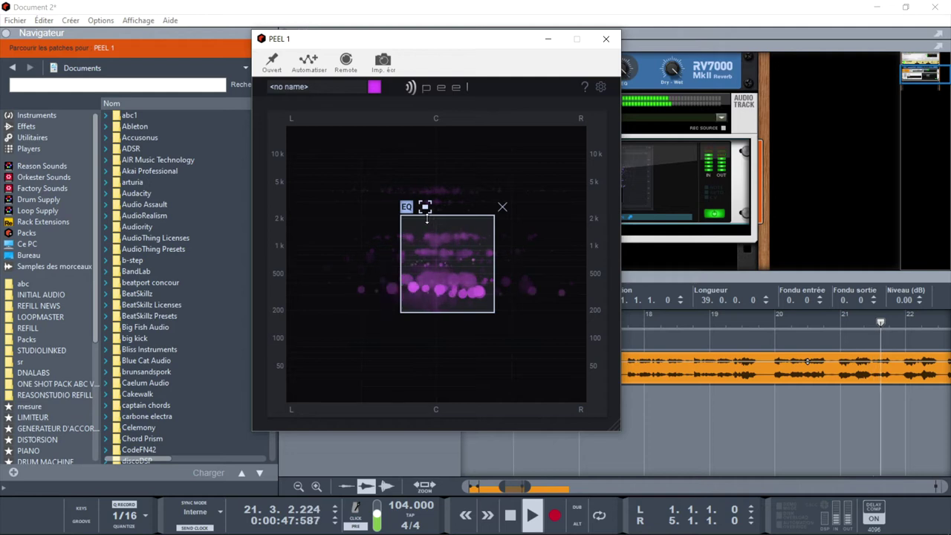
pyautogui.moveTo(438, 216); pyautogui.dragTo(437, 171)
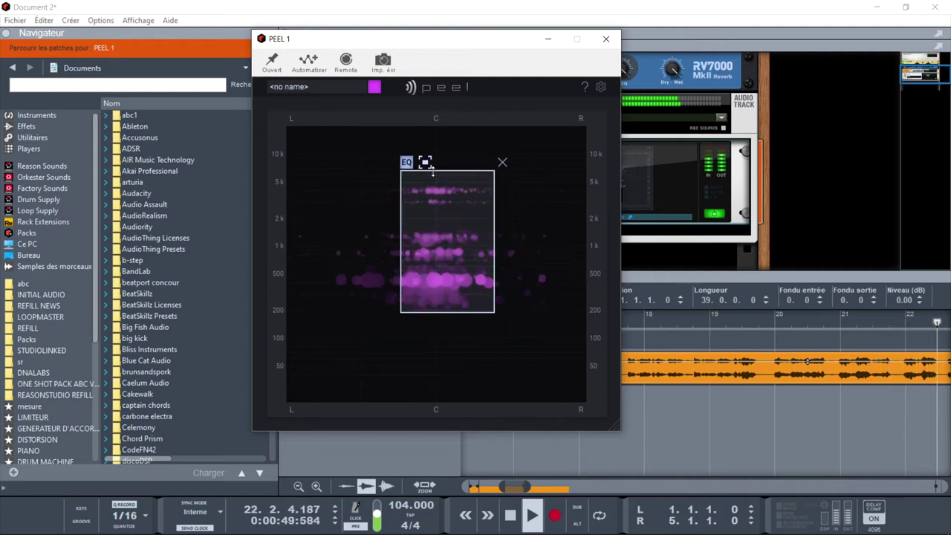
pyautogui.moveTo(498, 209); pyautogui.dragTo(444, 217)
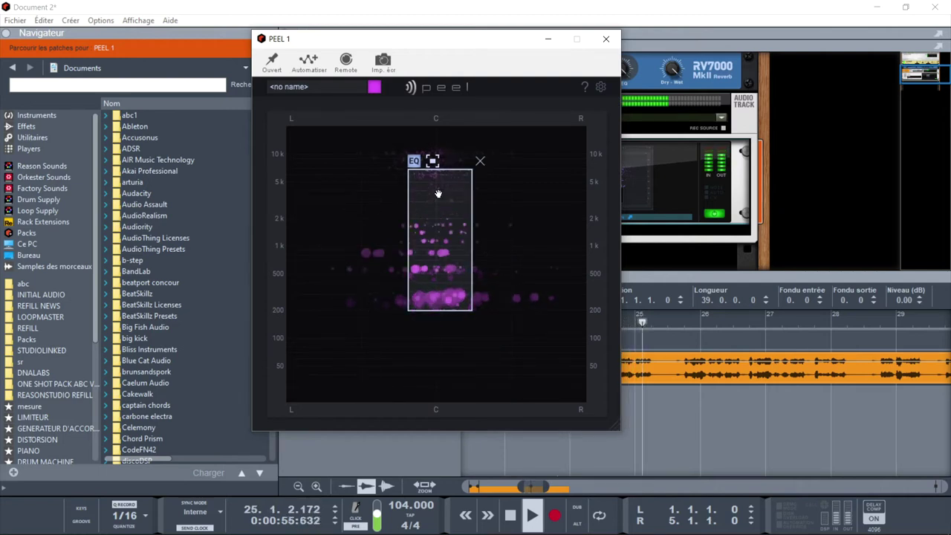
pyautogui.press('space')
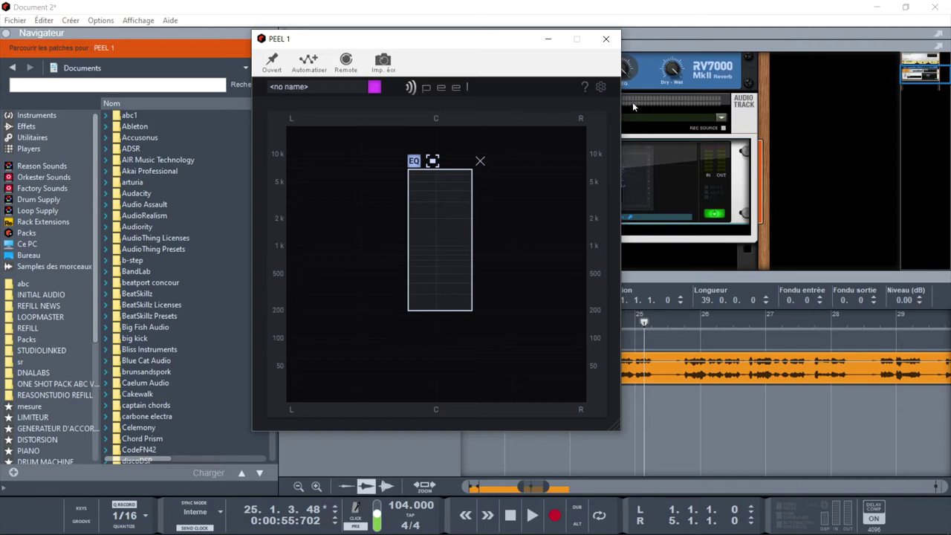
# Route PEEL's optional audio outputs 3 and 4 to a new mix channel and collapse the sequencer to enlarge the rack.
pyautogui.click(605, 38)
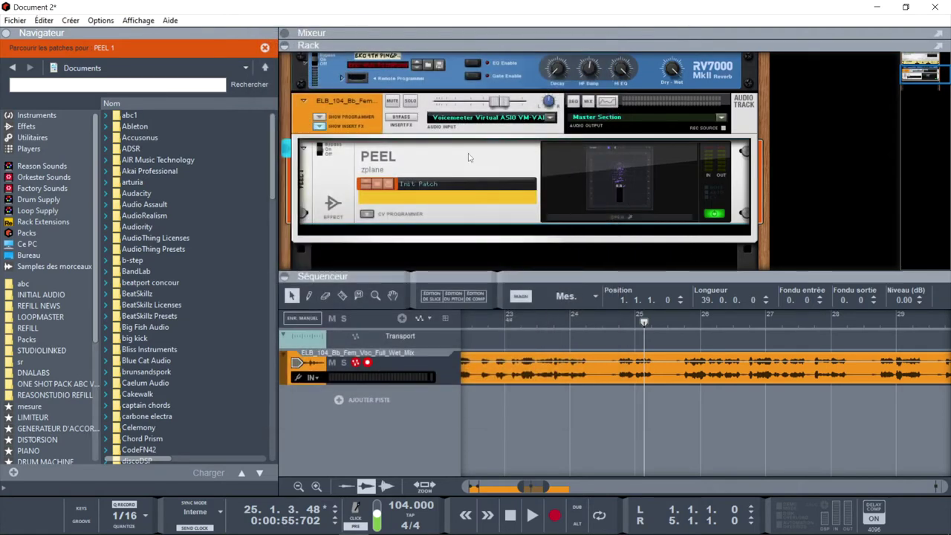
pyautogui.click(369, 214)
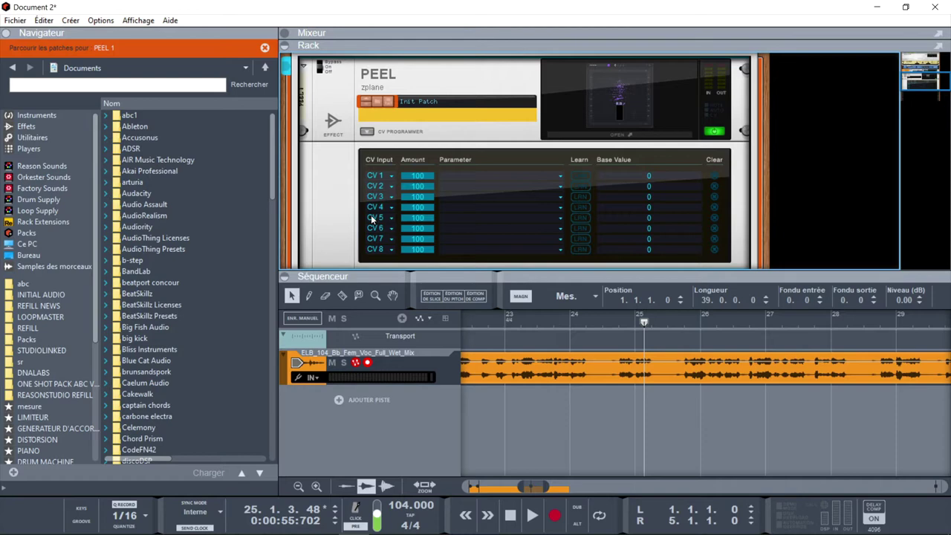
pyautogui.press('Tab')
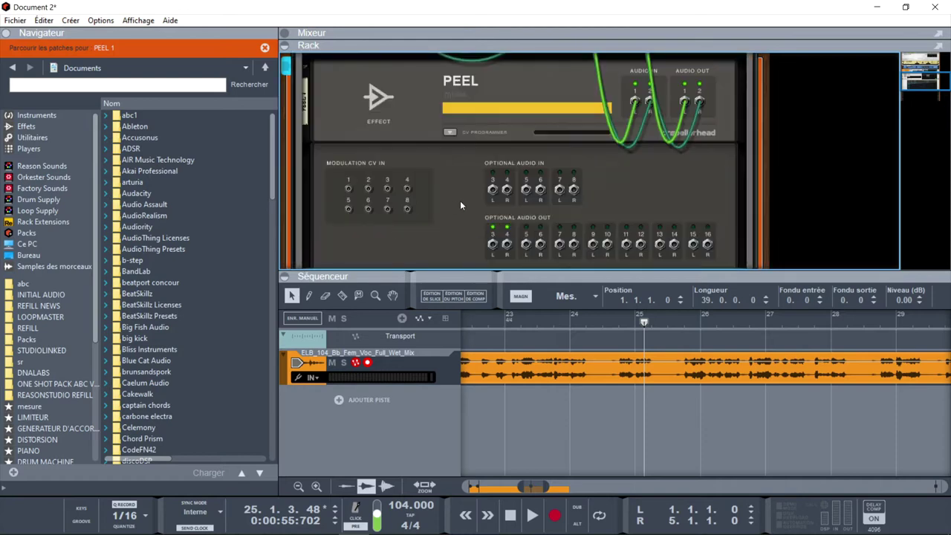
pyautogui.rightClick(492, 247)
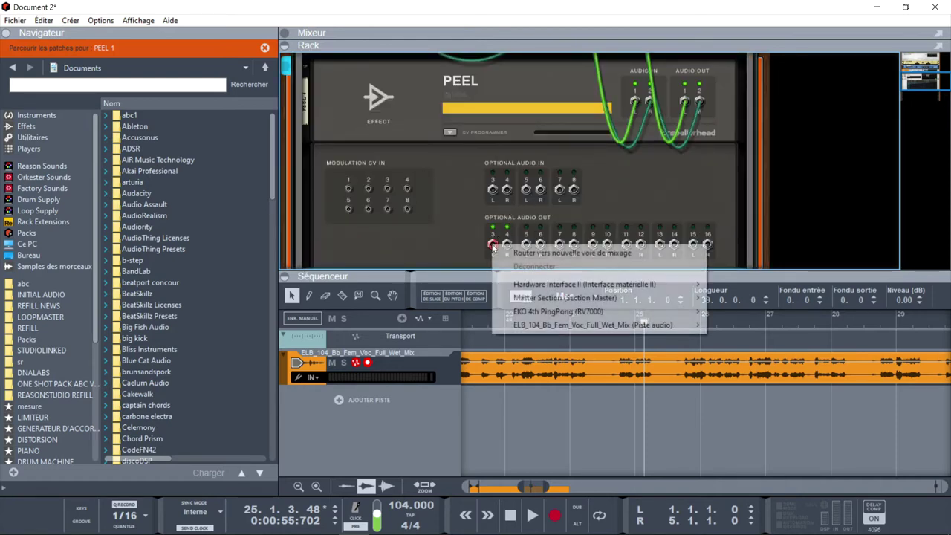
pyautogui.click(538, 255)
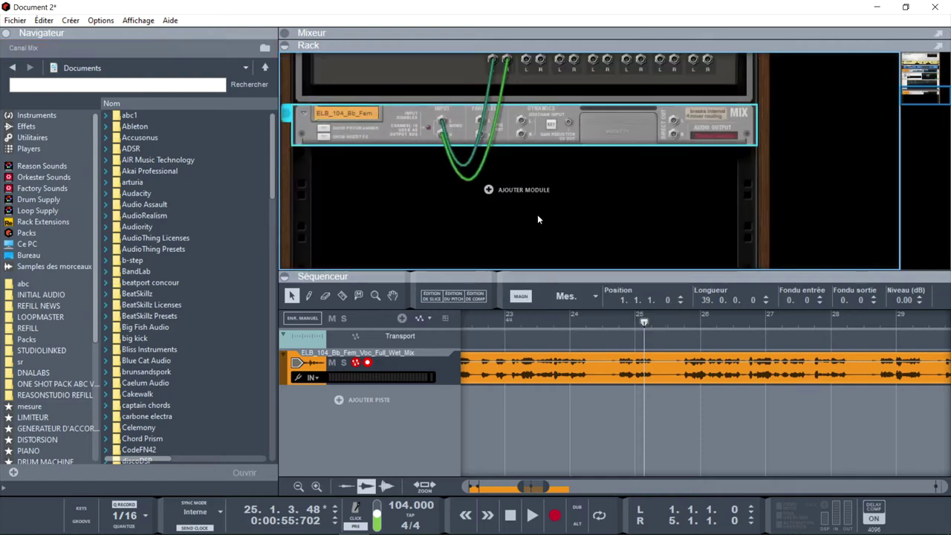
pyautogui.press('Tab')
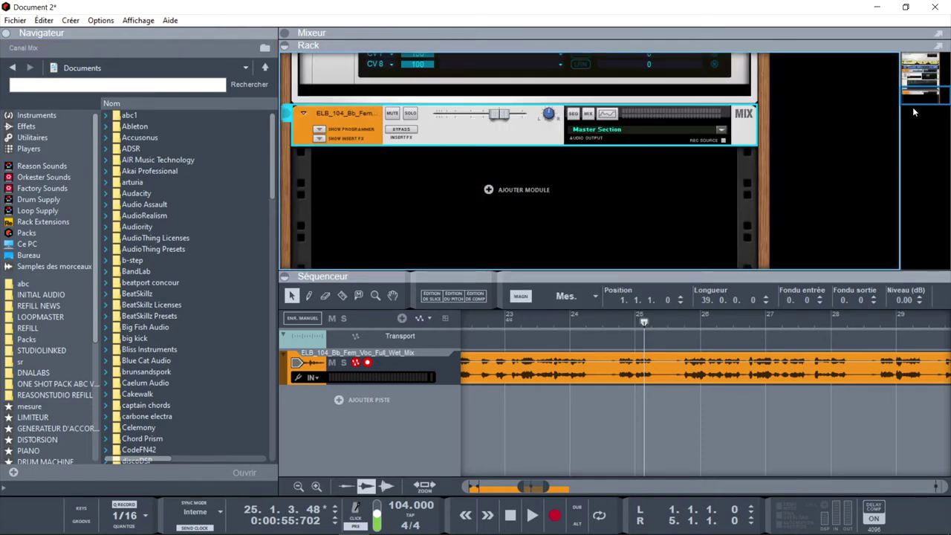
pyautogui.click(283, 277)
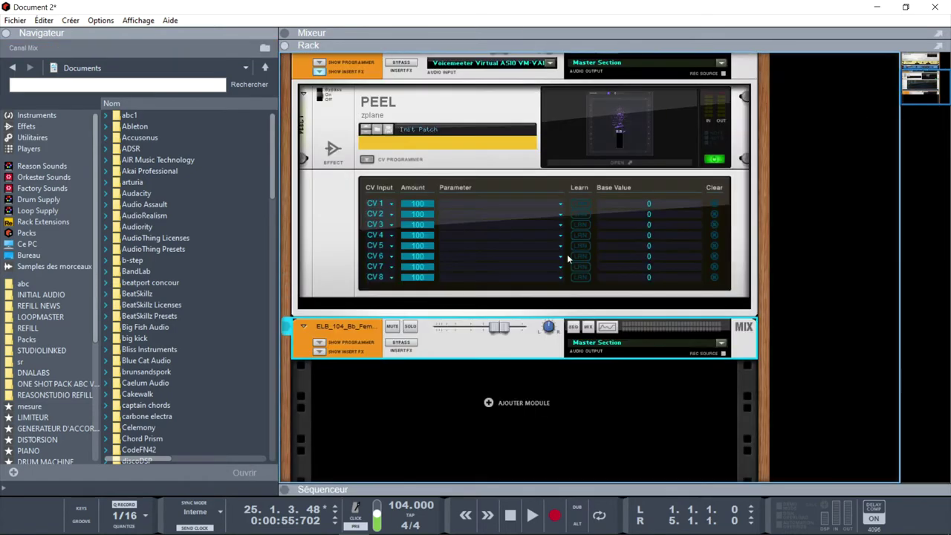
# Play the track briefly to check the signal levels on the audio track and the new mix channel.
pyautogui.scroll(3, 444, 193)
pyautogui.press('space')
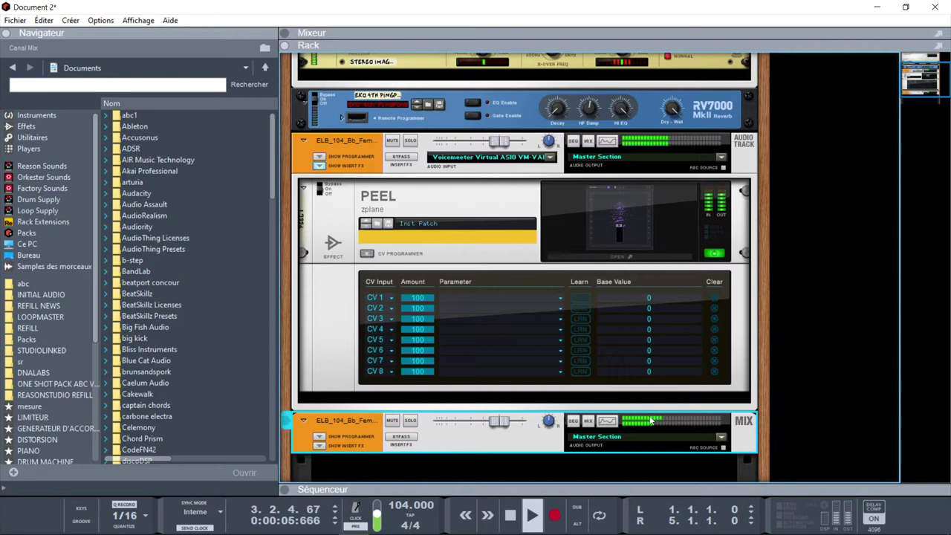
pyautogui.press('space')
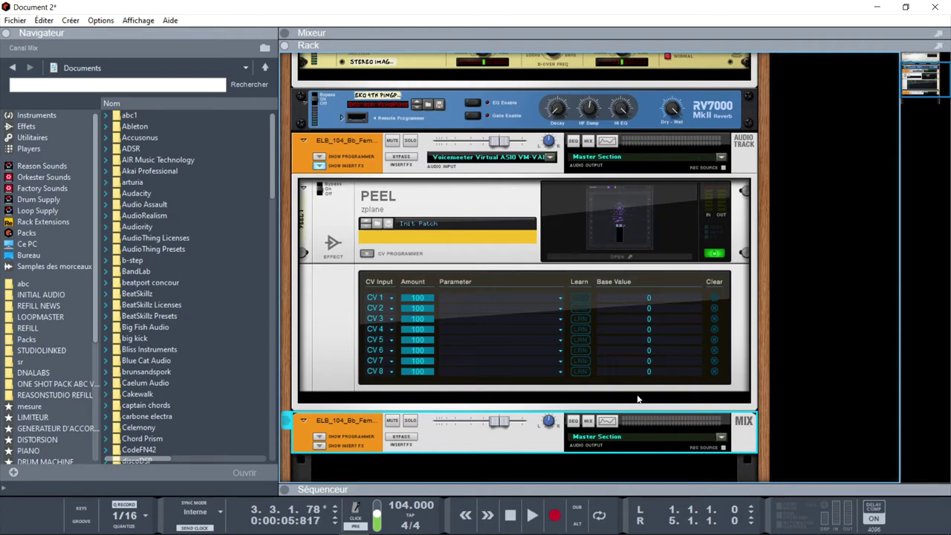
# Open PEEL's editor, switch the region from solo to mute, and compare the audio track and mix channel by soloing them during playback.
pyautogui.click(617, 234)
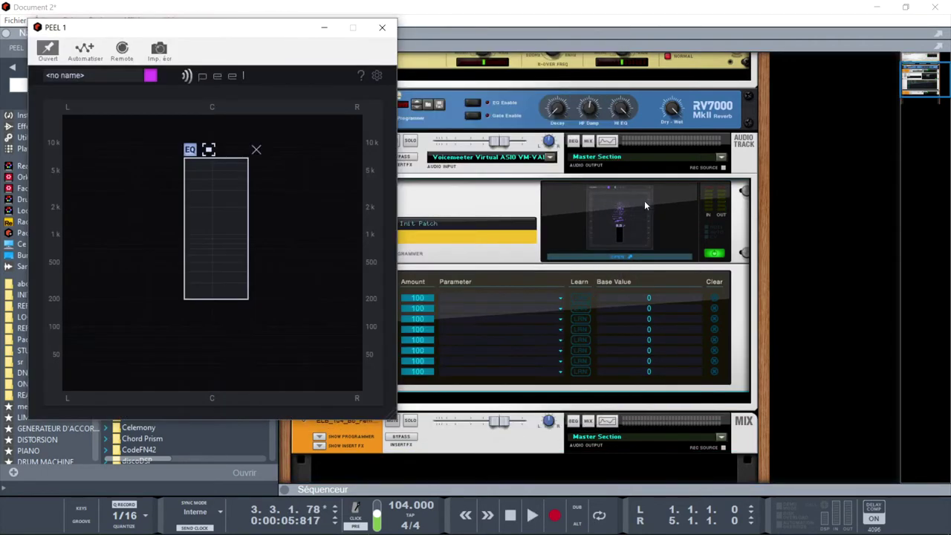
pyautogui.click(410, 421)
pyautogui.press('space')
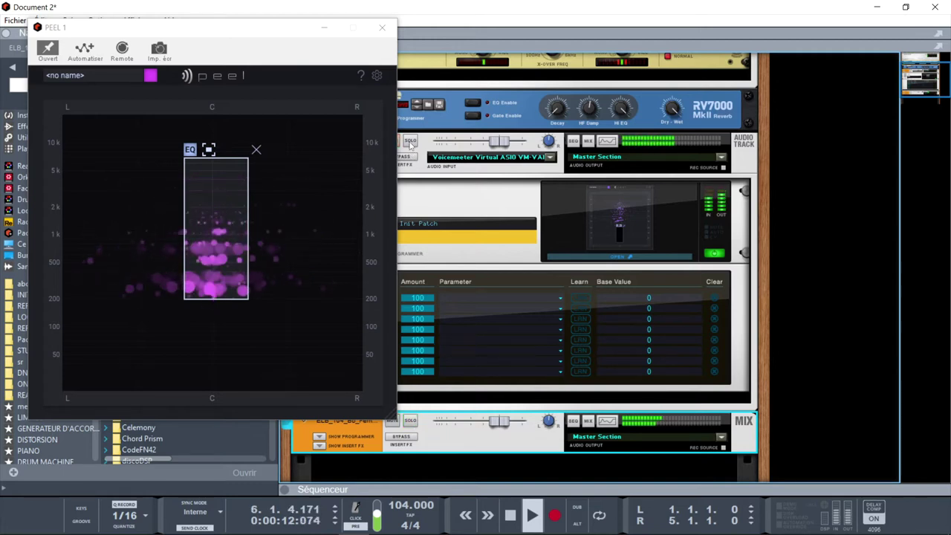
pyautogui.click(410, 143)
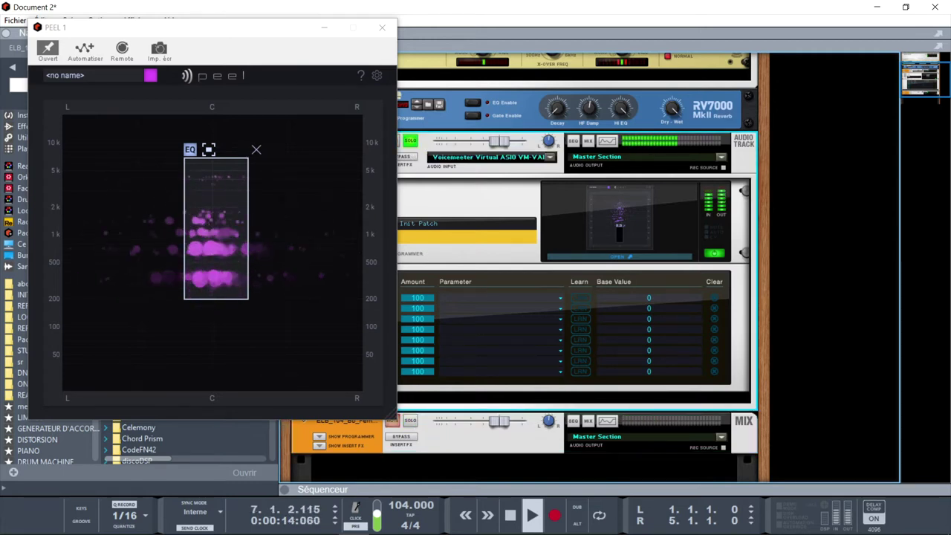
pyautogui.click(209, 150)
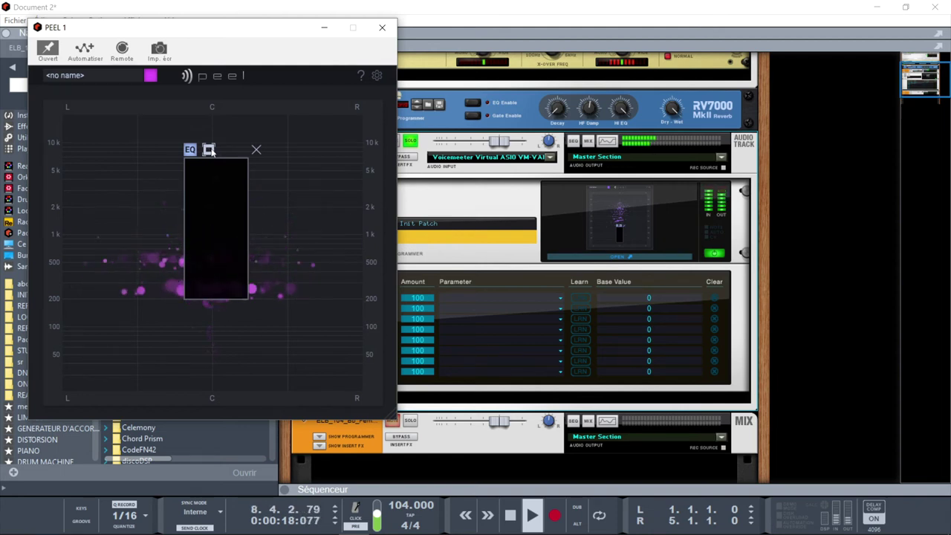
pyautogui.click(410, 421)
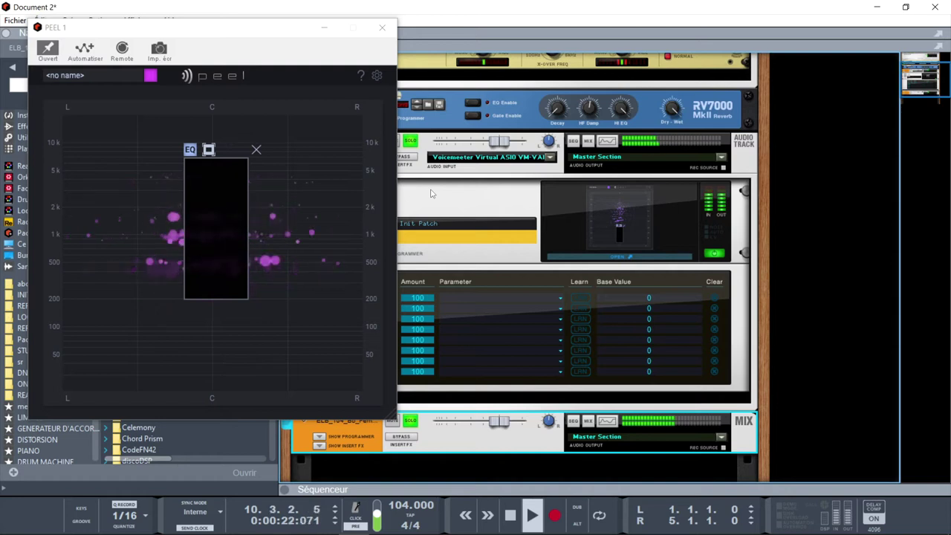
pyautogui.click(411, 142)
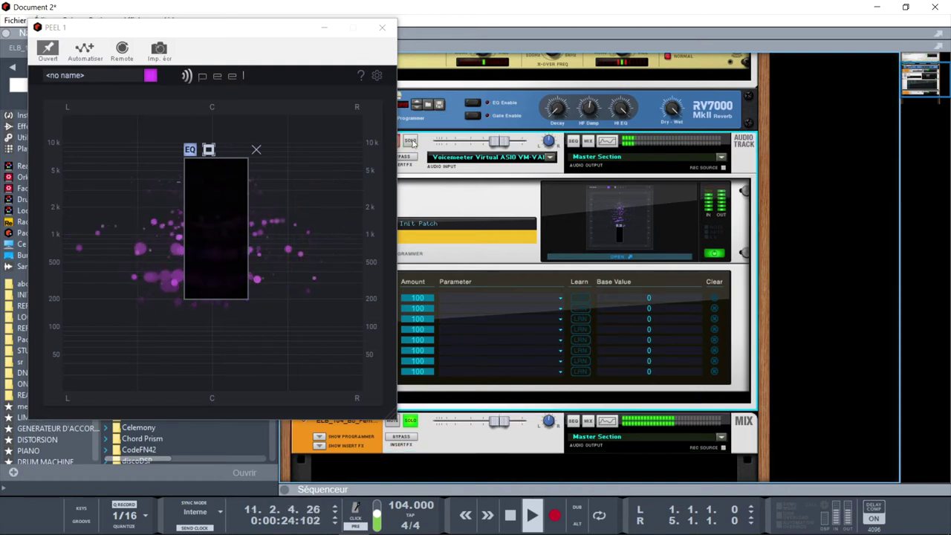
# Shrink the central PEEL region to span about 200 Hz to 5 kHz with a narrower stereo width.
pyautogui.moveTo(245, 160); pyautogui.dragTo(230, 175)
pyautogui.moveTo(217, 220)
pyautogui.mouseDown()
pyautogui.moveTo(214, 261)
pyautogui.moveTo(215, 218)
pyautogui.mouseUp()
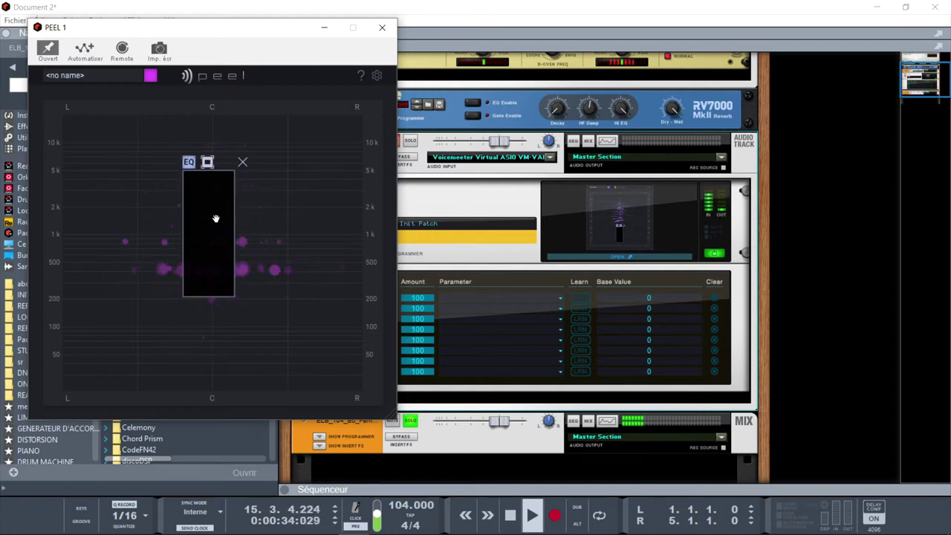
# Show the mix channel's insert effects and add the smart:reverb effect there.
pyautogui.click(321, 447)
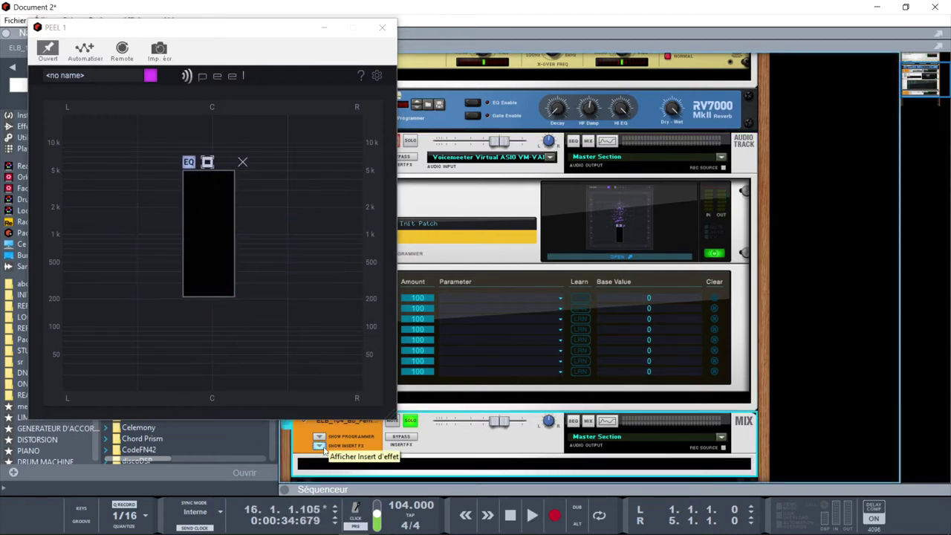
pyautogui.moveTo(275, 37); pyautogui.dragTo(613, 7)
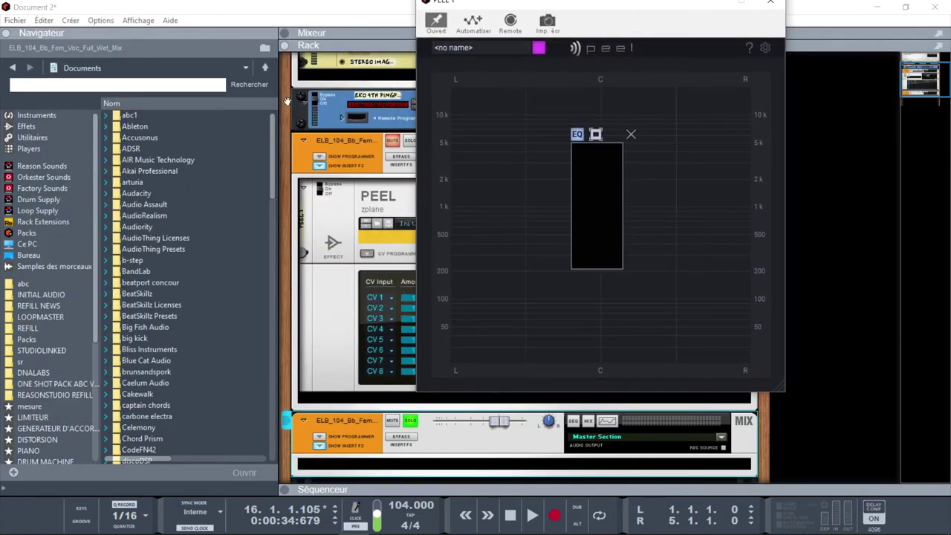
pyautogui.click(37, 127)
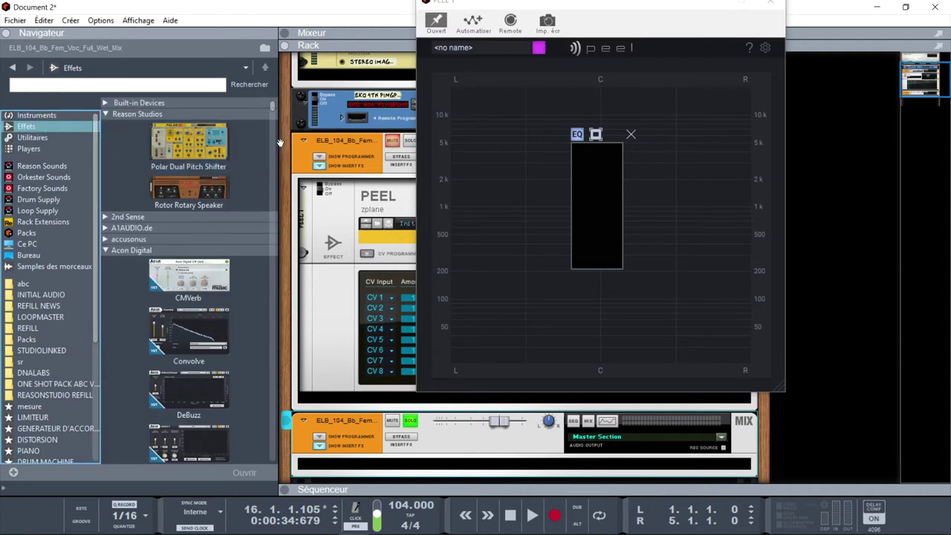
pyautogui.moveTo(276, 112); pyautogui.dragTo(304, 427)
pyautogui.moveTo(190, 401)
pyautogui.mouseDown()
pyautogui.moveTo(416, 435)
pyautogui.moveTo(427, 423)
pyautogui.moveTo(414, 407)
pyautogui.mouseUp()
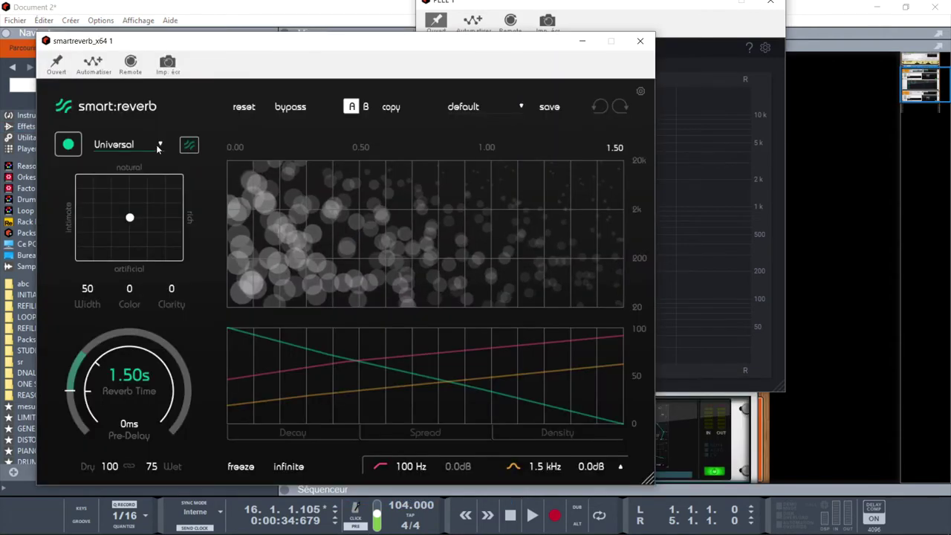
# Have smart:reverb learn from the playing signal with the Vocals profile, and set Wet to 95.
pyautogui.press('space')
pyautogui.click(69, 145)
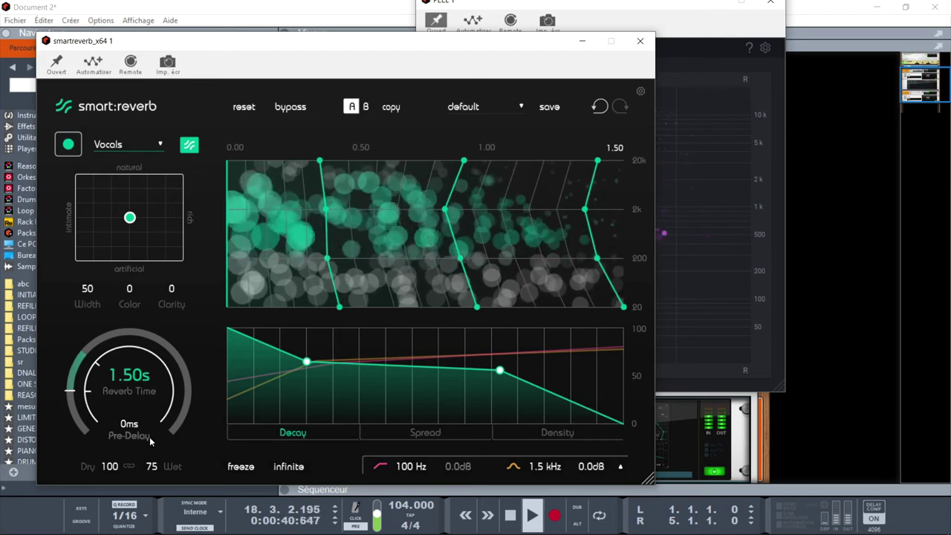
pyautogui.moveTo(150, 466); pyautogui.dragTo(150, 437)
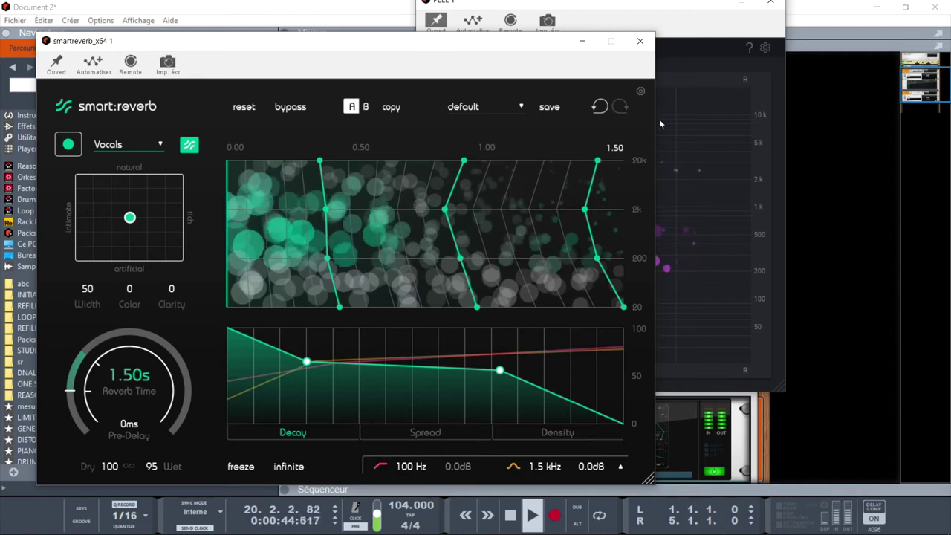
pyautogui.click(639, 41)
# Bring PEEL back beside the rack and compare the audio track, the reverb channel and both together by switching their solos.
pyautogui.moveTo(643, 5); pyautogui.dragTo(214, 39)
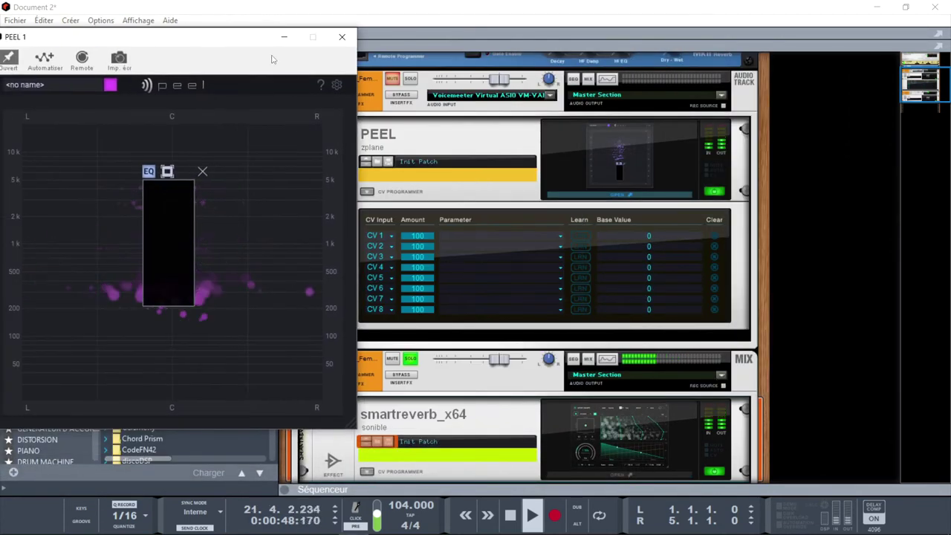
pyautogui.click(411, 359)
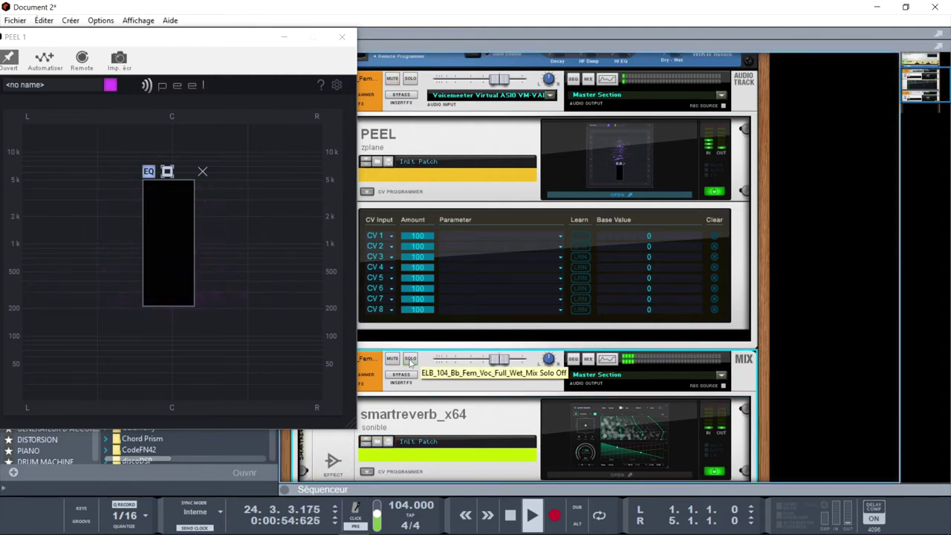
pyautogui.click(411, 79)
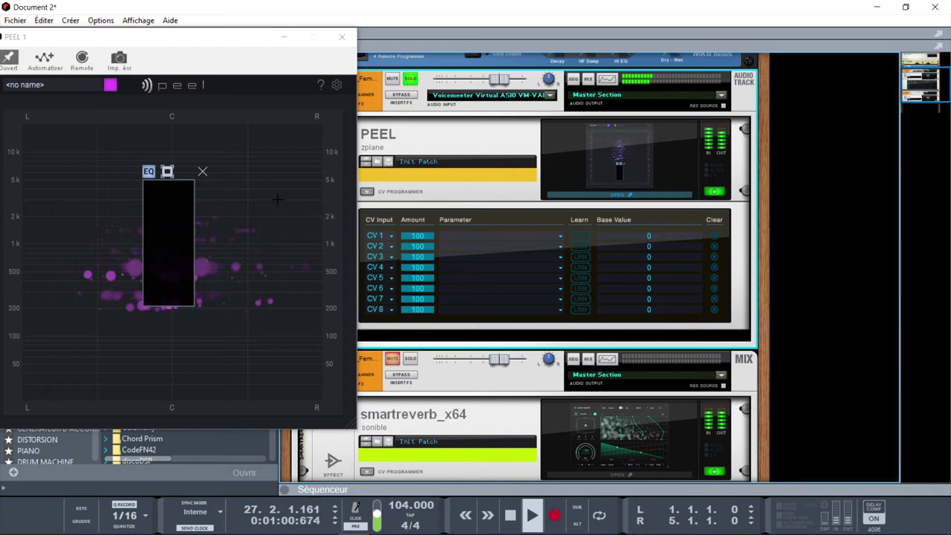
pyautogui.click(413, 358)
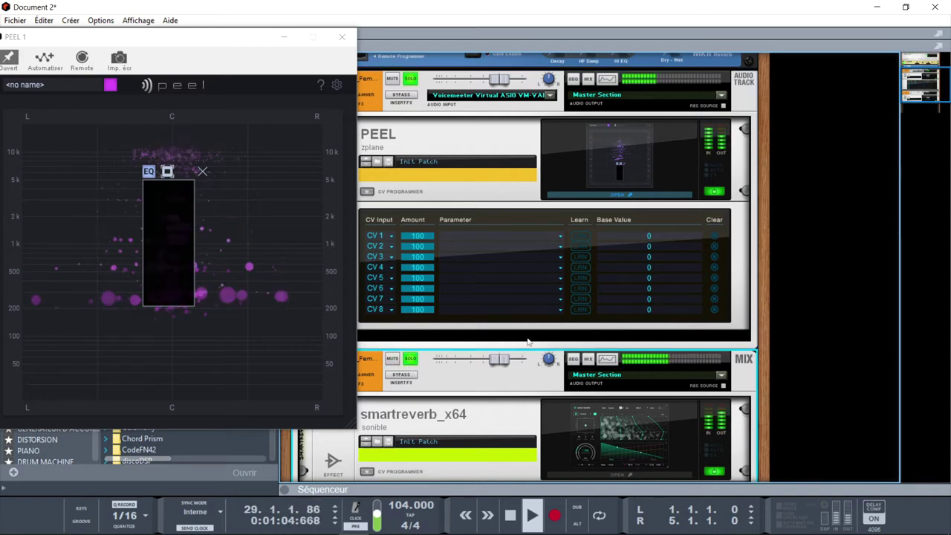
pyautogui.click(307, 113)
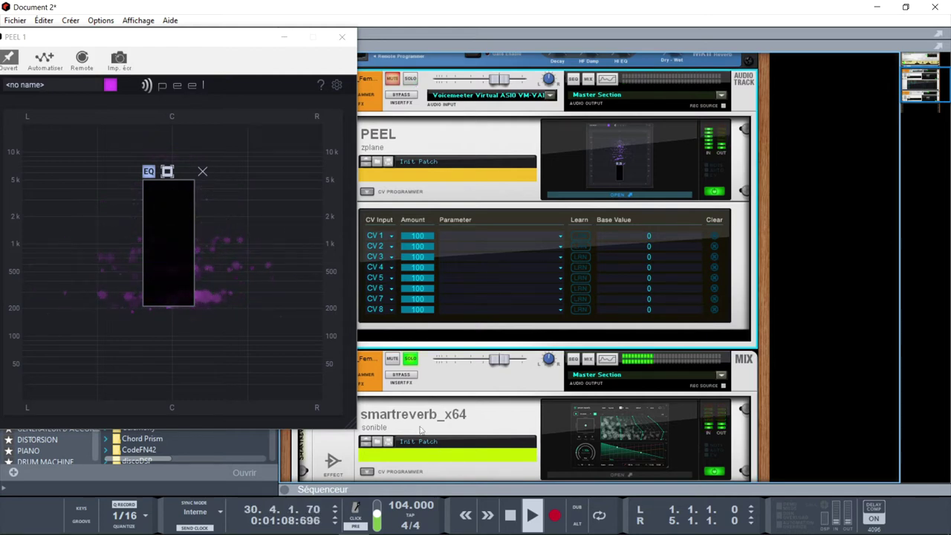
pyautogui.click(406, 377)
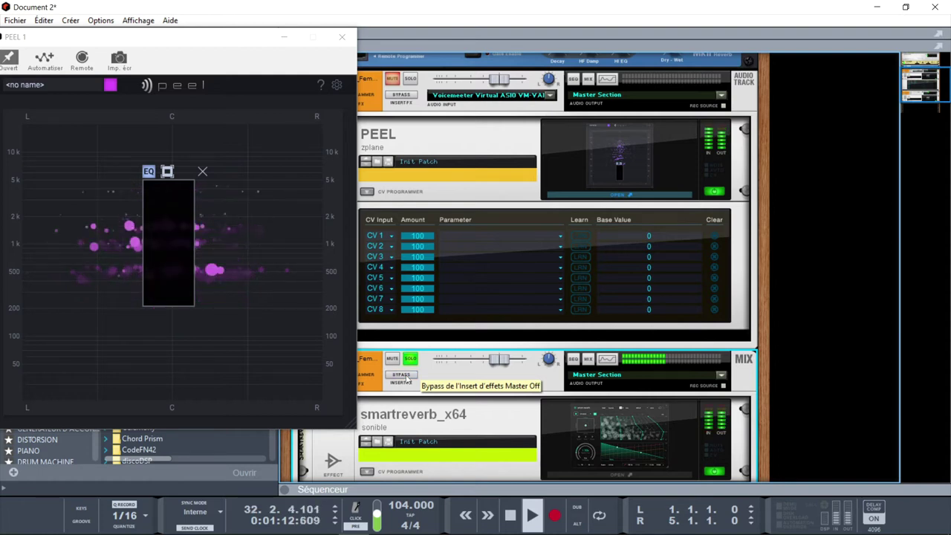
pyautogui.click(411, 360)
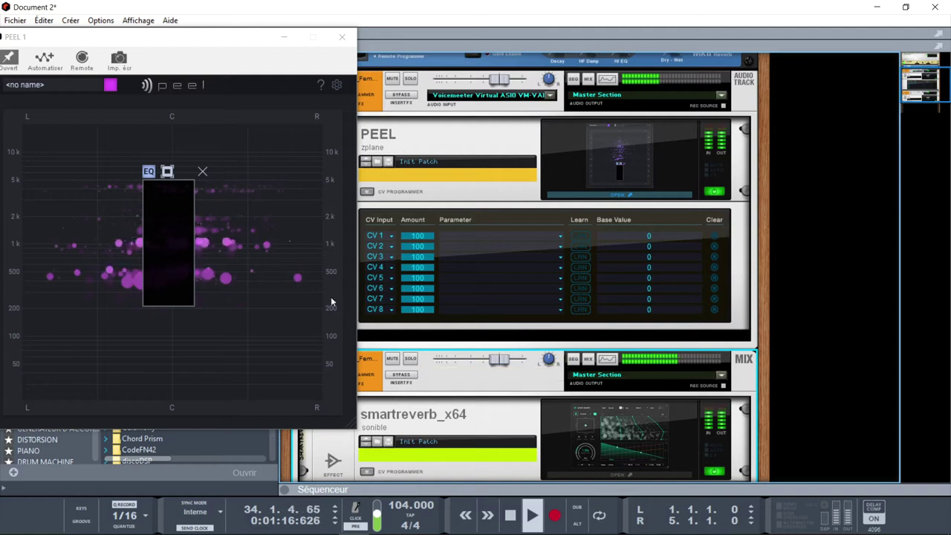
# Stretch the PEEL region across the full stereo width, covering everything above about 500 Hz.
pyautogui.moveTo(174, 225); pyautogui.dragTo(23, 187)
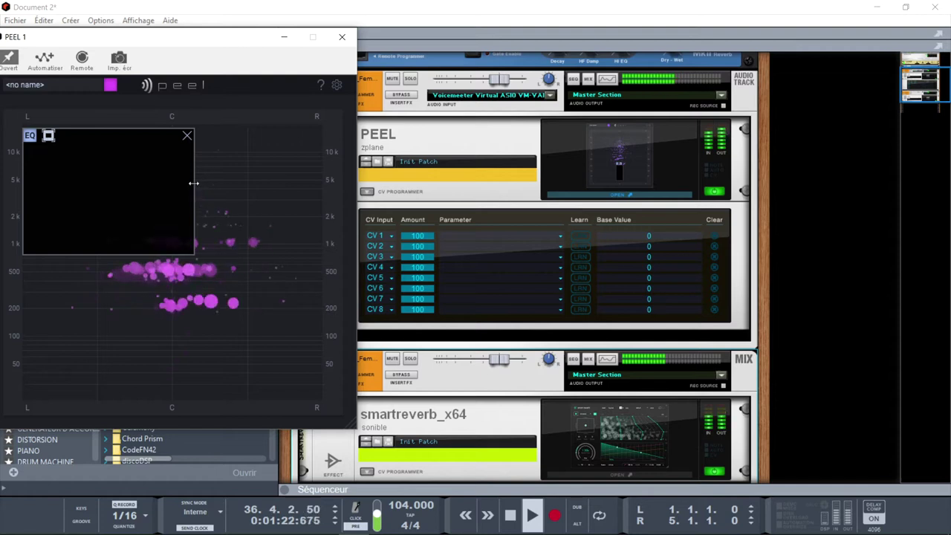
pyautogui.moveTo(193, 184); pyautogui.dragTo(322, 183)
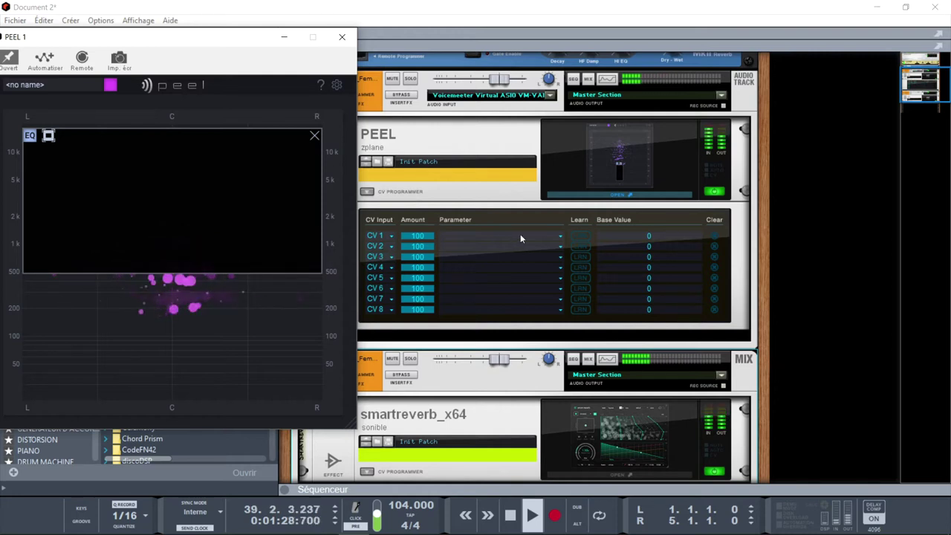
# Compare the audio track alone with the combined audio and reverb channels, using the 500 Hz split.
pyautogui.click(411, 78)
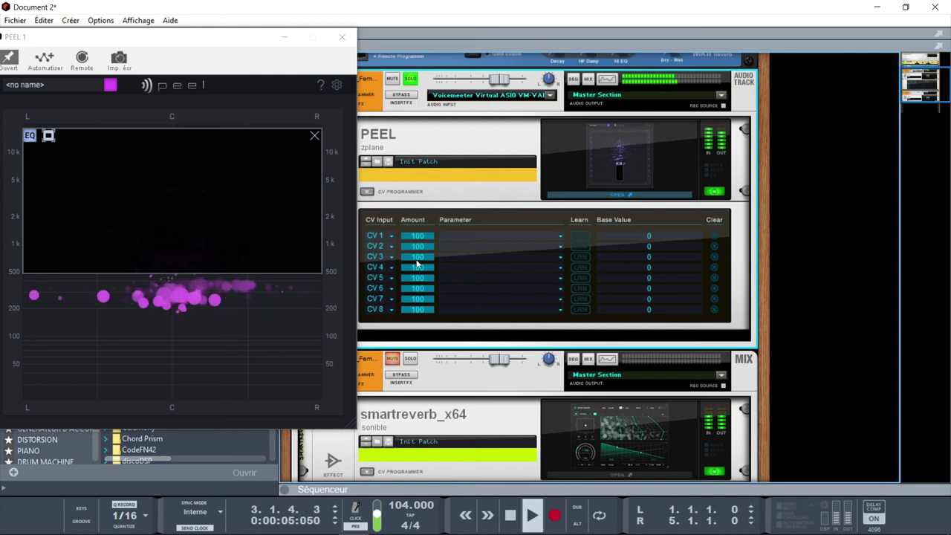
pyautogui.click(409, 360)
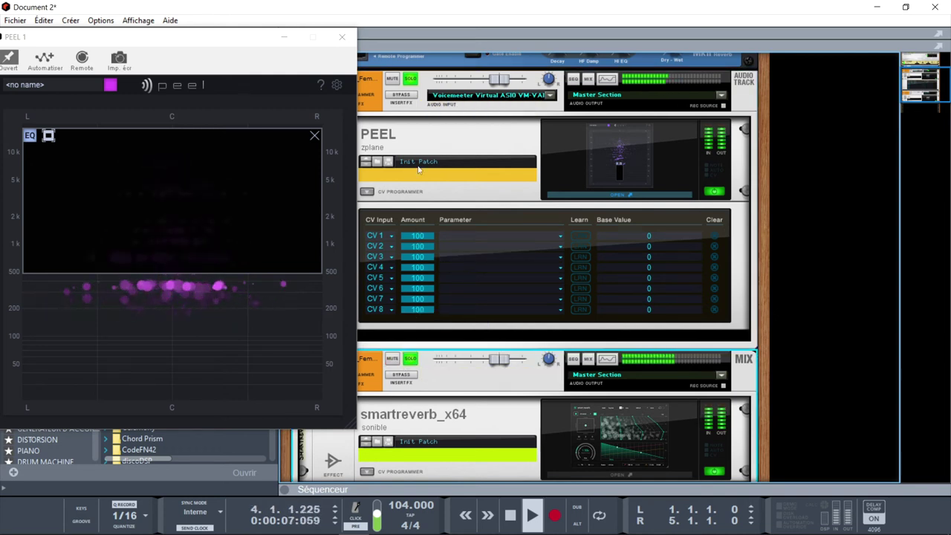
pyautogui.click(411, 80)
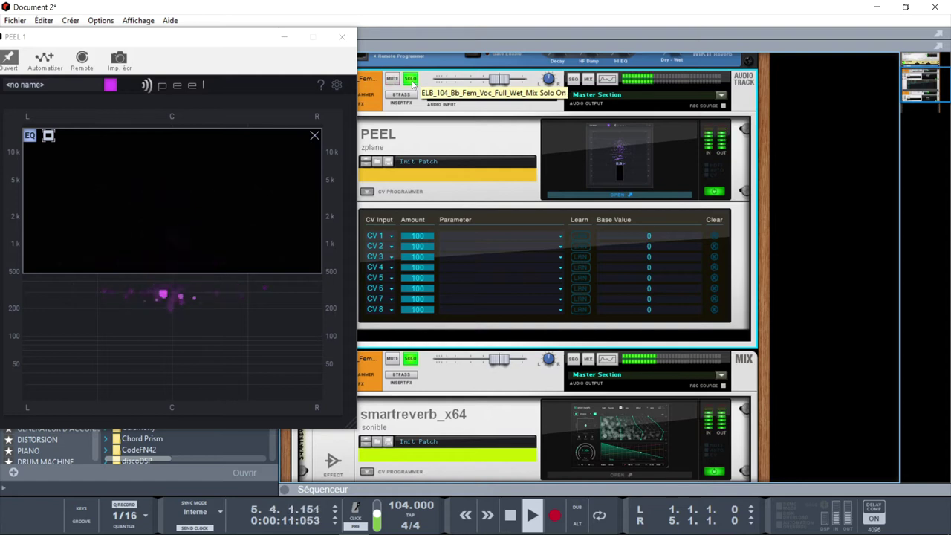
# Raise the PEEL region's lower edge to about 1 kHz and compare both channels by switching their solos.
pyautogui.moveTo(208, 275); pyautogui.dragTo(209, 260)
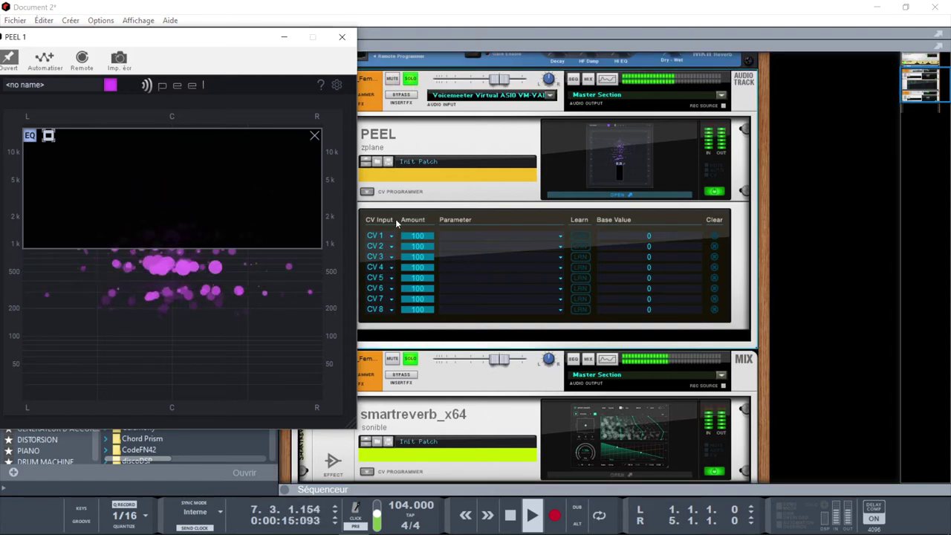
pyautogui.click(413, 79)
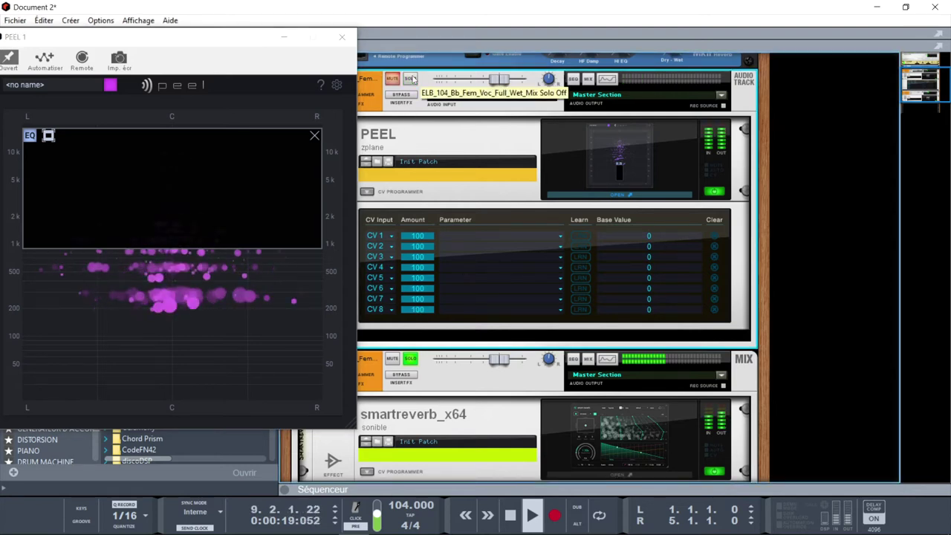
pyautogui.click(409, 360)
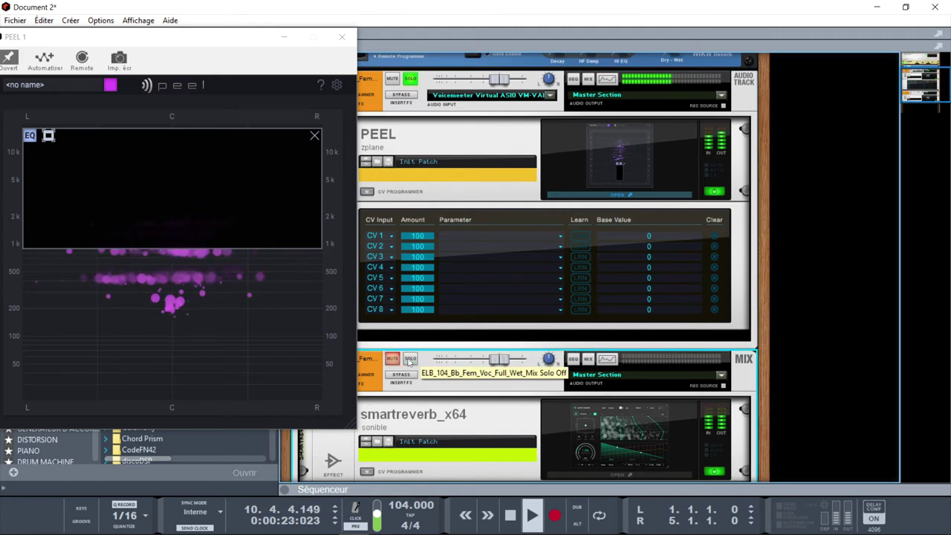
pyautogui.click(410, 361)
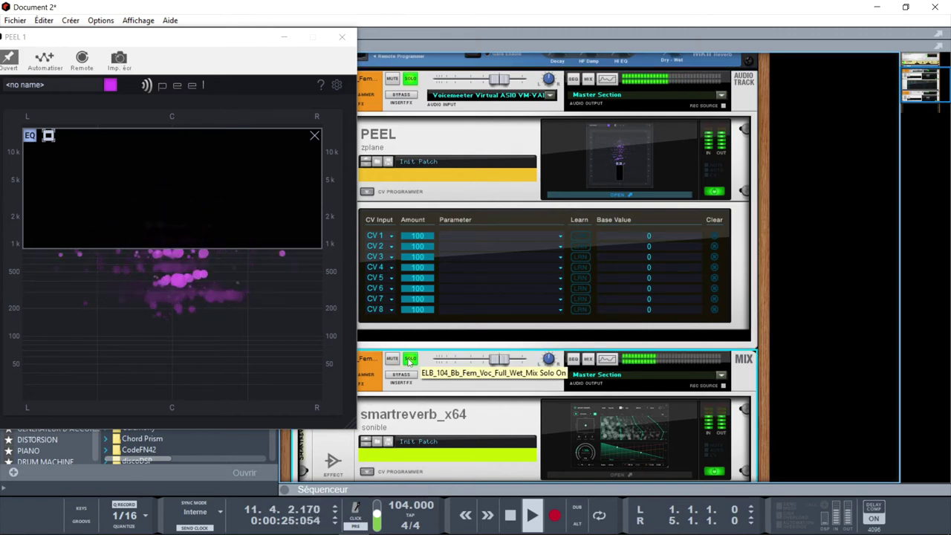
# Set smart:reverb's Dry to 76 and Wet to 100, and raise both middle points of the decay curve to about 75.
pyautogui.click(606, 462)
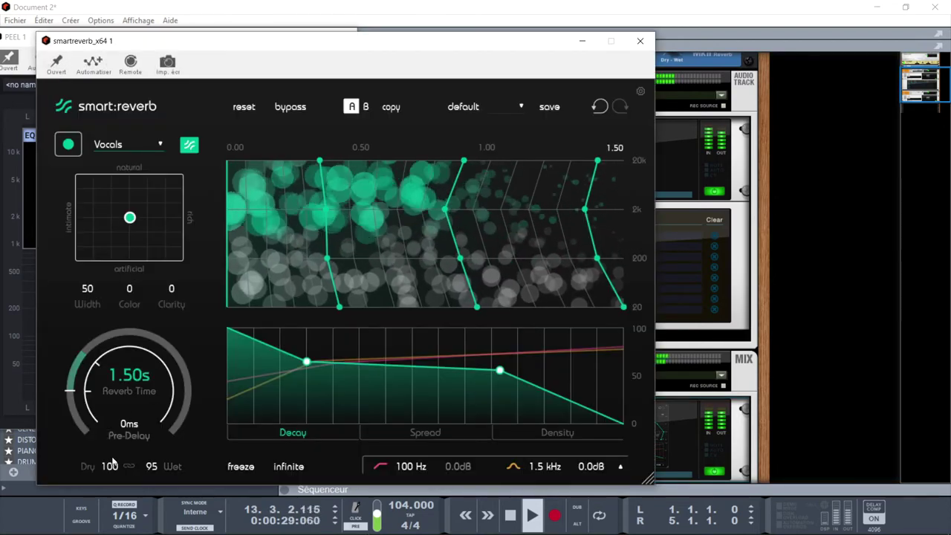
pyautogui.moveTo(113, 464); pyautogui.dragTo(119, 512)
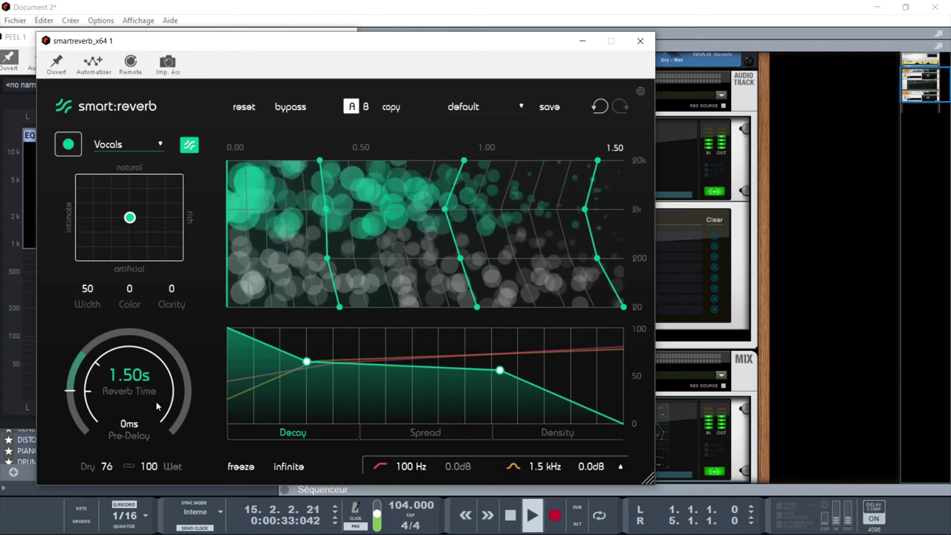
pyautogui.moveTo(500, 370); pyautogui.dragTo(503, 354)
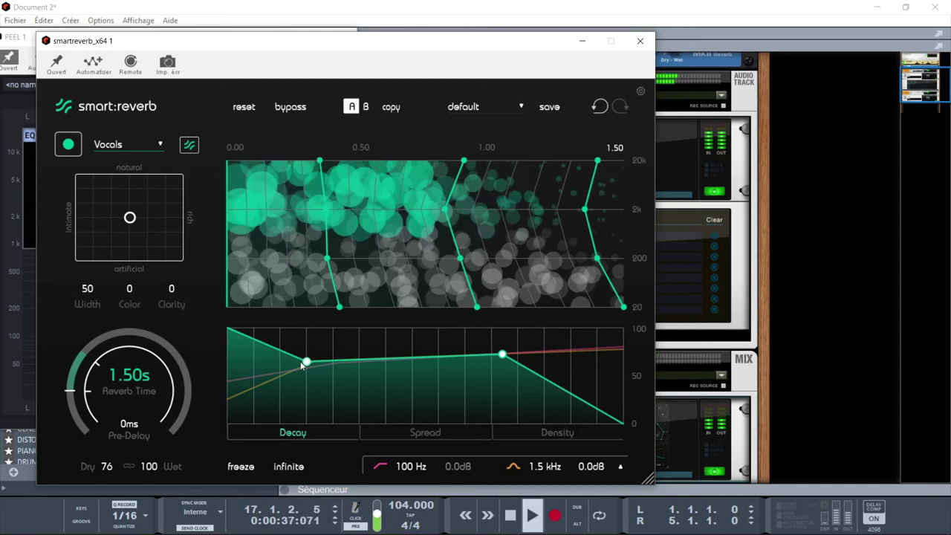
pyautogui.moveTo(306, 361); pyautogui.dragTo(307, 350)
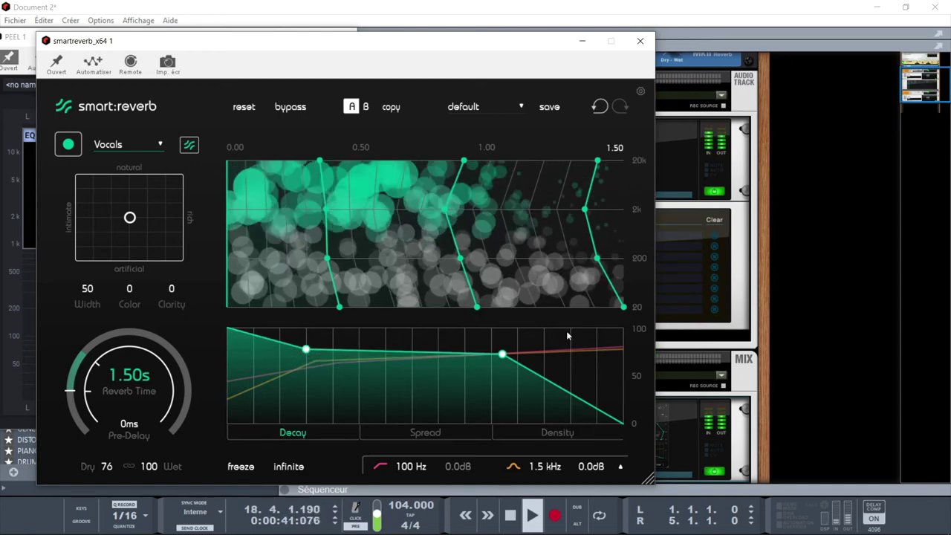
# Set smart:reverb's two filter frequencies to 377 Hz and 4.7 kHz, move the character point to 84 natural and 81 rich, and close it.
pyautogui.moveTo(411, 465); pyautogui.dragTo(407, 439)
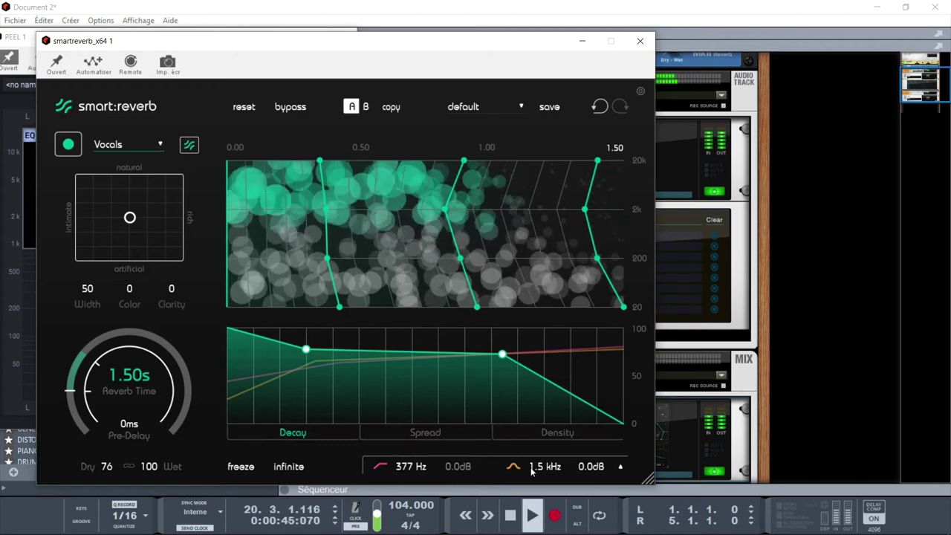
pyautogui.moveTo(538, 469); pyautogui.dragTo(535, 441)
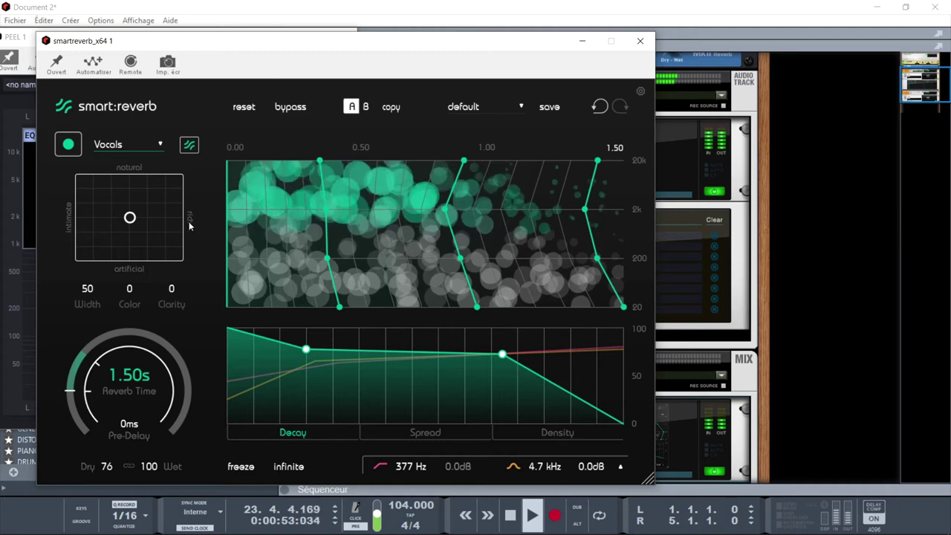
pyautogui.moveTo(130, 216); pyautogui.dragTo(164, 188)
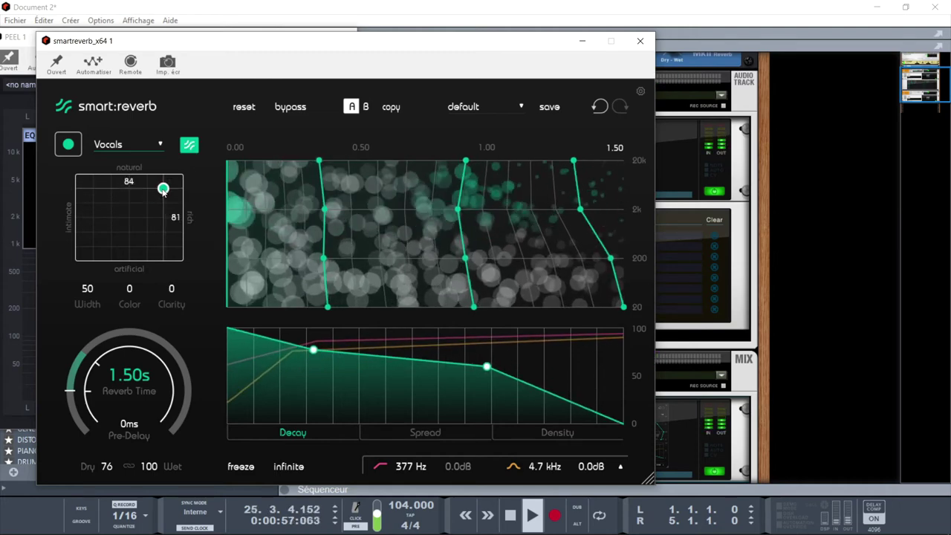
pyautogui.click(640, 40)
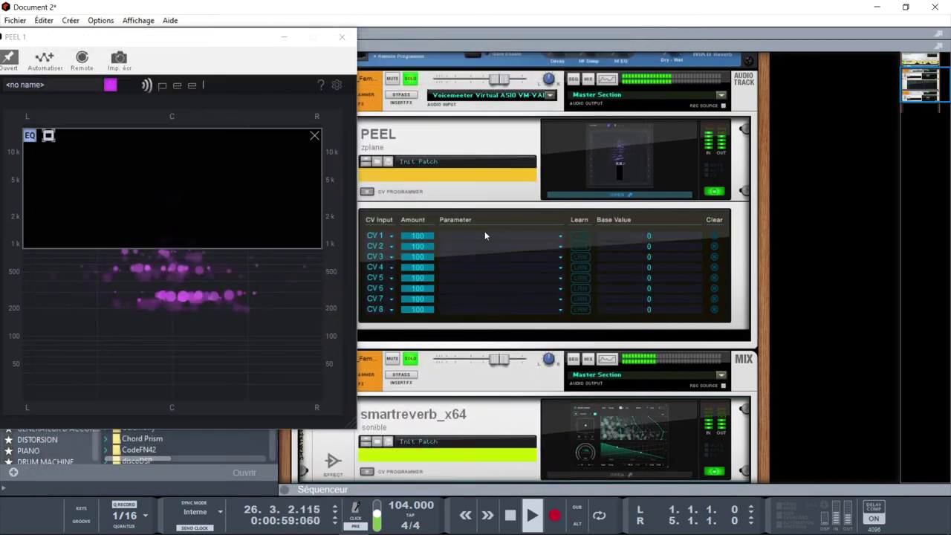
# Compare the vocal audio track and the smart:reverb mix channel by switching their solos, leaving both soloed, and stop playback.
pyautogui.click(410, 78)
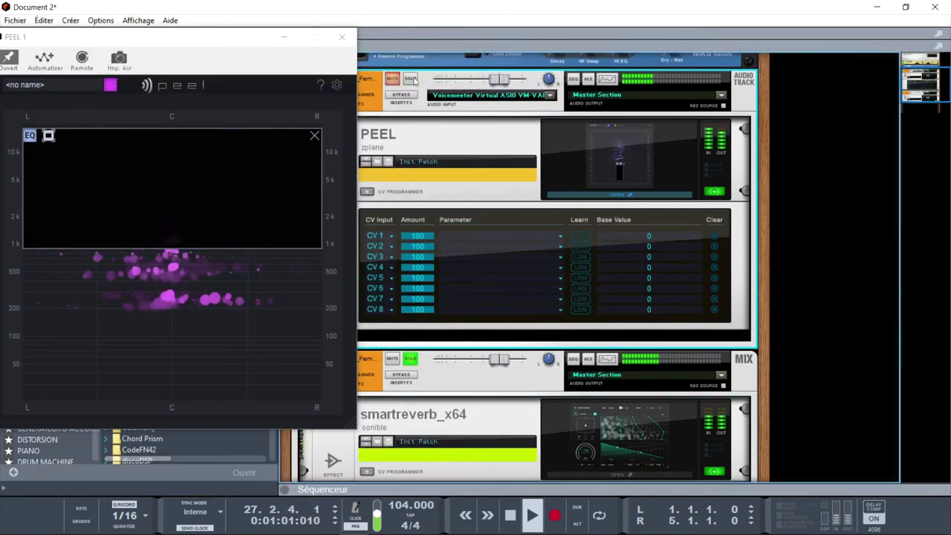
pyautogui.click(411, 78)
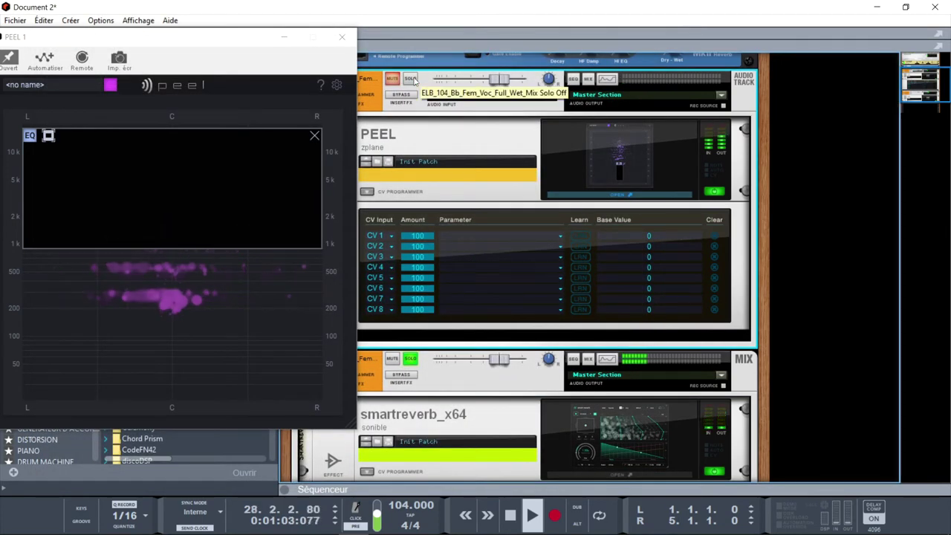
pyautogui.click(410, 359)
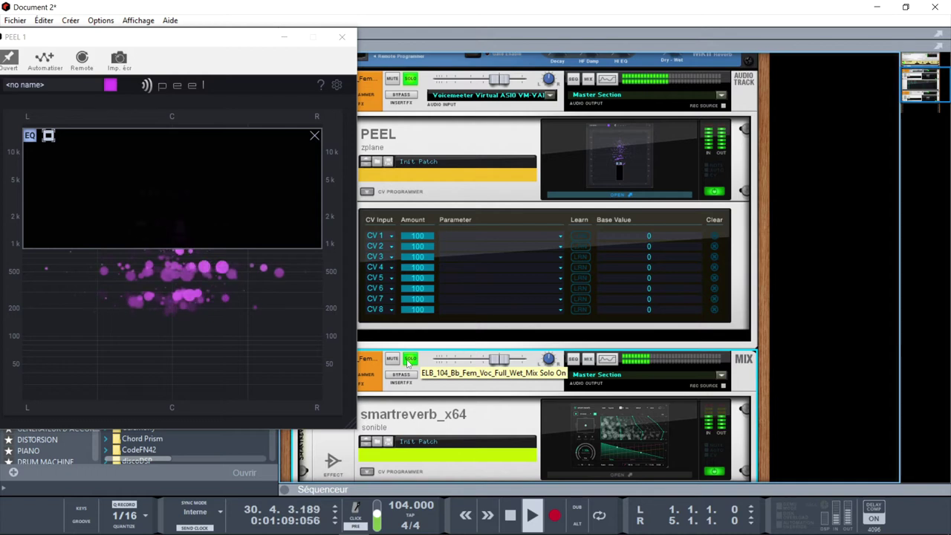
pyautogui.click(408, 361)
pyautogui.press('space')
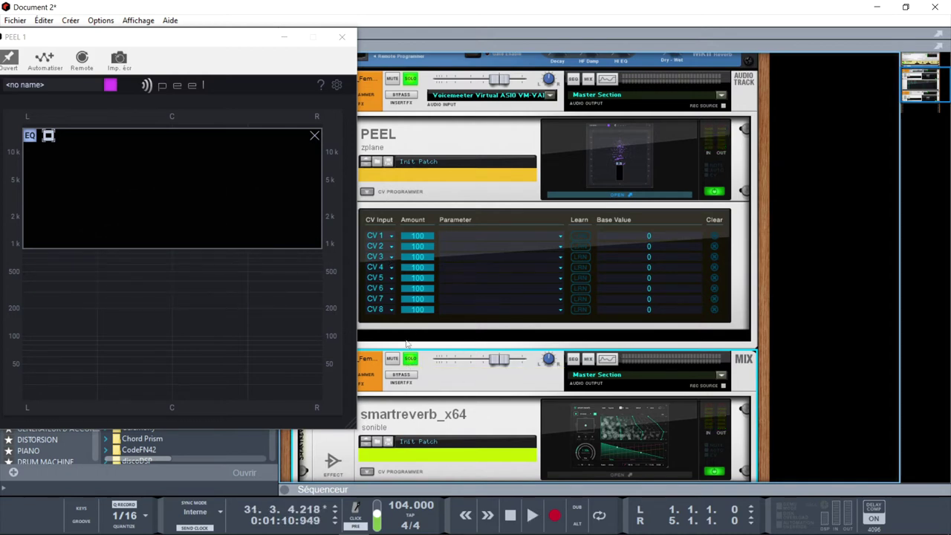
# Switch to the peel tutoriel.reason song and enlarge the rack area above the sequencer.
pyautogui.moveTo(355, 527)
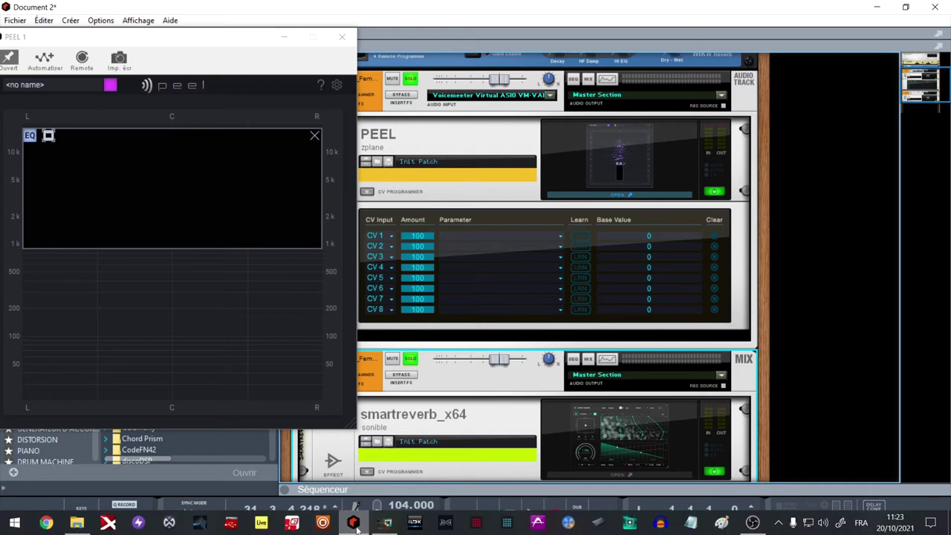
pyautogui.click(359, 524)
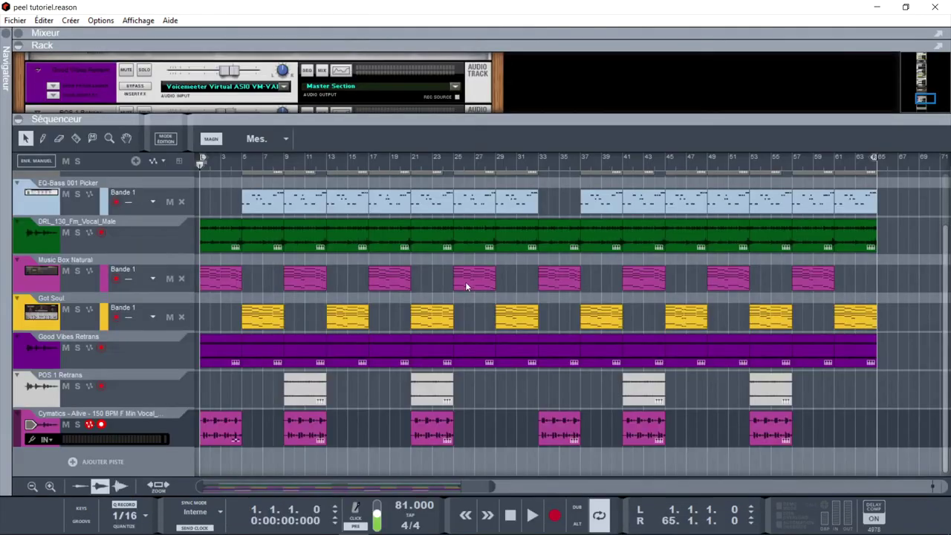
pyautogui.moveTo(445, 111); pyautogui.dragTo(453, 137)
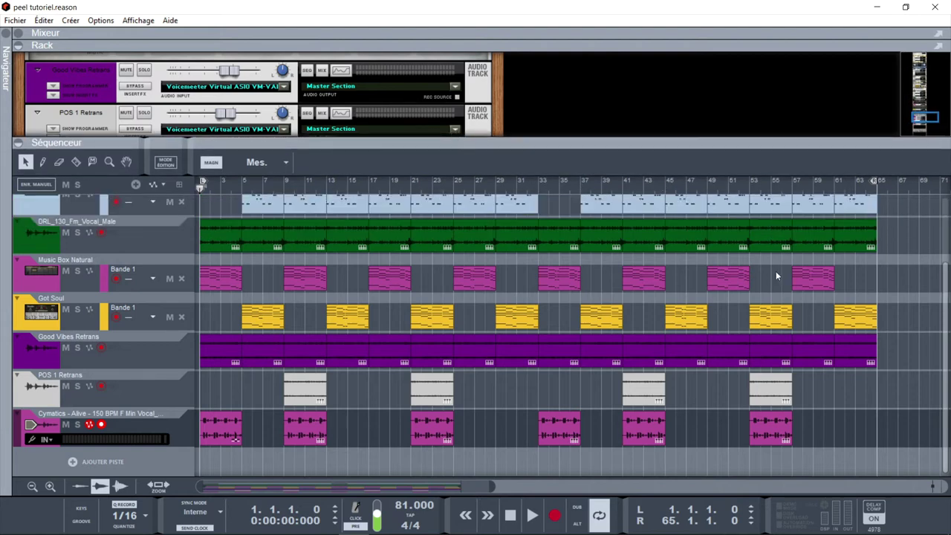
# Solo the 81_Drums_Full_03_BL01 track and start playback from bar 5.
pyautogui.moveTo(947, 346); pyautogui.dragTo(940, 262)
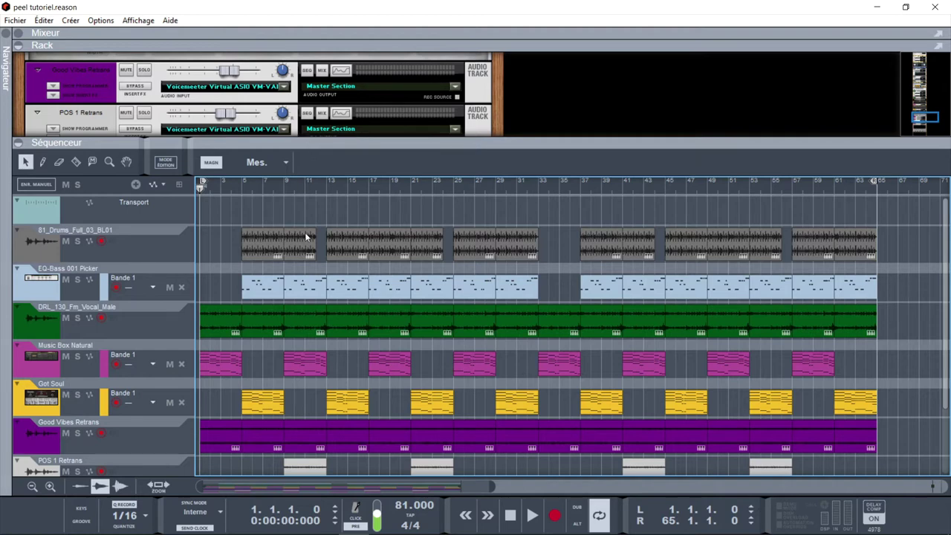
pyautogui.click(109, 231)
pyautogui.press('s')
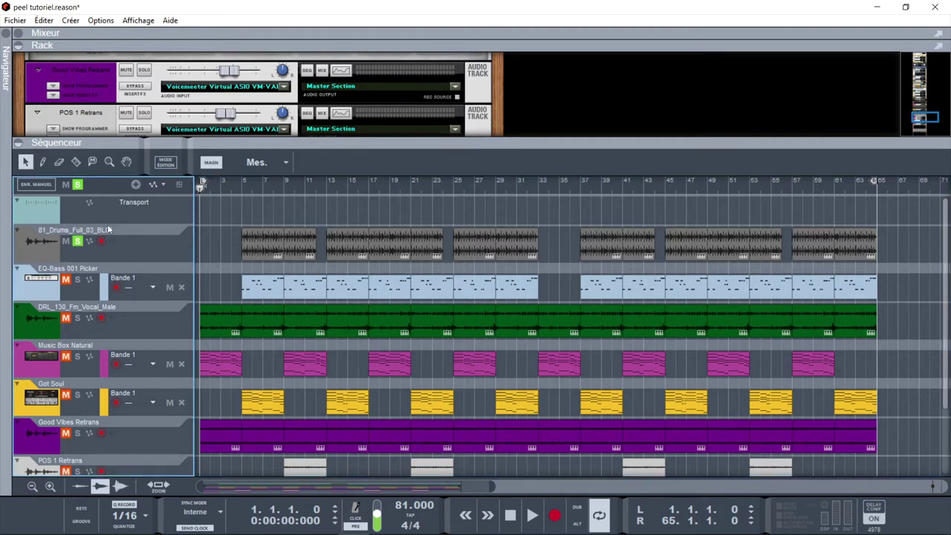
pyautogui.click(241, 186)
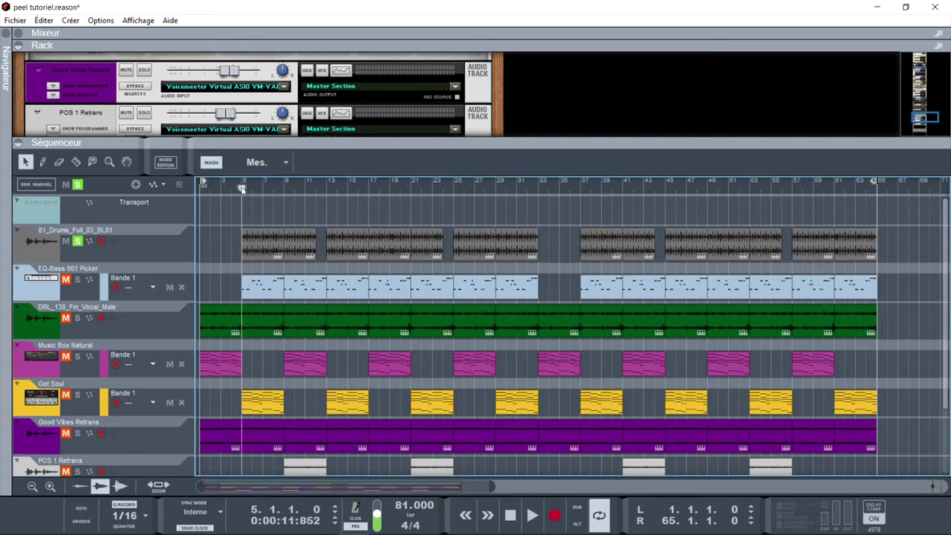
pyautogui.press('space')
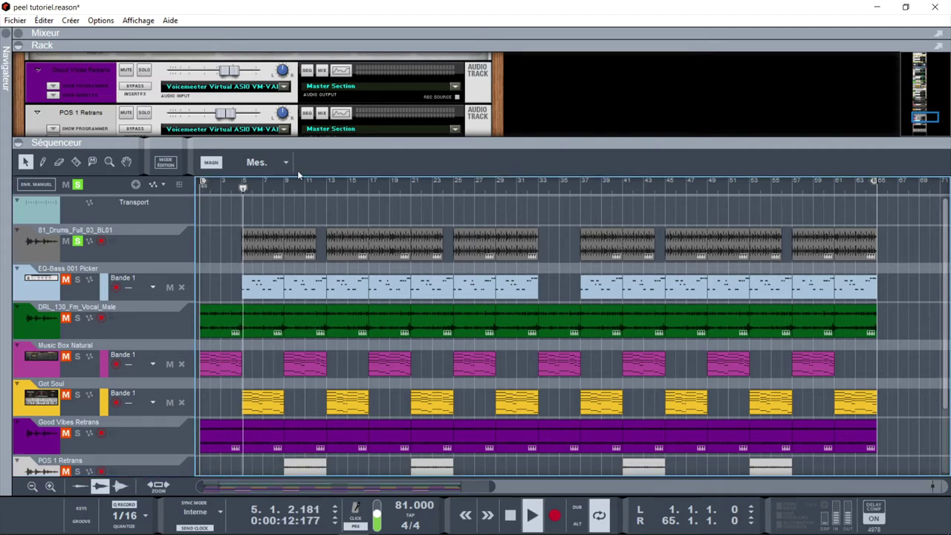
# Solo the drum audio track's channel in the full-size rack and open its PEEL plug-in window, keeping it pinned open.
pyautogui.click(17, 143)
pyautogui.moveTo(933, 178); pyautogui.dragTo(911, 91)
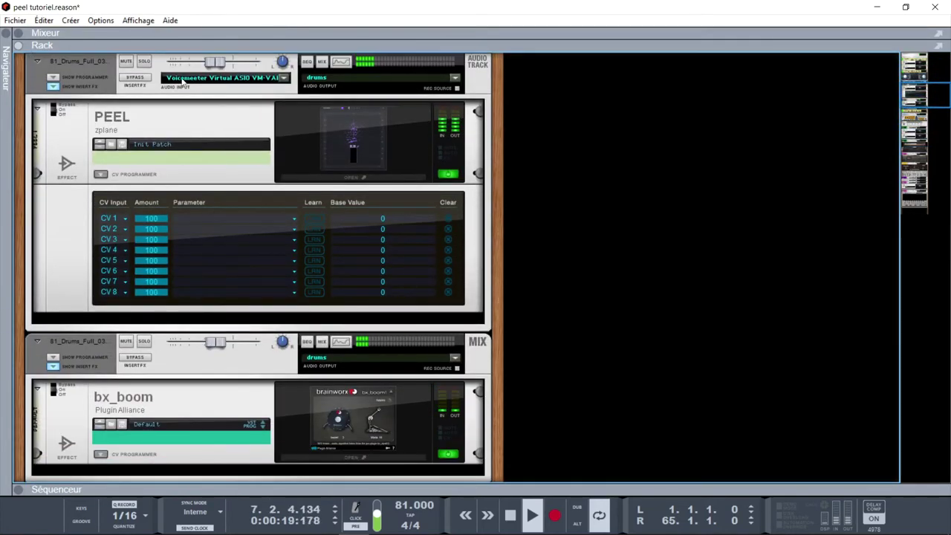
pyautogui.click(145, 62)
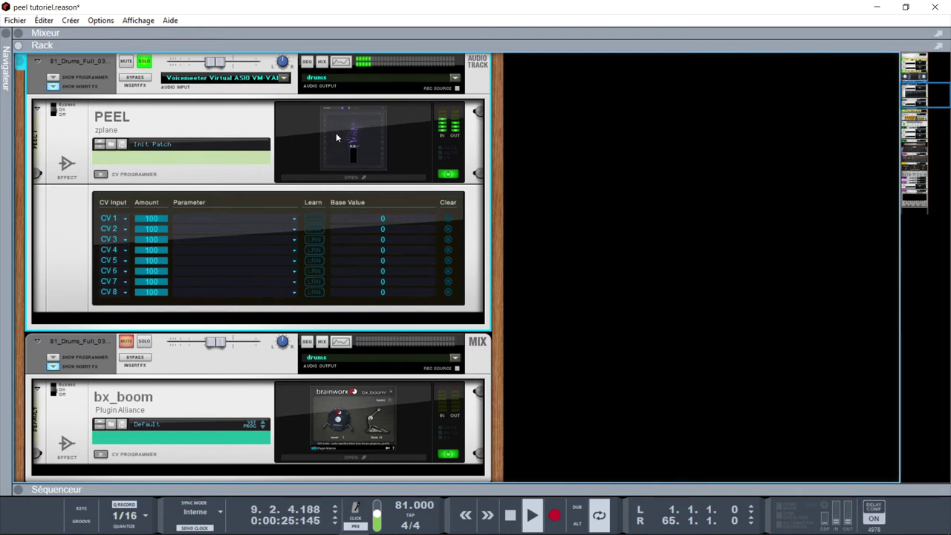
pyautogui.click(353, 182)
pyautogui.click(354, 179)
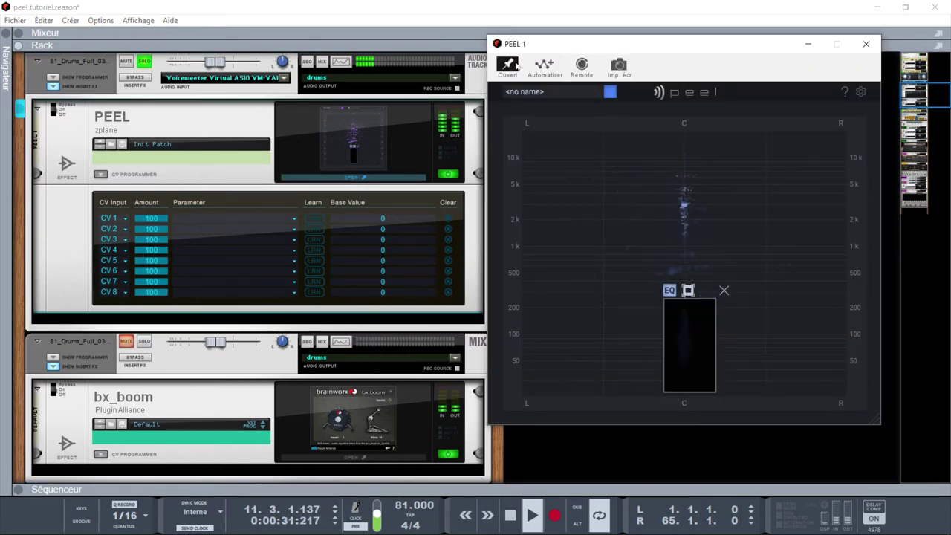
# Listen to the drum audio track together with the bx_boom mix channel, and compare with the bx_boom channel alone.
pyautogui.click(145, 344)
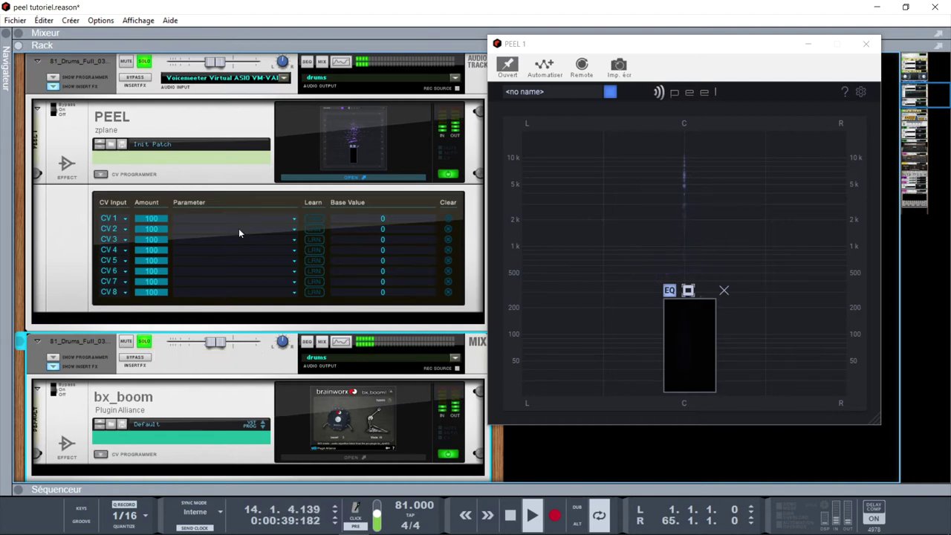
pyautogui.click(144, 62)
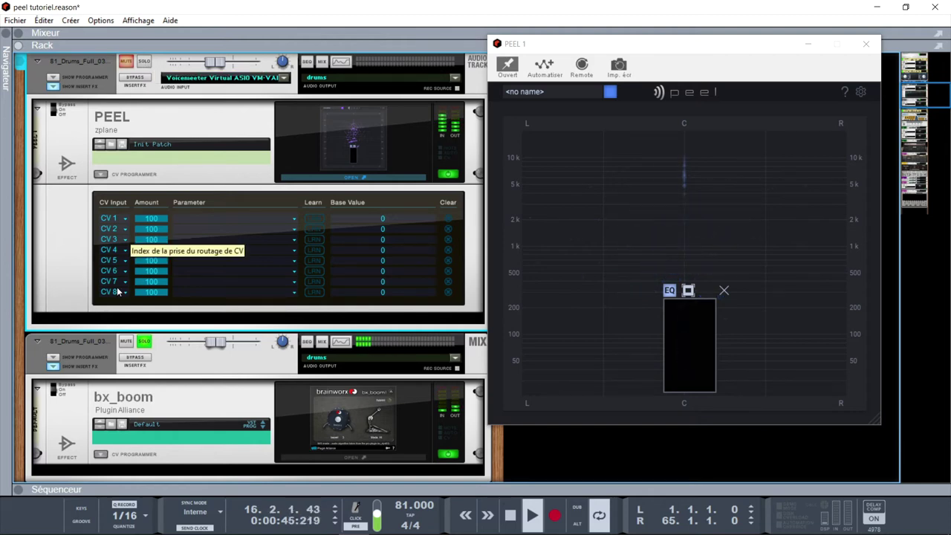
pyautogui.click(18, 492)
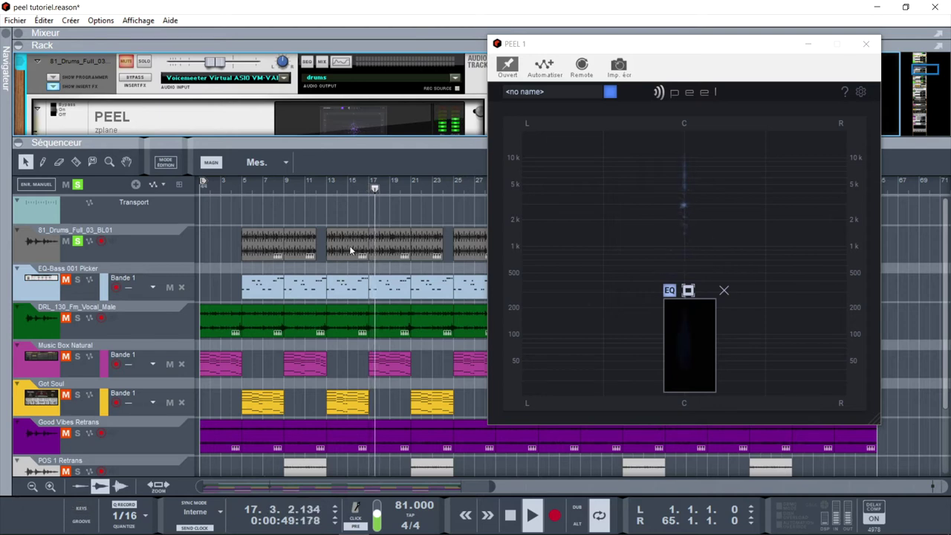
pyautogui.click(20, 147)
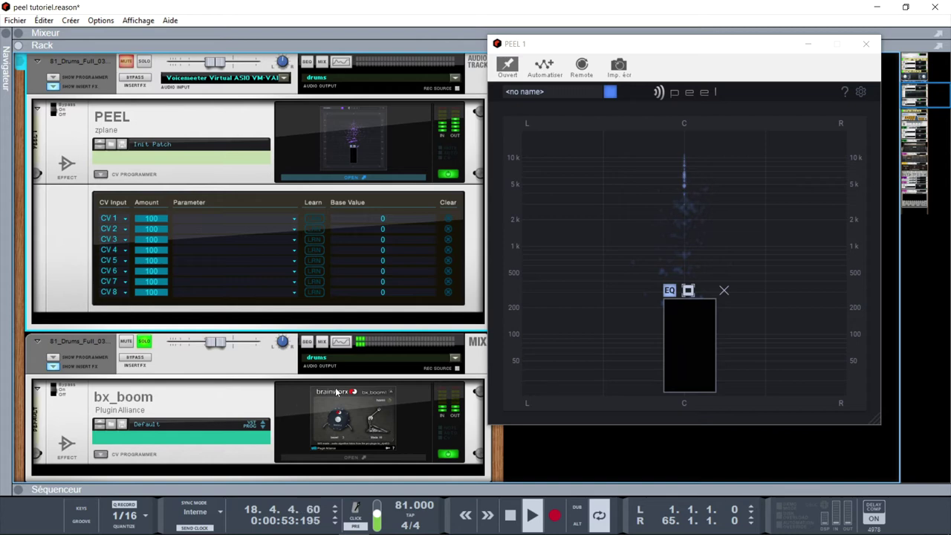
# Solo the drums bus and the EQ-Bass 001 Picker channel, and solo the drum audio track again.
pyautogui.click(941, 111)
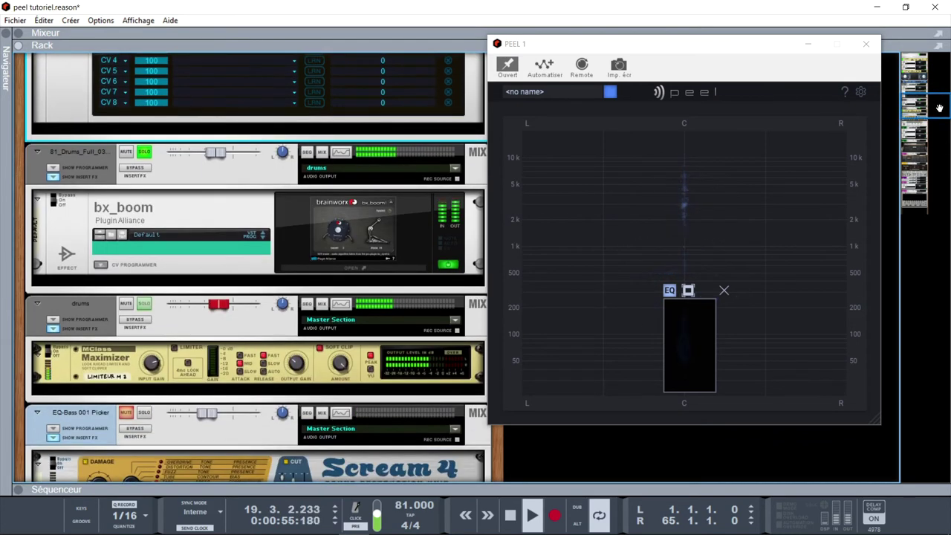
pyautogui.click(143, 304)
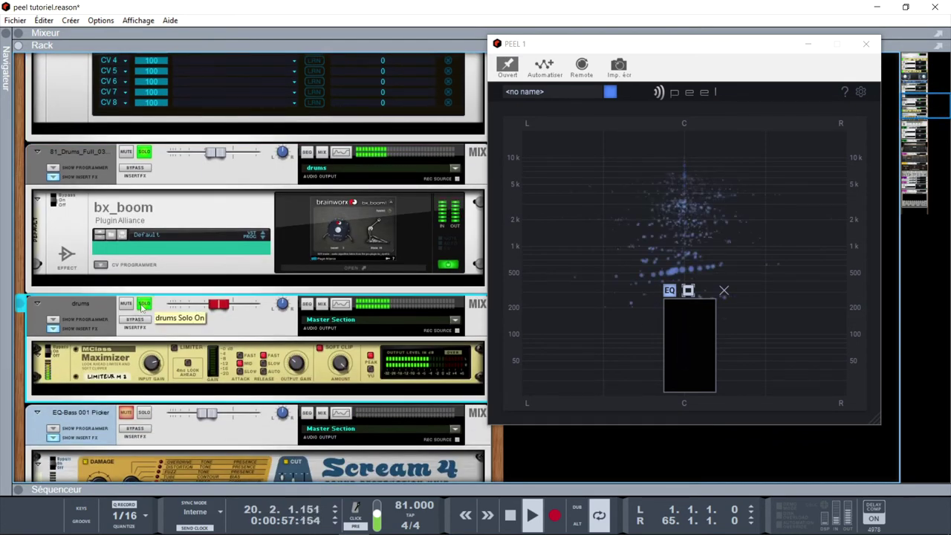
pyautogui.click(144, 411)
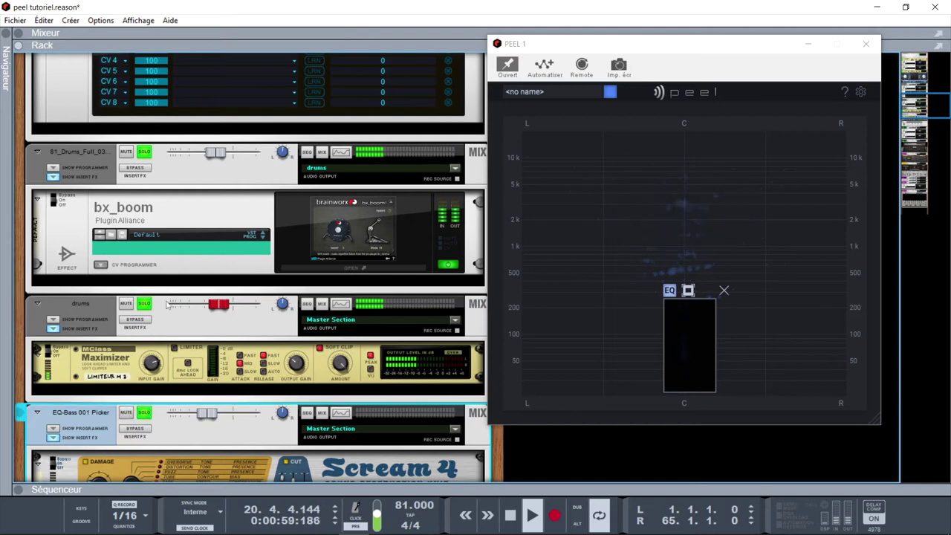
pyautogui.scroll(5, 144, 136)
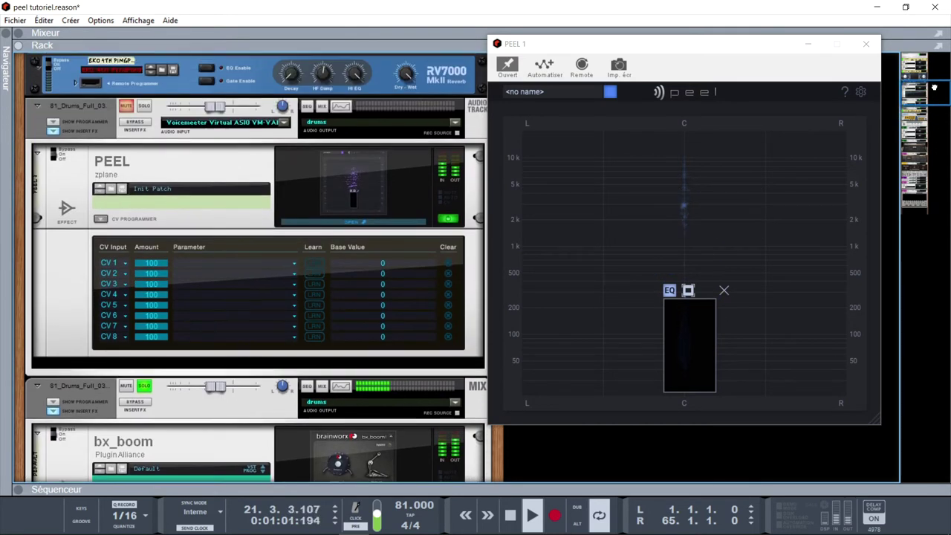
pyautogui.click(143, 136)
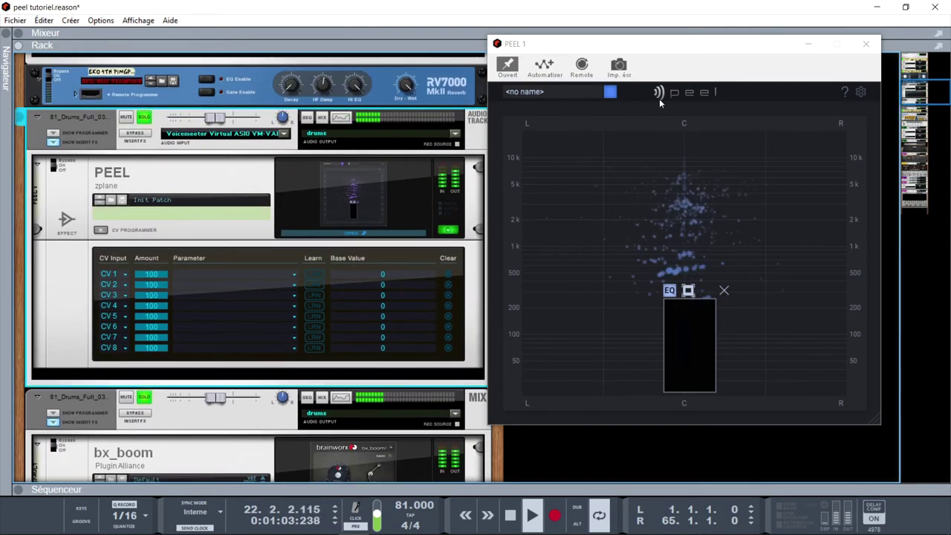
# Examine the devices above the drum audio track in the rack and the tracks' solo states in the sequencer.
pyautogui.click(942, 105)
pyautogui.moveTo(942, 104); pyautogui.dragTo(940, 79)
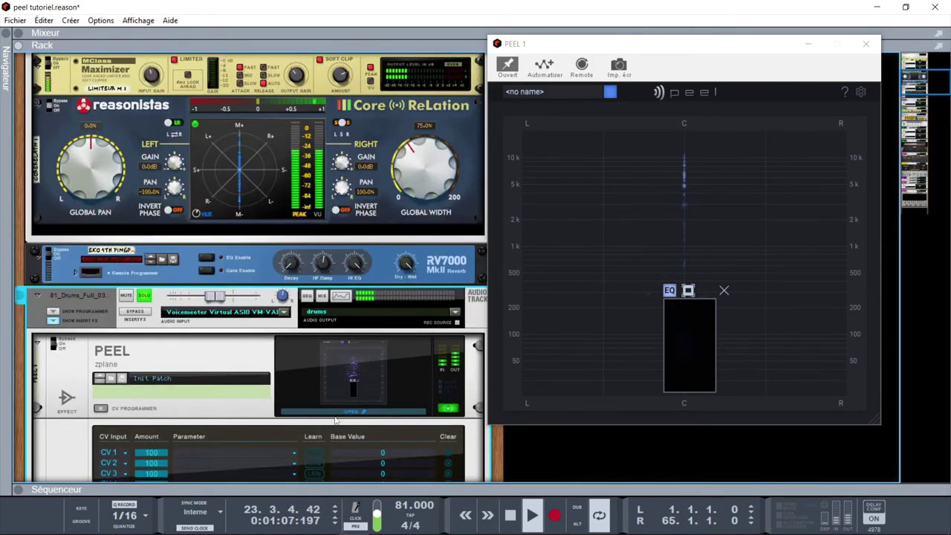
pyautogui.click(30, 488)
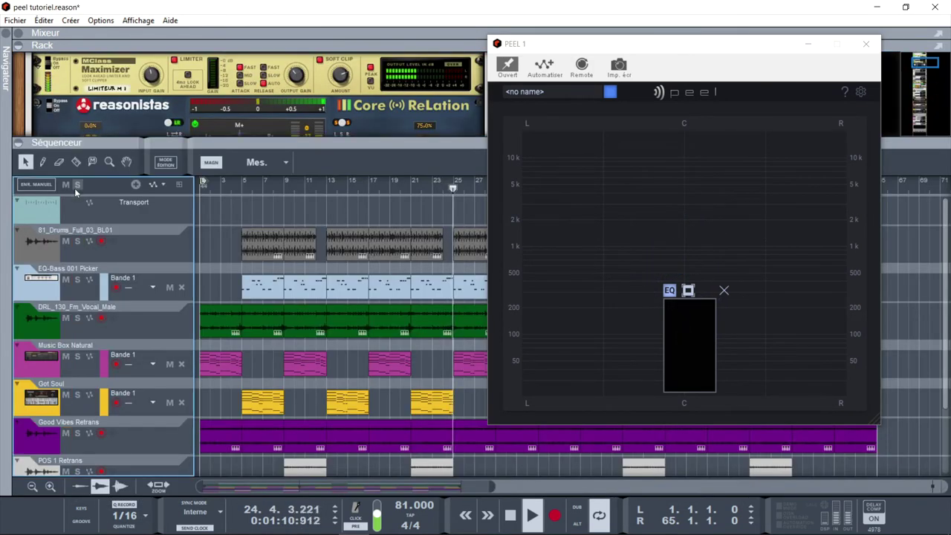
pyautogui.click(20, 141)
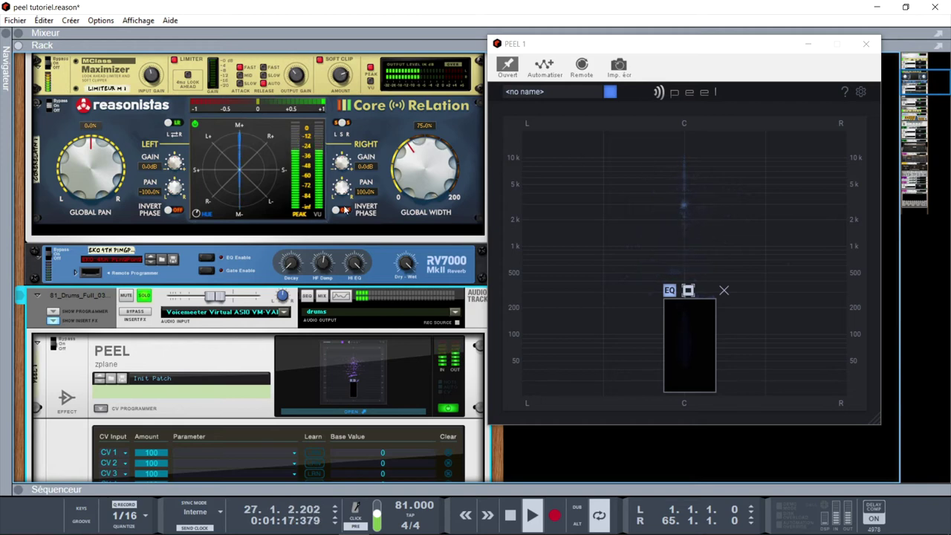
# Turn off the solo on the bx_boom drum mix channel to hear the drums and bass without it, and unsolo the drums bus.
pyautogui.scroll(-3, 449, 119)
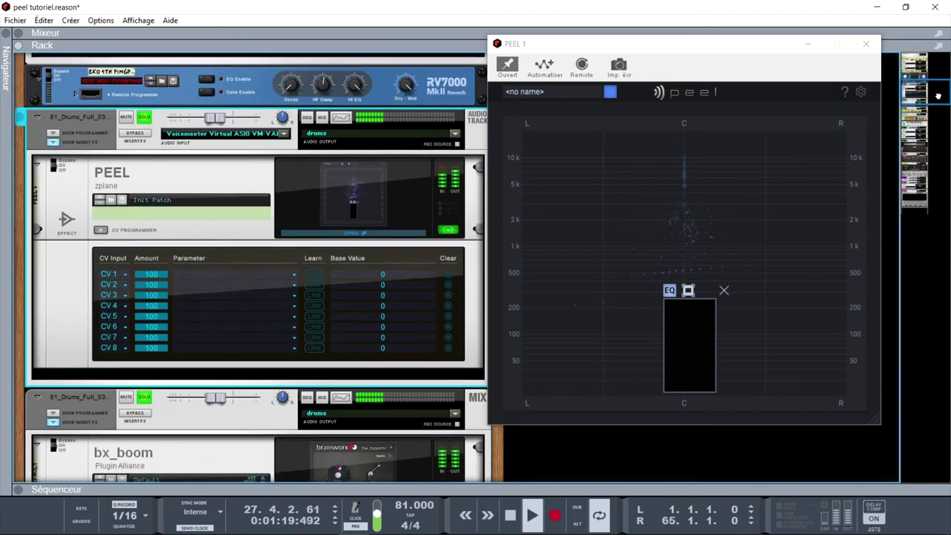
pyautogui.click(144, 409)
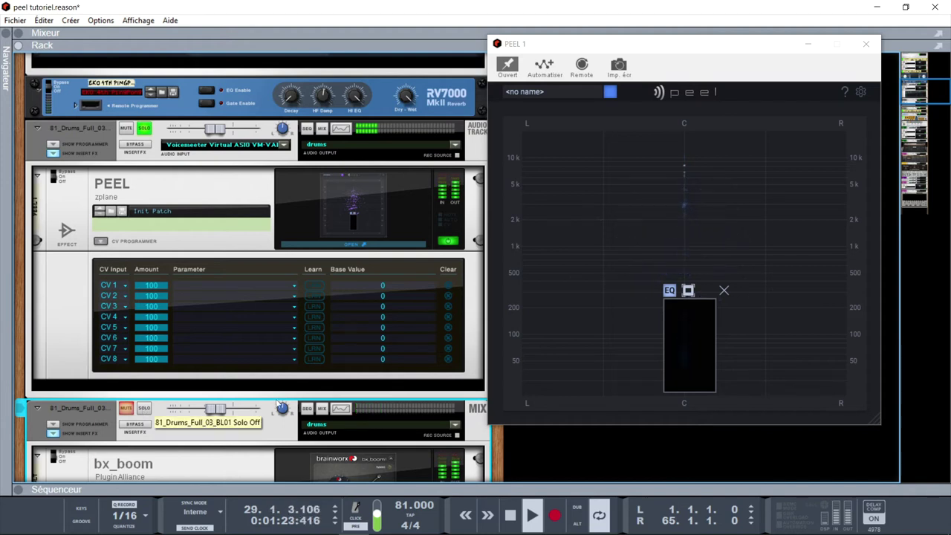
pyautogui.scroll(-1, 658, 202)
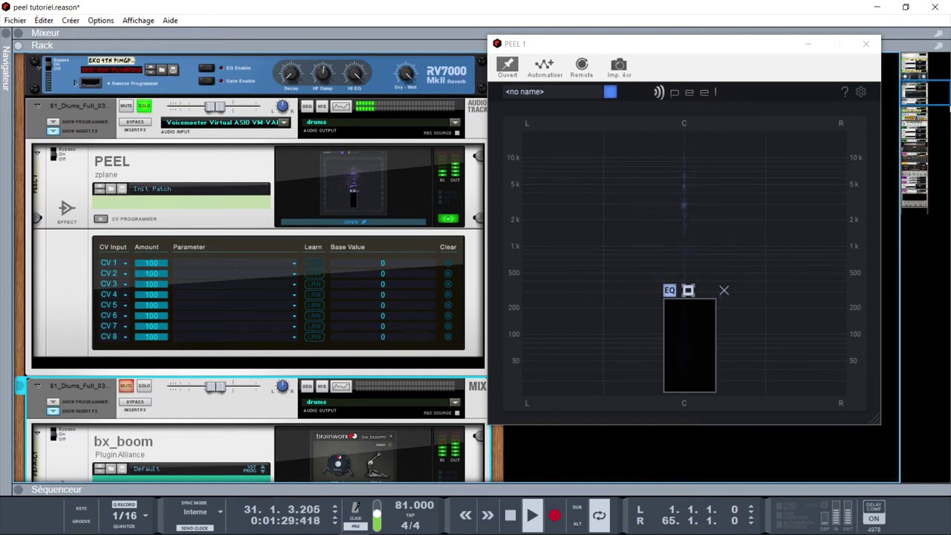
pyautogui.scroll(-7, 144, 374)
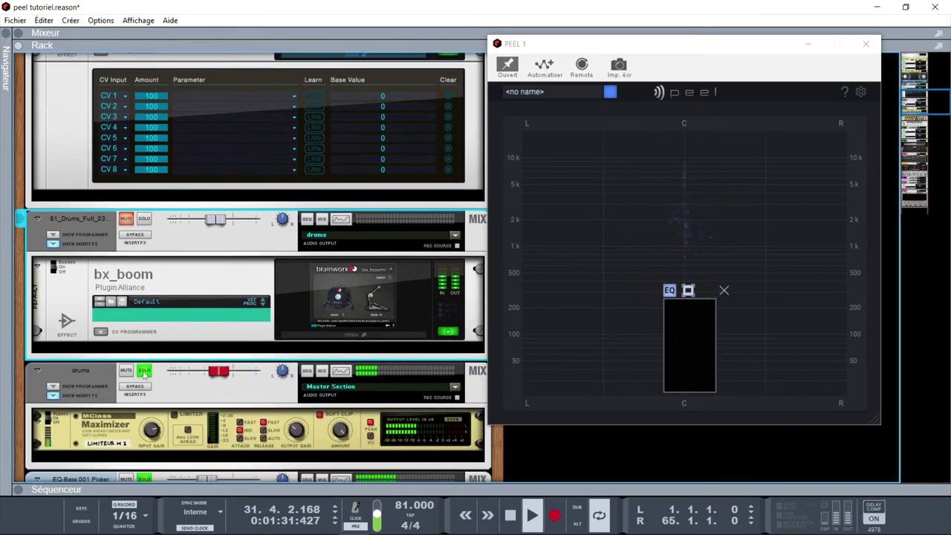
pyautogui.click(143, 374)
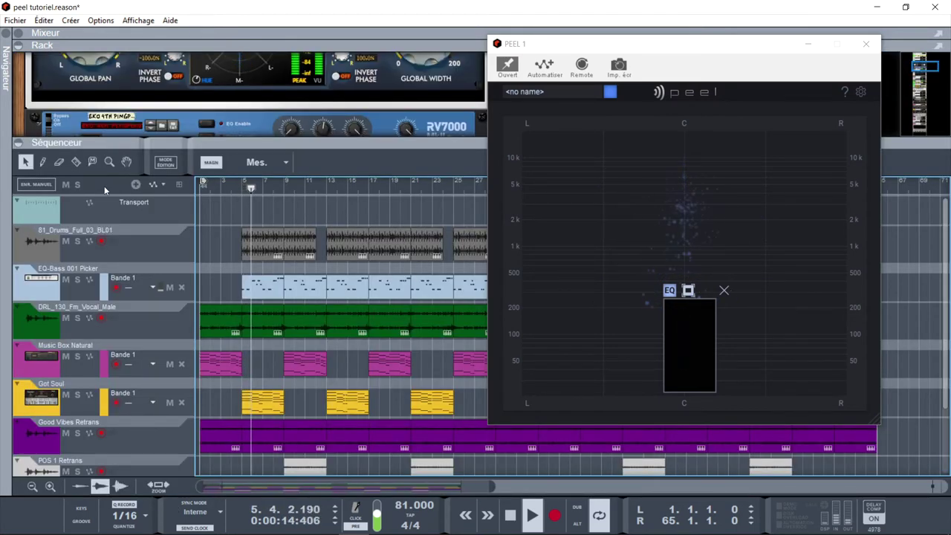
# Maximize the rack and solo the bx_boom drum mix channel again alongside the drum audio track.
pyautogui.click(34, 145)
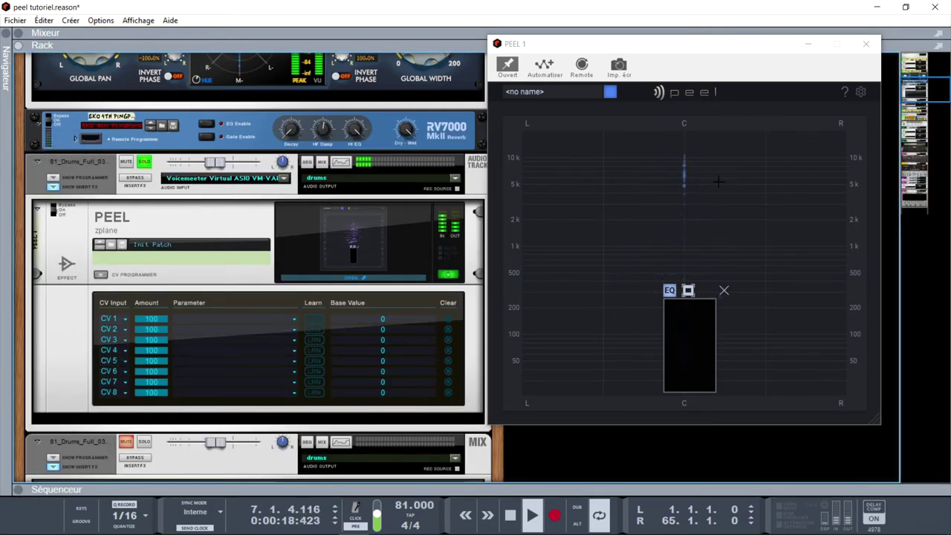
pyautogui.click(144, 442)
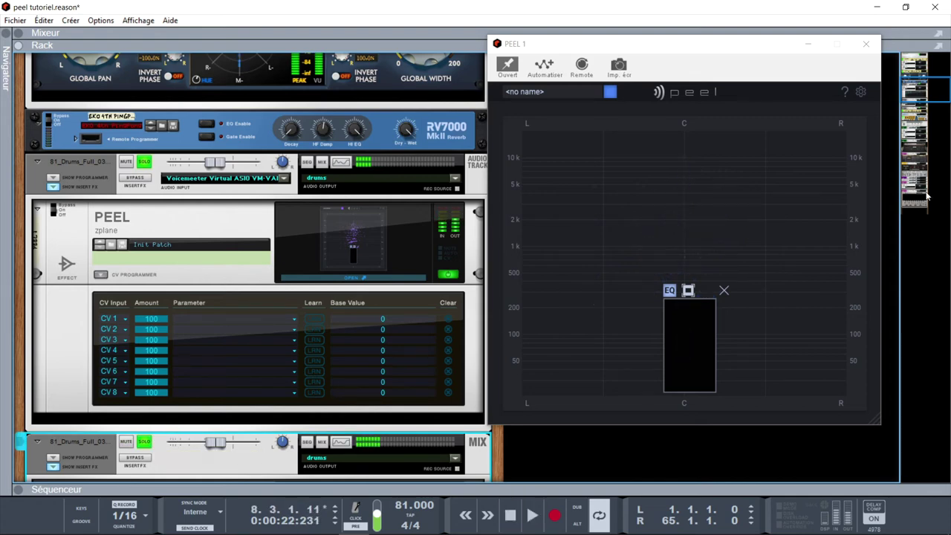
# Solo both DRL_130_Fm_Vocal channels in the mixer in place of the drums and play the song from the start.
pyautogui.moveTo(940, 93); pyautogui.dragTo(947, 126)
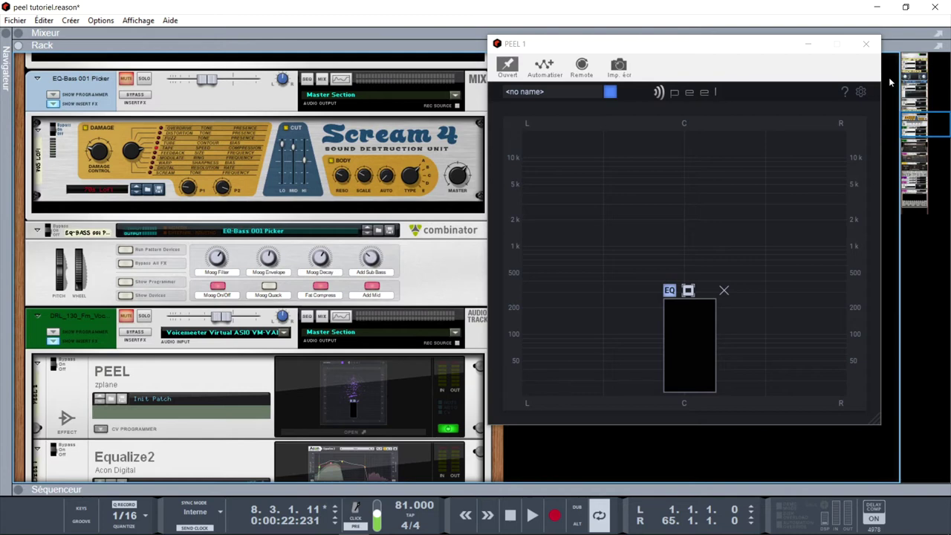
pyautogui.press('F5')
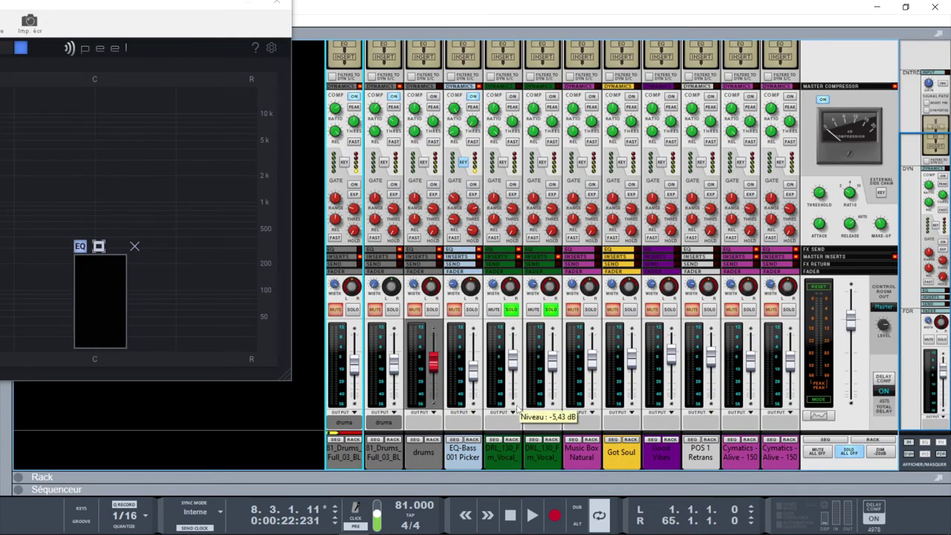
pyautogui.press('space')
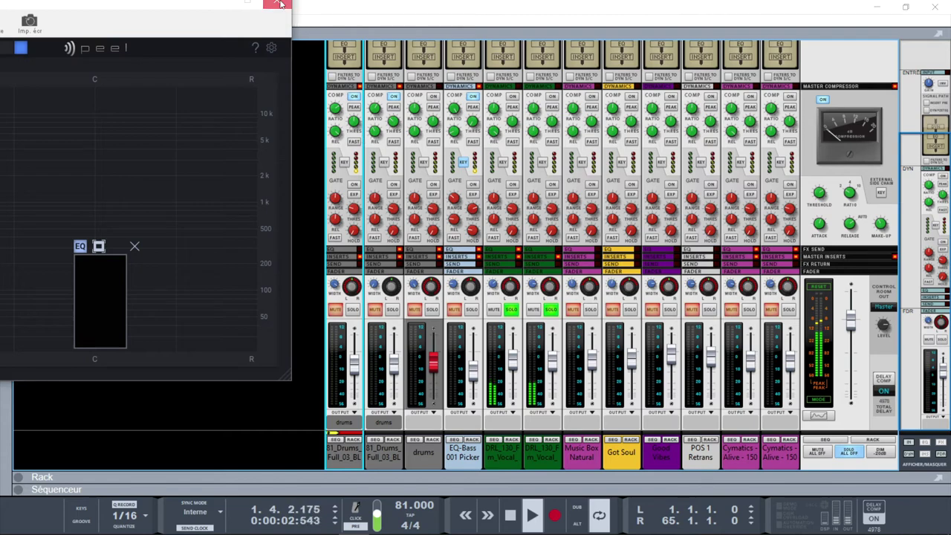
# Close the PEEL 1 window and show the vocal audio track's PEEL and Equalize2 devices in the full-height rack.
pyautogui.click(277, 4)
pyautogui.click(18, 35)
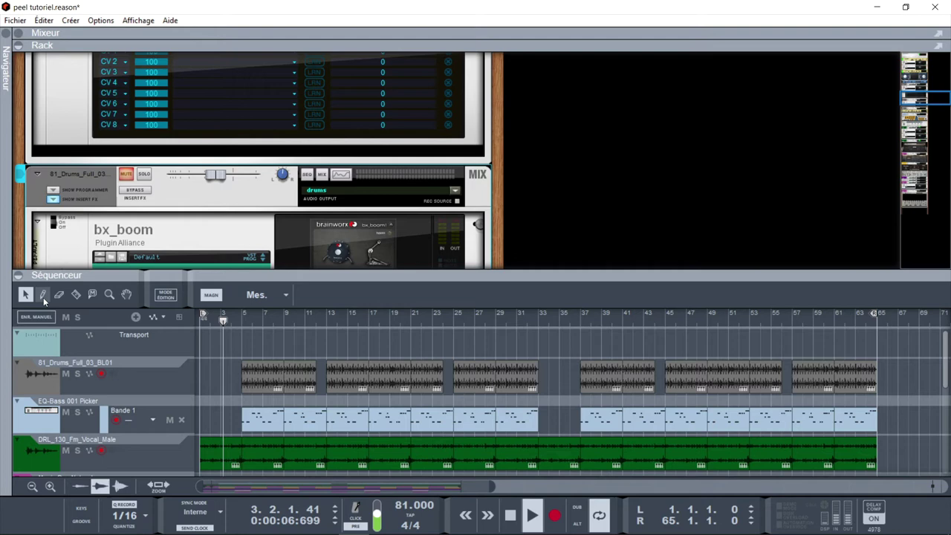
pyautogui.click(18, 276)
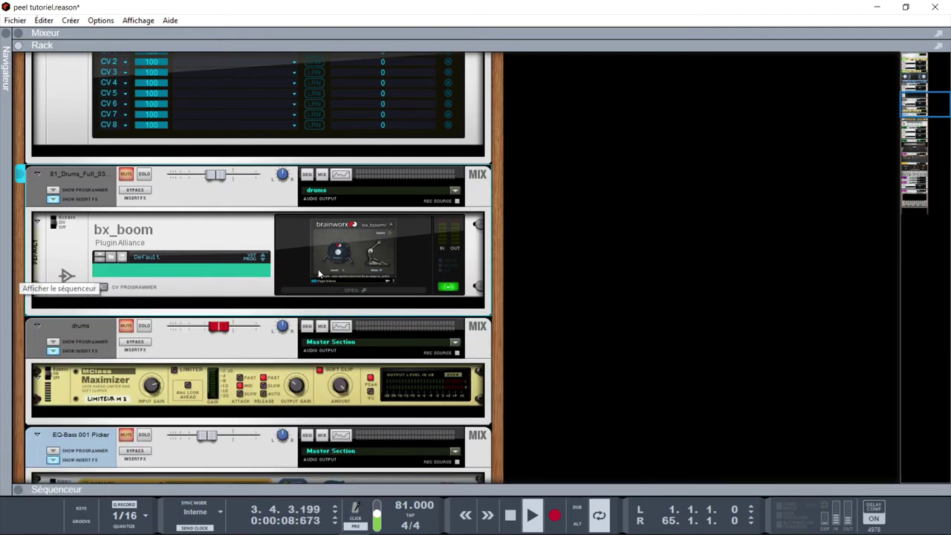
pyautogui.moveTo(937, 93); pyautogui.dragTo(948, 128)
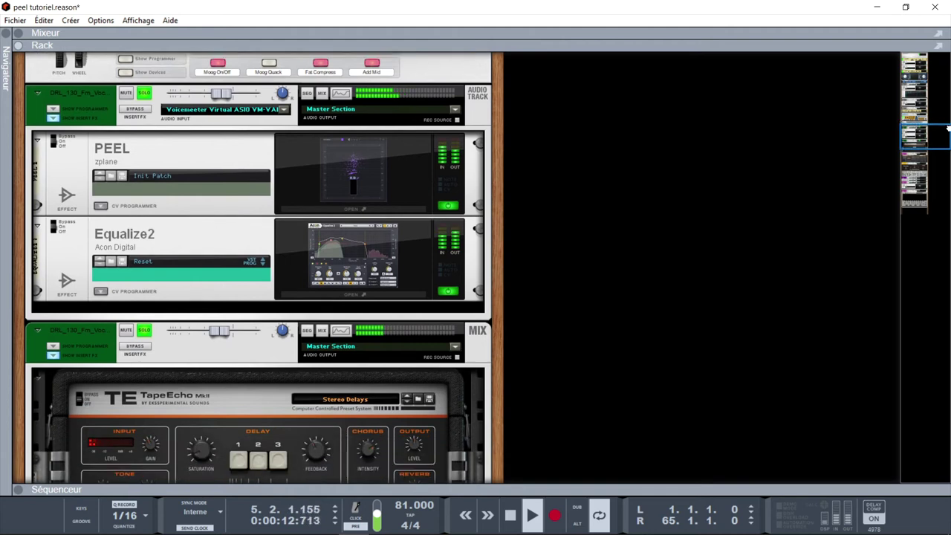
# Listen to the TapeEcho vocal mix channel alone while viewing the vocal track's PEEL display, and solo the vocal audio track again.
pyautogui.click(145, 93)
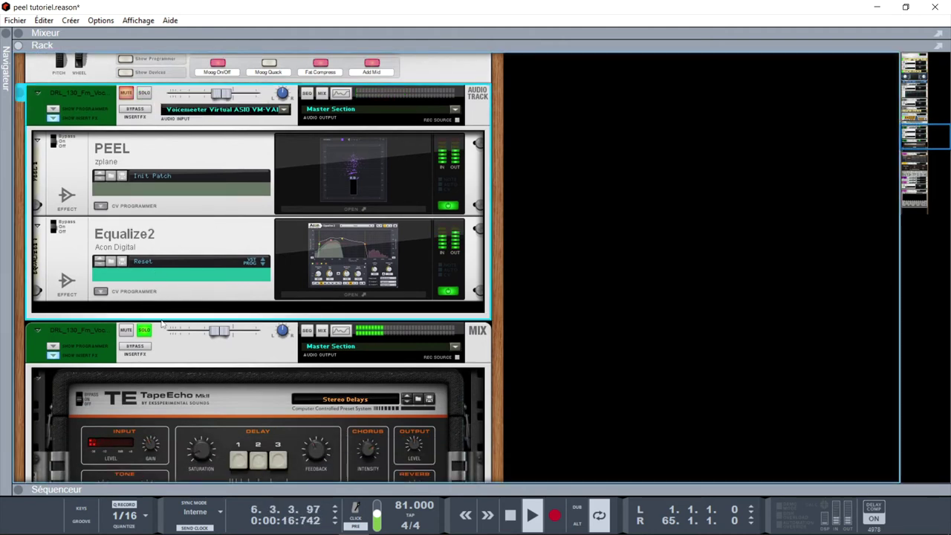
pyautogui.click(359, 200)
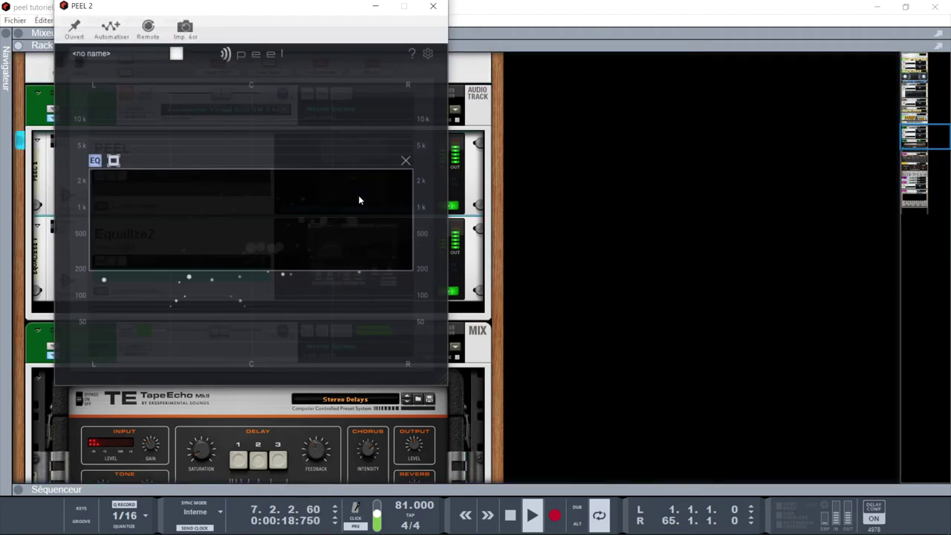
pyautogui.moveTo(299, 8); pyautogui.dragTo(747, 34)
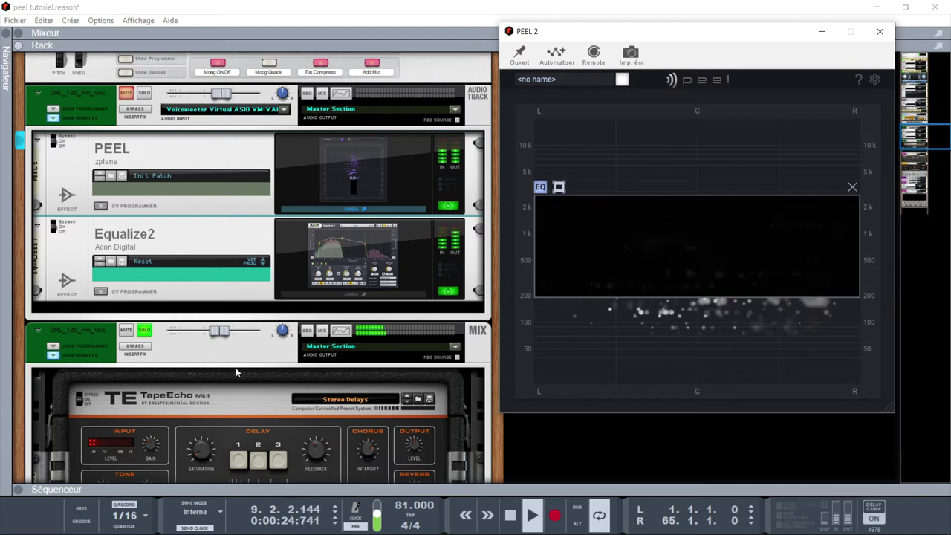
pyautogui.click(140, 348)
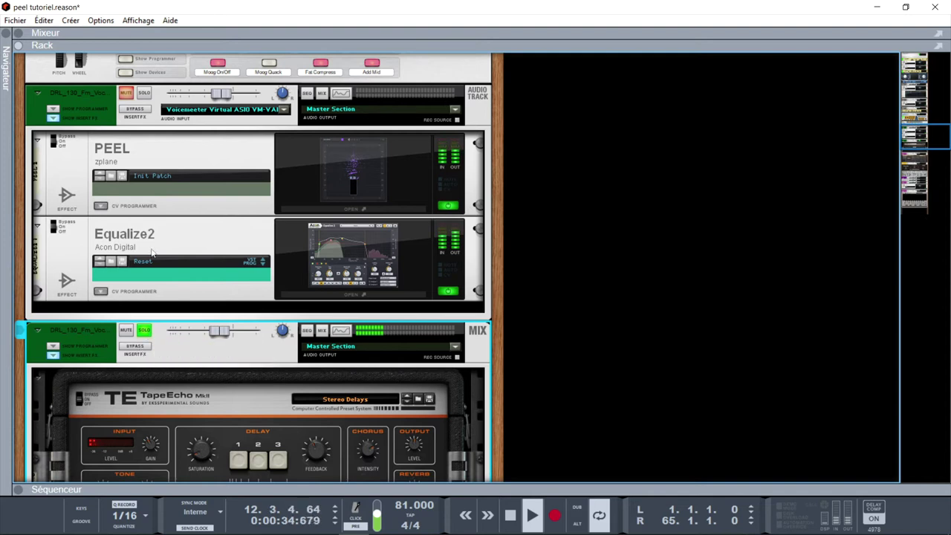
pyautogui.click(144, 94)
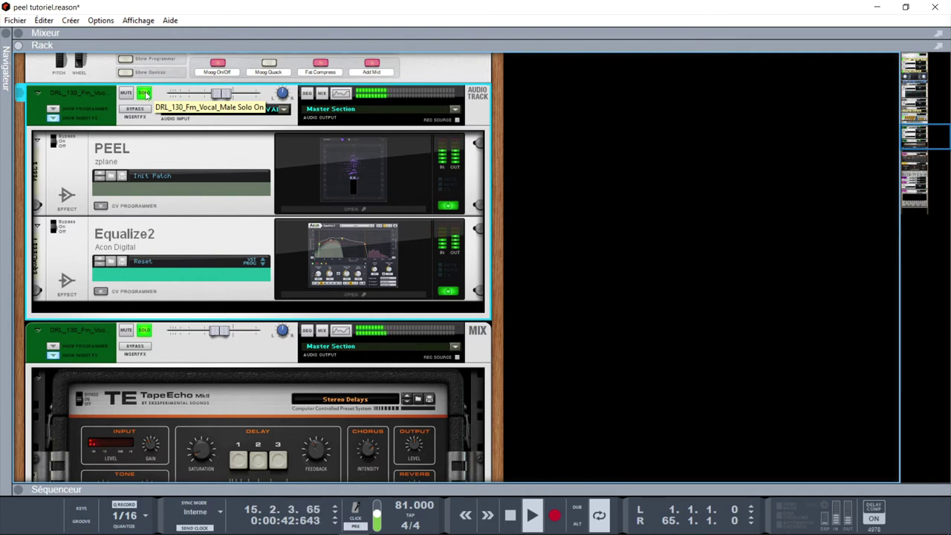
# Stop playback, solo both Cymatics - Alive channels in the mixer, and play the song from the start.
pyautogui.moveTo(927, 141); pyautogui.dragTo(930, 163)
pyautogui.press('space')
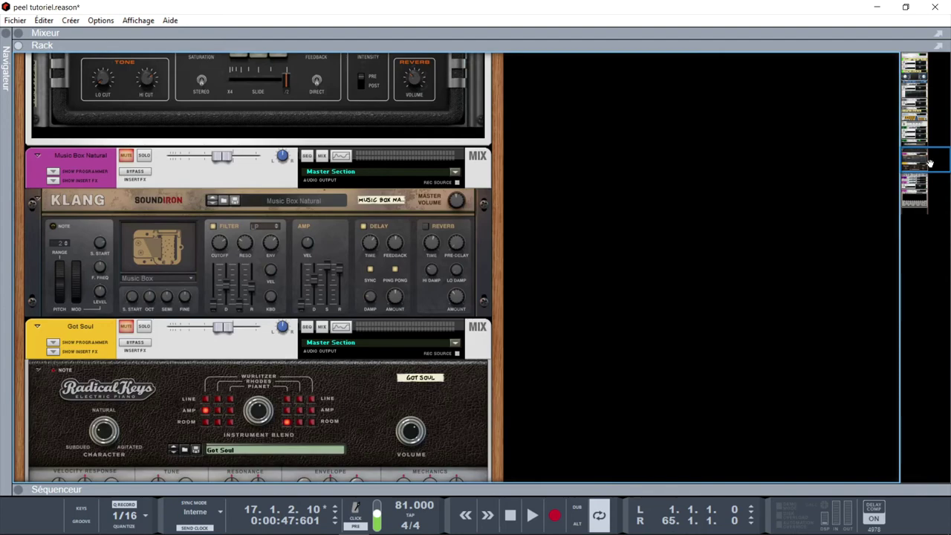
pyautogui.press('F5')
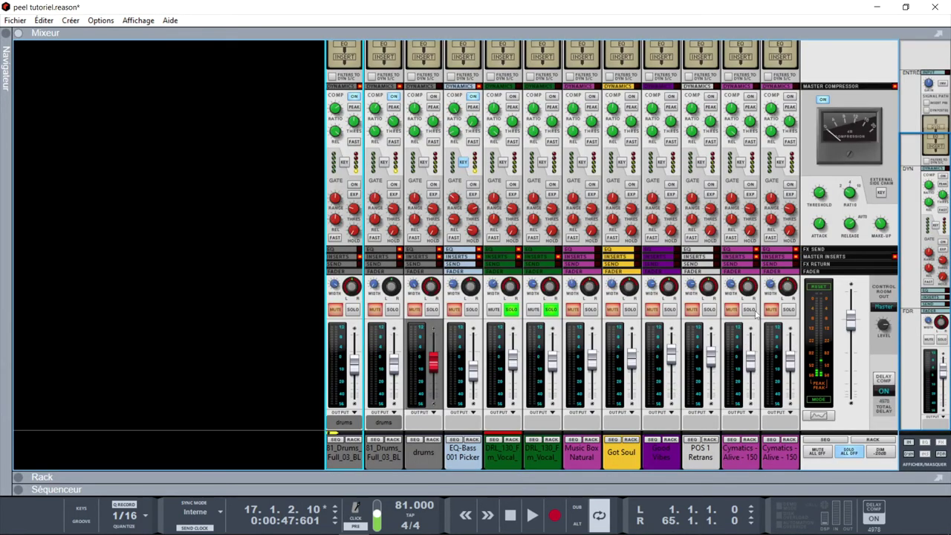
pyautogui.press('F7')
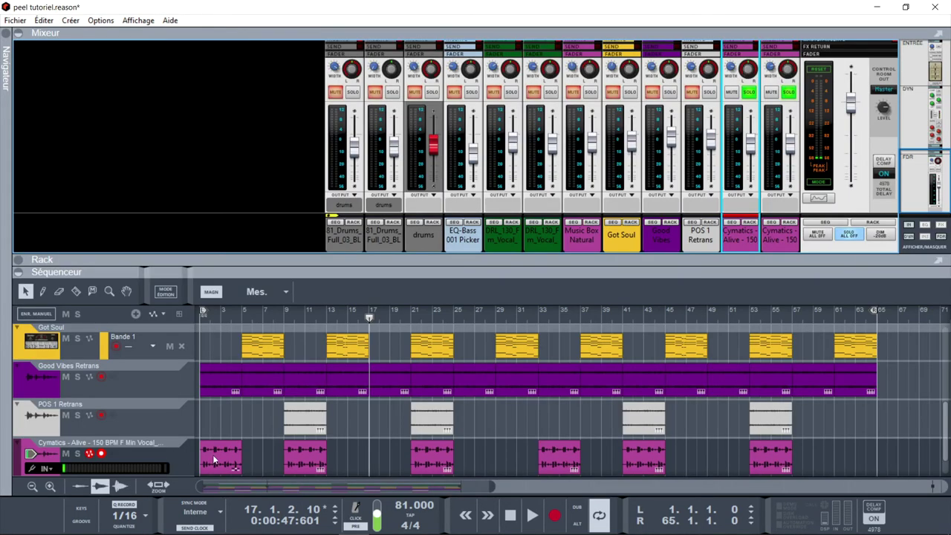
pyautogui.click(202, 315)
pyautogui.press('space')
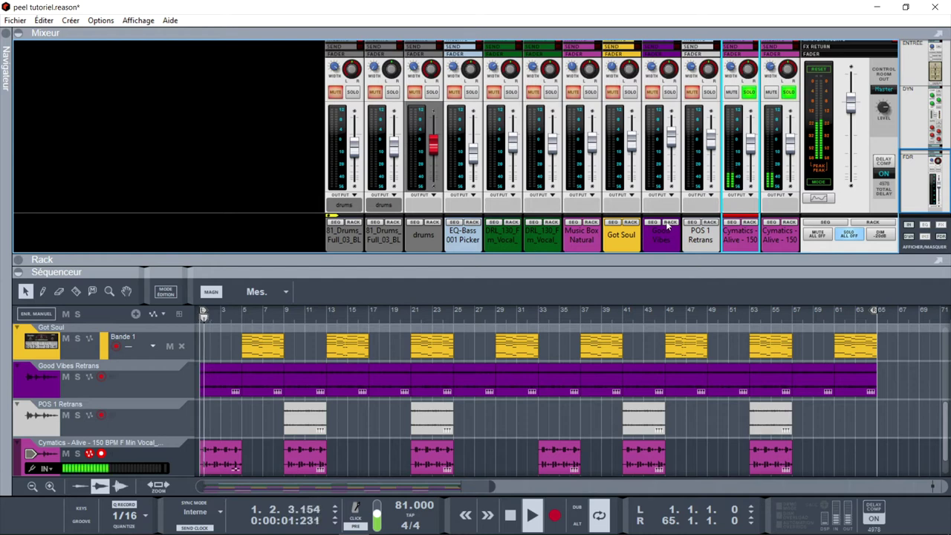
# Show the Cymatics audio track's devices in the rack, stop playback, and open its PEEL window beside them.
pyautogui.click(751, 224)
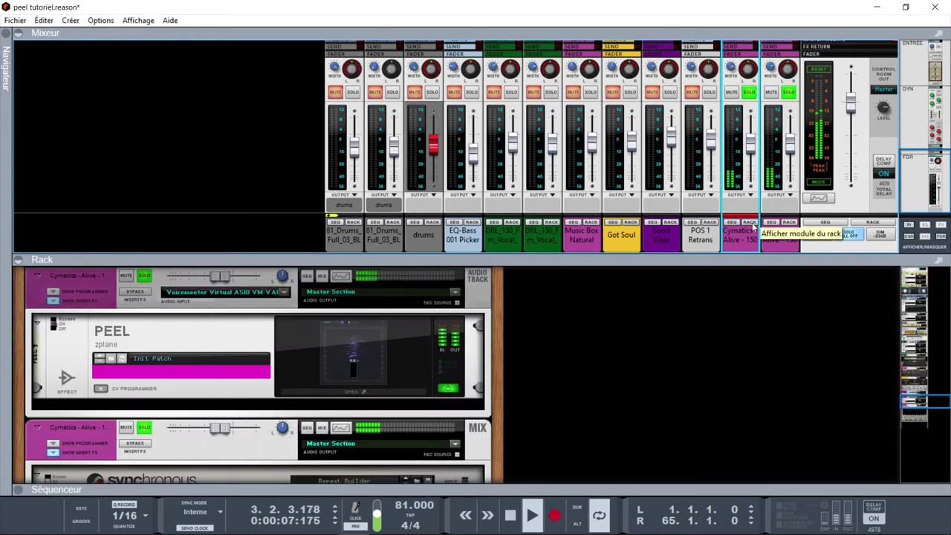
pyautogui.press('space')
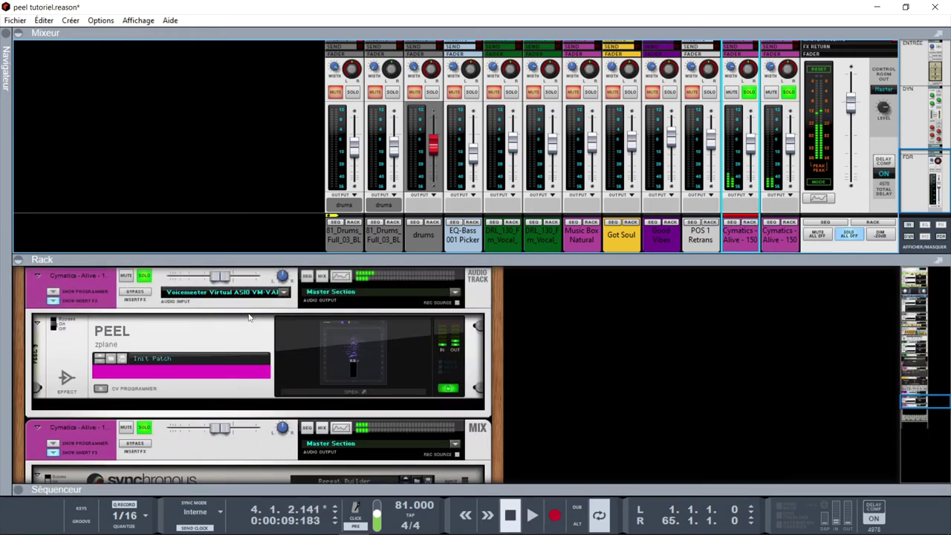
pyautogui.click(347, 355)
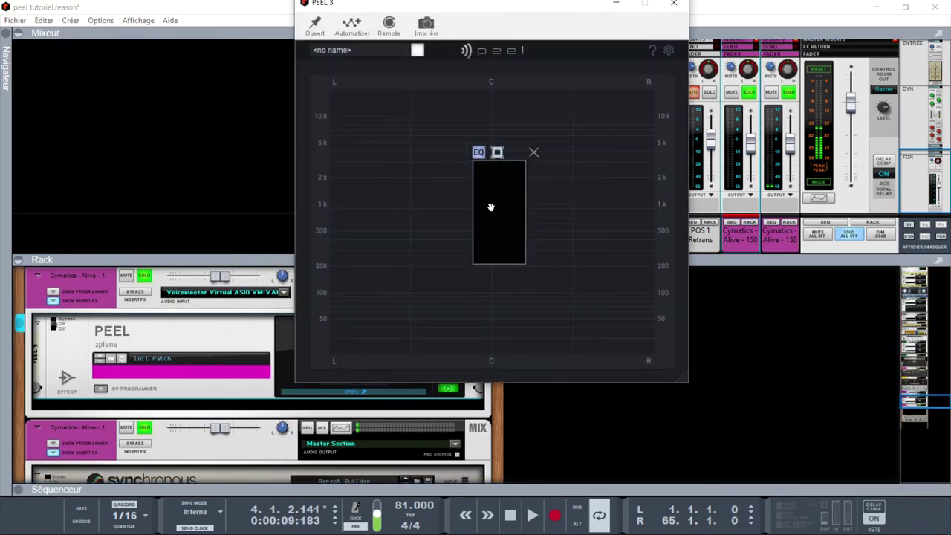
pyautogui.moveTo(501, 15); pyautogui.dragTo(750, 30)
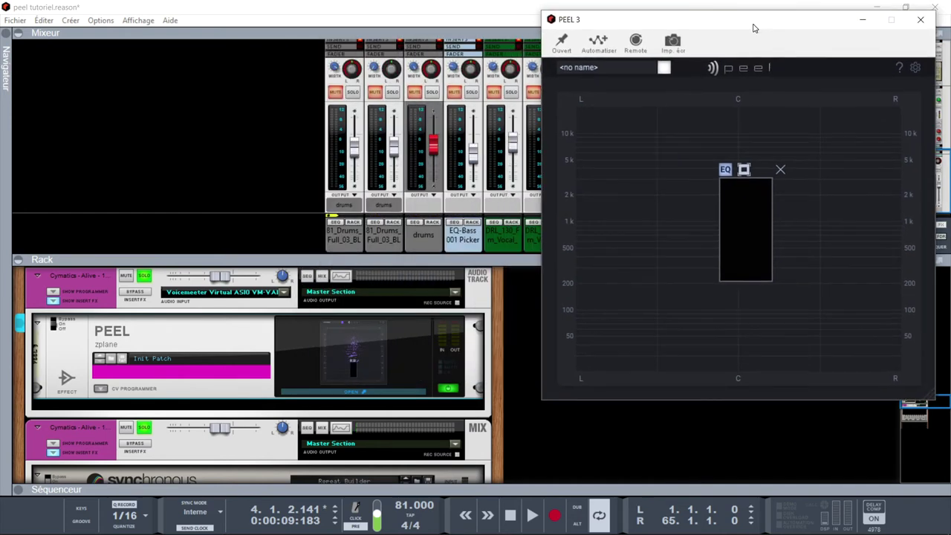
# Unsolo the Cymatics audio track and play its mix channel alone.
pyautogui.click(149, 277)
pyautogui.click(125, 276)
pyautogui.press('space')
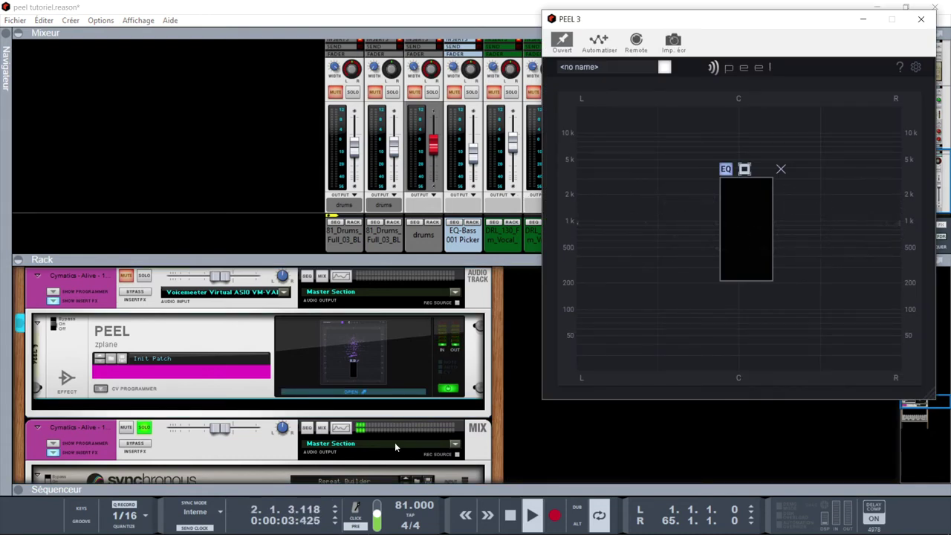
# Show the Synchronous effect on the Cymatics mix channel, listen with both Cymatics channels soloed, and close the PEEL 3 window.
pyautogui.moveTo(915, 403); pyautogui.dragTo(948, 411)
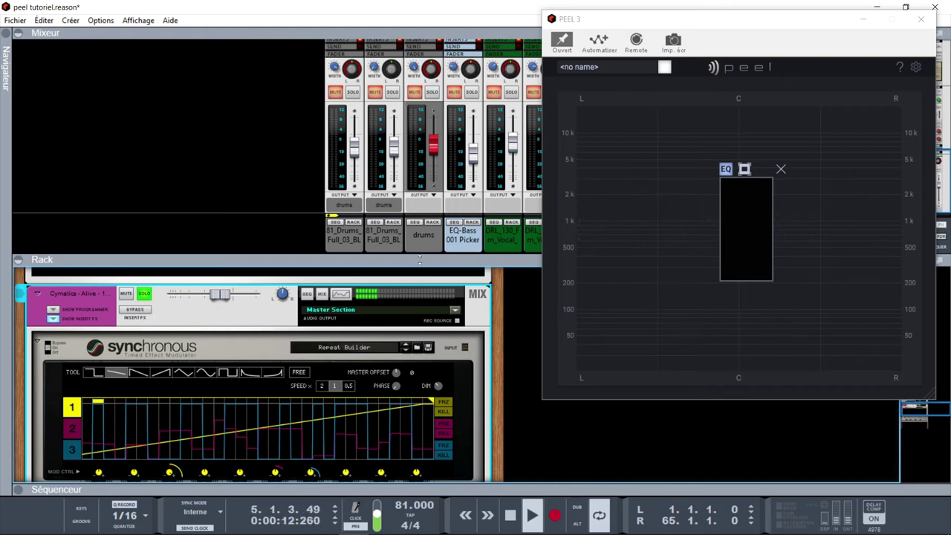
pyautogui.moveTo(800, 17); pyautogui.dragTo(768, 251)
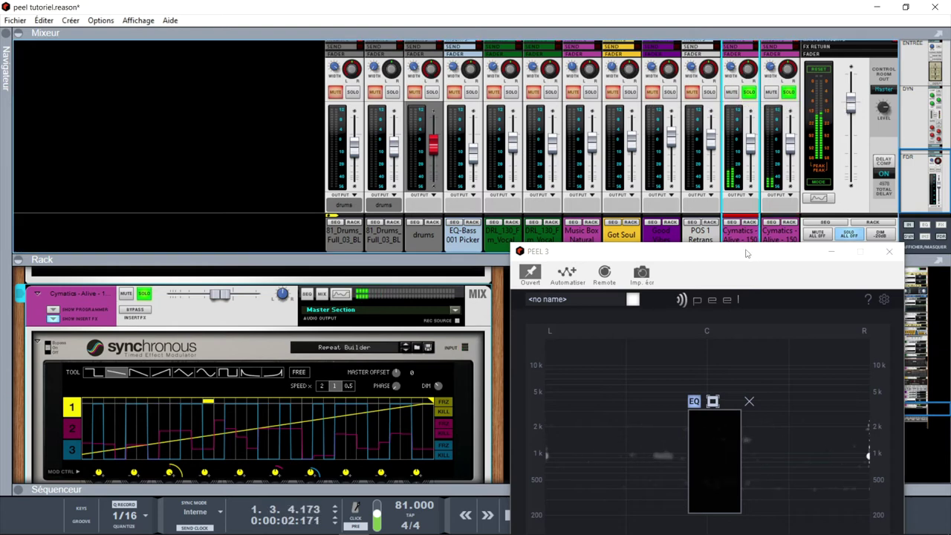
pyautogui.moveTo(746, 253); pyautogui.dragTo(744, 197)
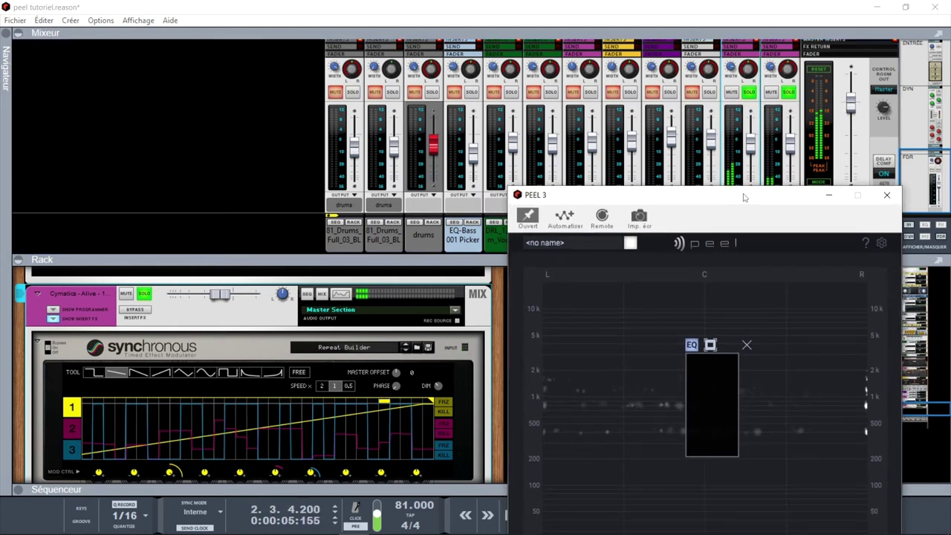
pyautogui.click(886, 196)
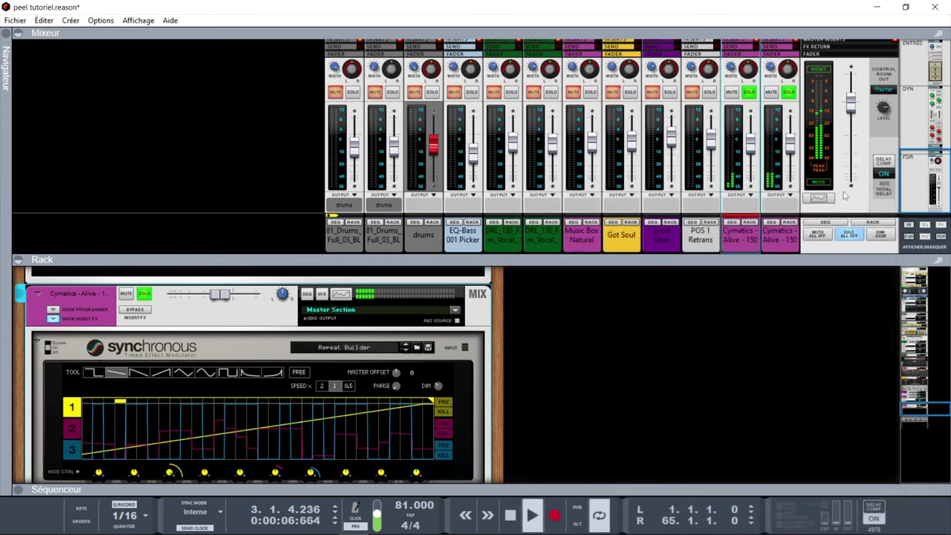
# Turn off all solos and play the full mix with the rack maximized around the Cymatics track devices.
pyautogui.click(849, 235)
pyautogui.click(19, 33)
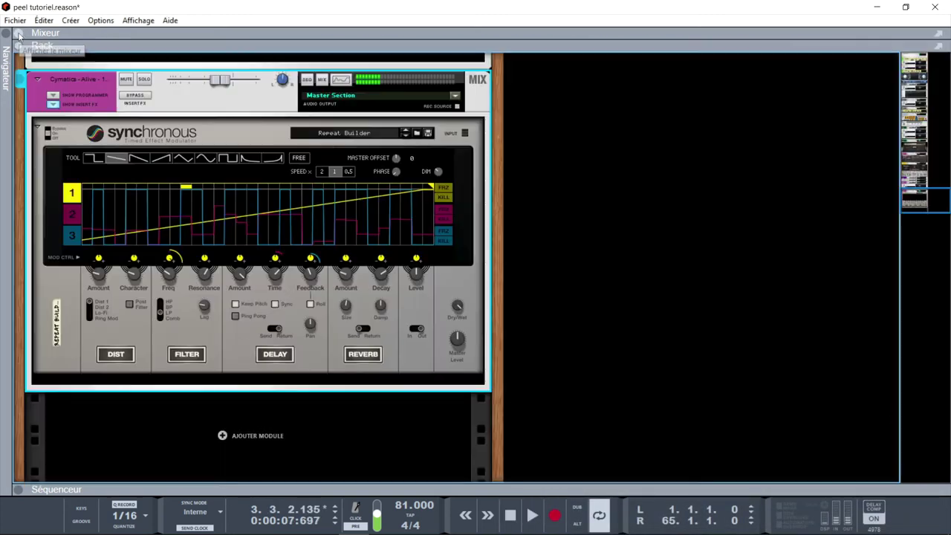
pyautogui.moveTo(932, 209); pyautogui.dragTo(933, 189)
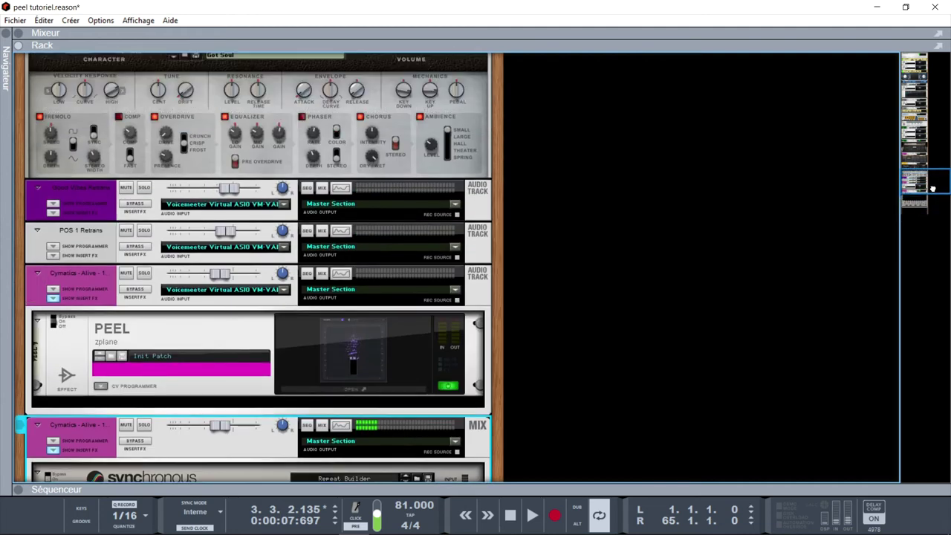
pyautogui.moveTo(312, 533)
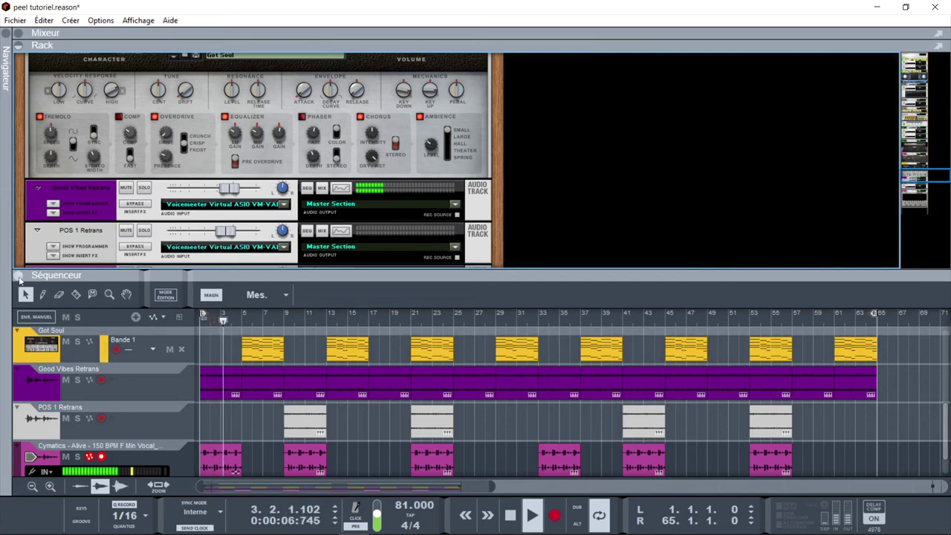
pyautogui.click(21, 277)
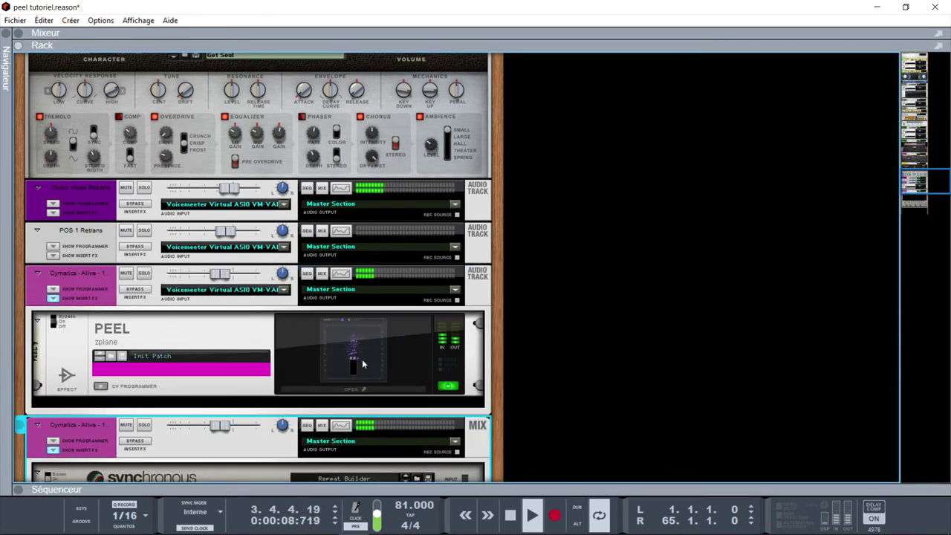
# View the PEEL displays of the Cymatics, vocal and drum audio tracks in turn while the full mix plays.
pyautogui.click(362, 358)
pyautogui.moveTo(695, 199); pyautogui.dragTo(701, 74)
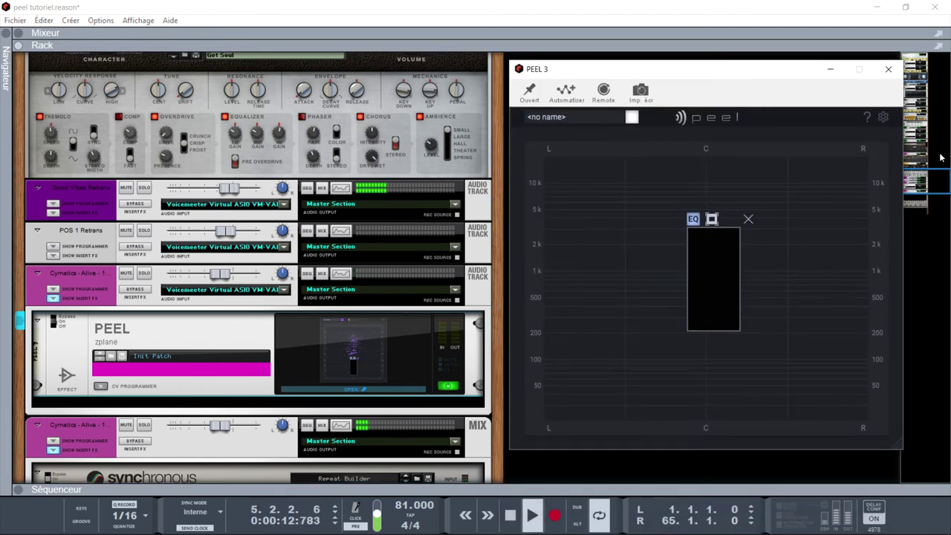
pyautogui.moveTo(939, 182); pyautogui.dragTo(931, 133)
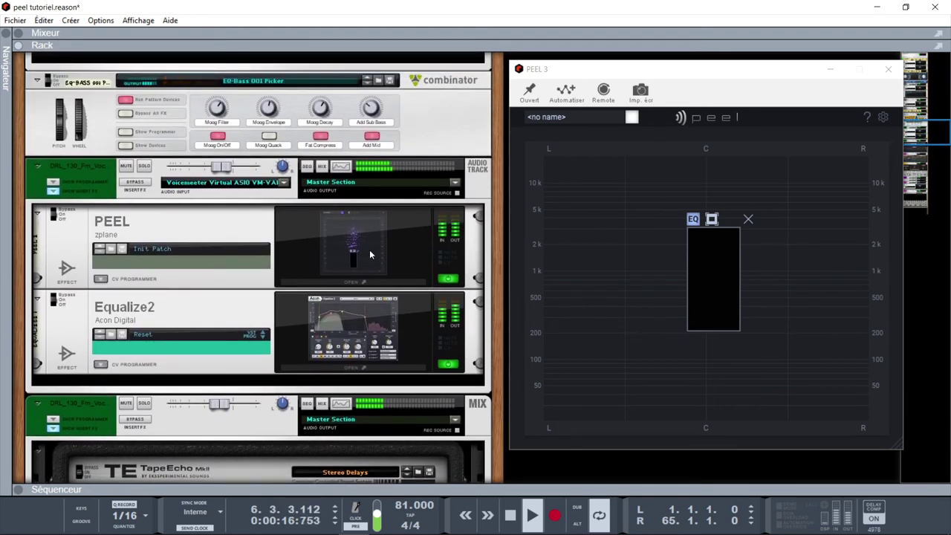
pyautogui.click(370, 249)
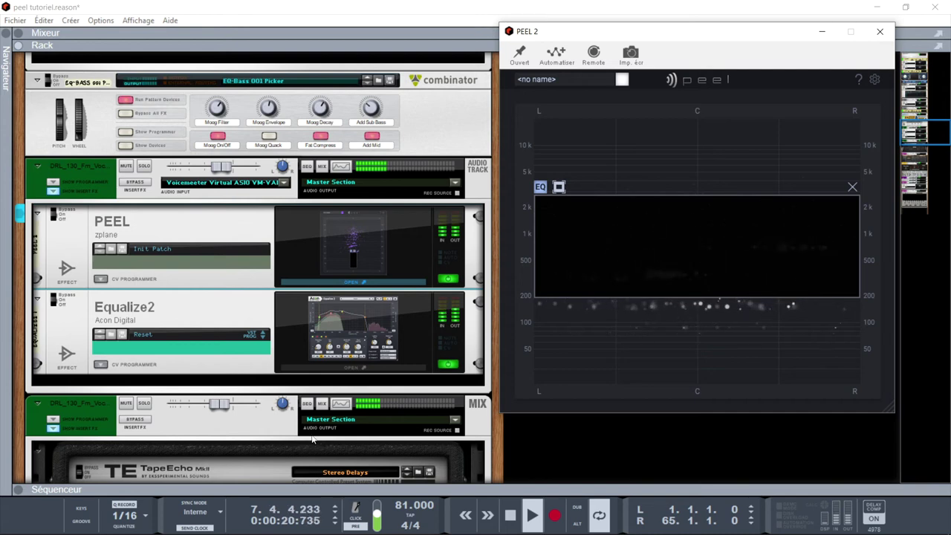
pyautogui.moveTo(925, 132); pyautogui.dragTo(921, 89)
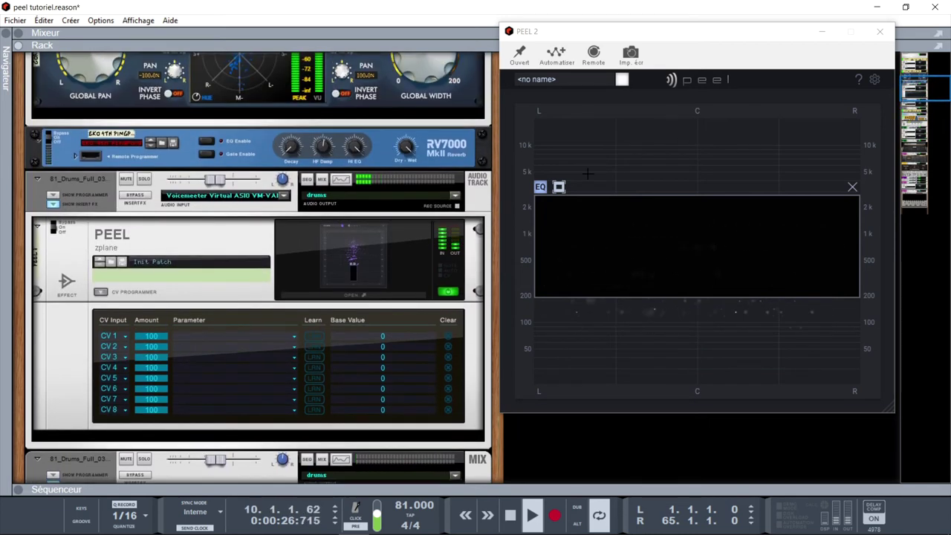
pyautogui.click(390, 243)
pyautogui.click(391, 244)
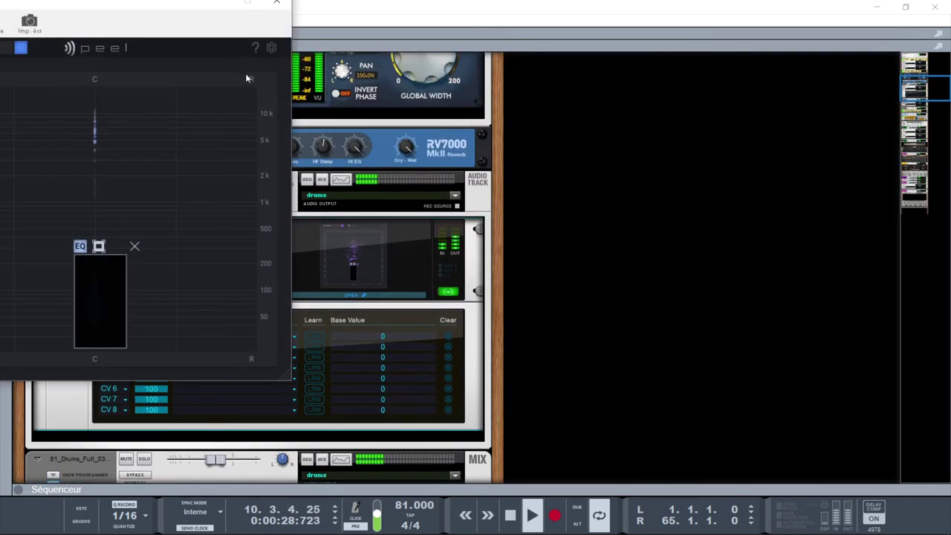
# Move the PEEL 1 window clear of the rack and view the drum, bass, master and vocal devices while the full mix plays.
pyautogui.moveTo(174, 3); pyautogui.dragTo(779, 64)
pyautogui.moveTo(943, 93); pyautogui.dragTo(946, 115)
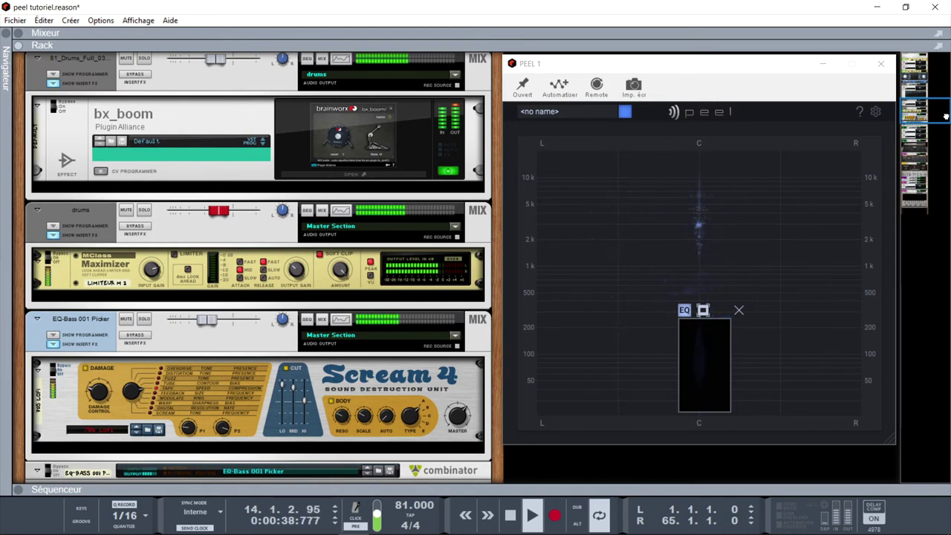
pyautogui.moveTo(946, 115); pyautogui.dragTo(946, 72)
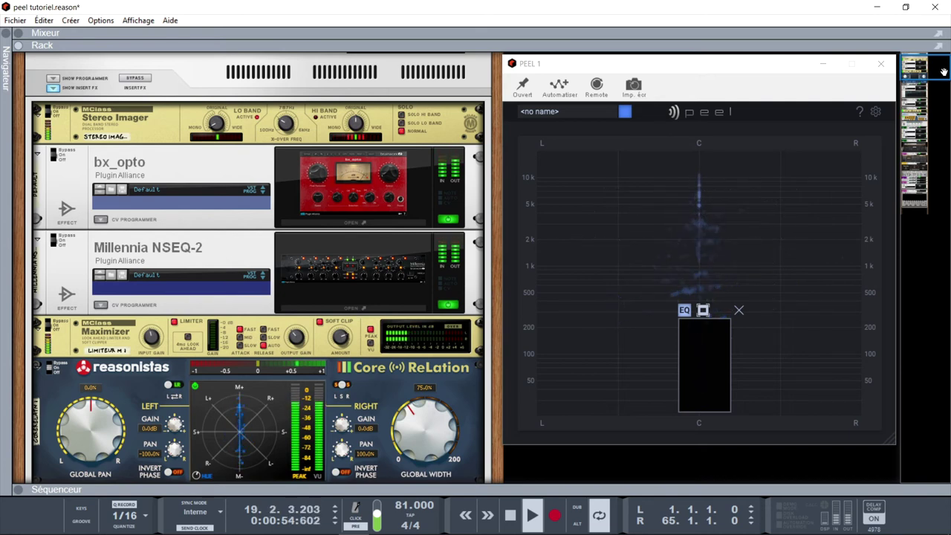
pyautogui.moveTo(943, 71); pyautogui.dragTo(948, 142)
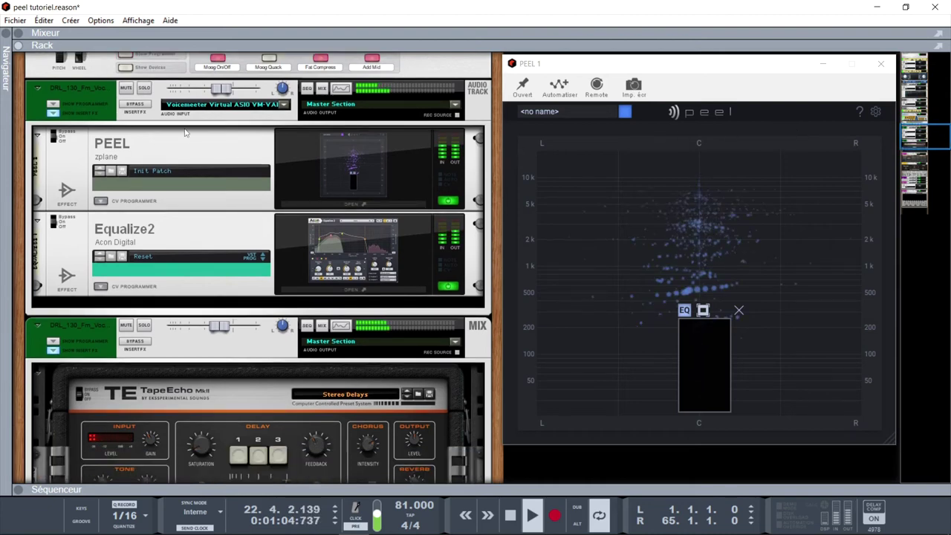
# Solo both vocal channels and both Cymatics channels, and restart playback from the beginning of the song.
pyautogui.click(144, 89)
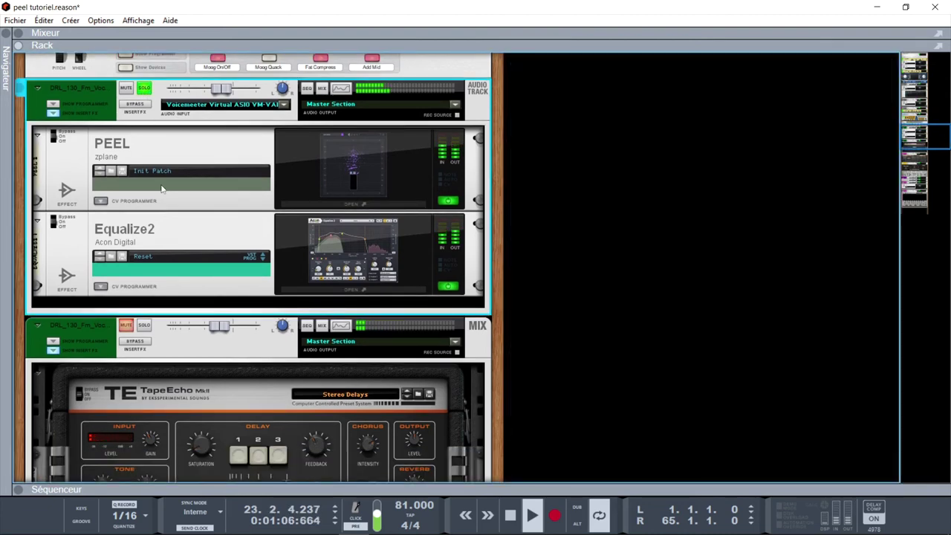
pyautogui.click(144, 325)
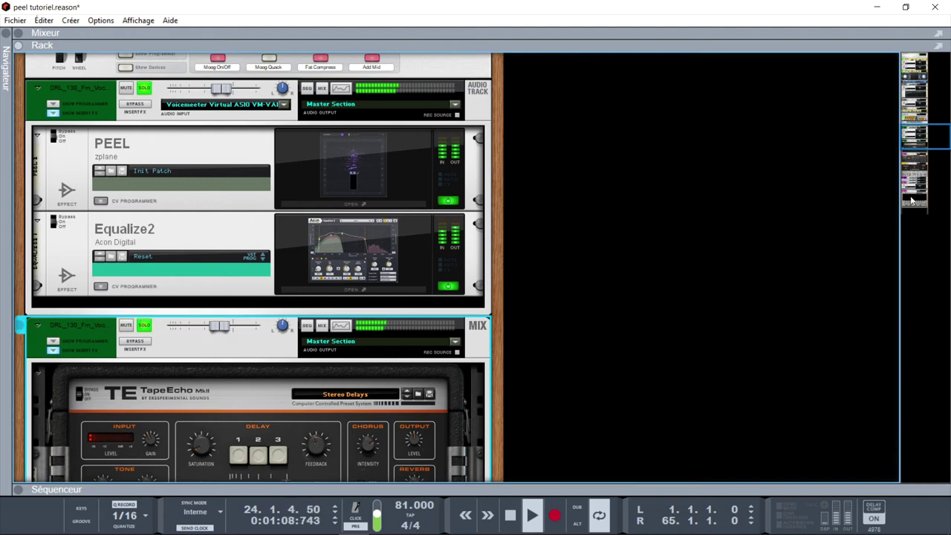
pyautogui.moveTo(933, 142); pyautogui.dragTo(948, 184)
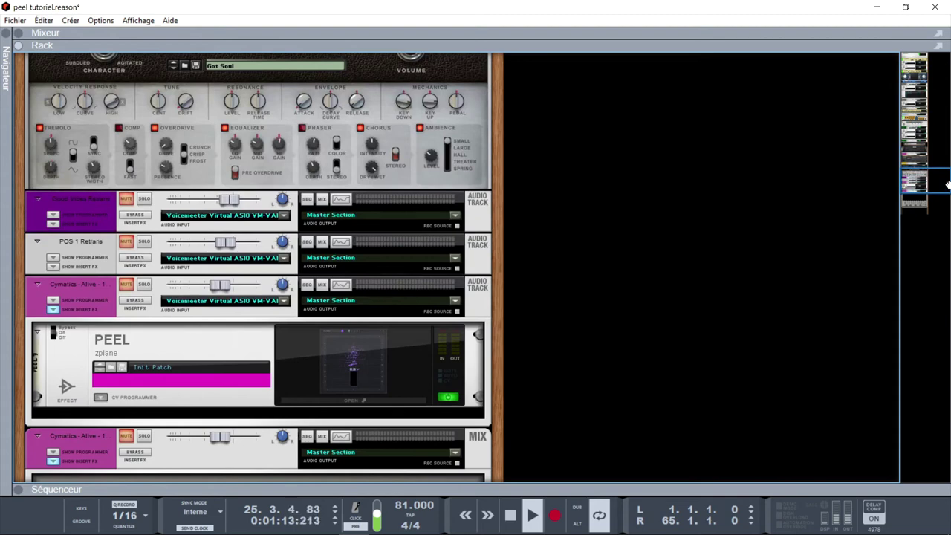
pyautogui.click(145, 285)
pyautogui.click(144, 437)
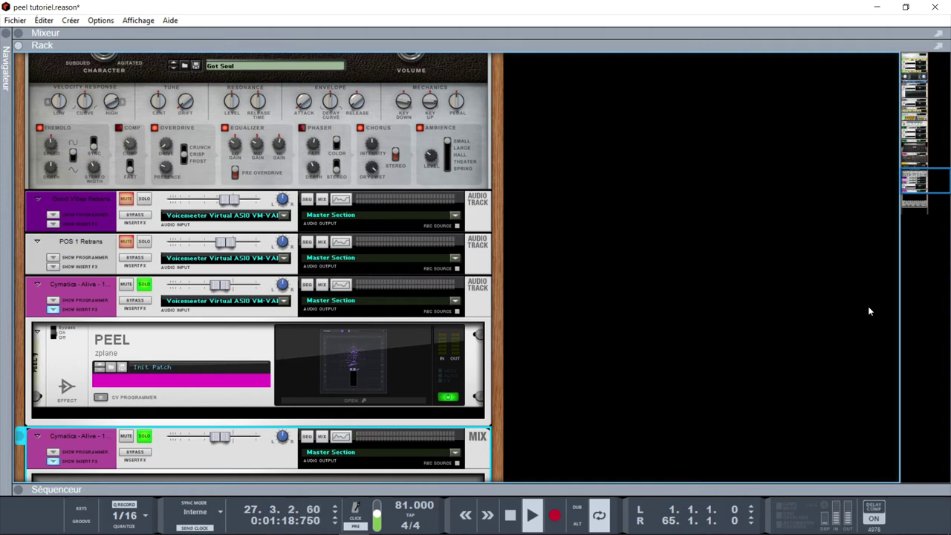
pyautogui.press('space')
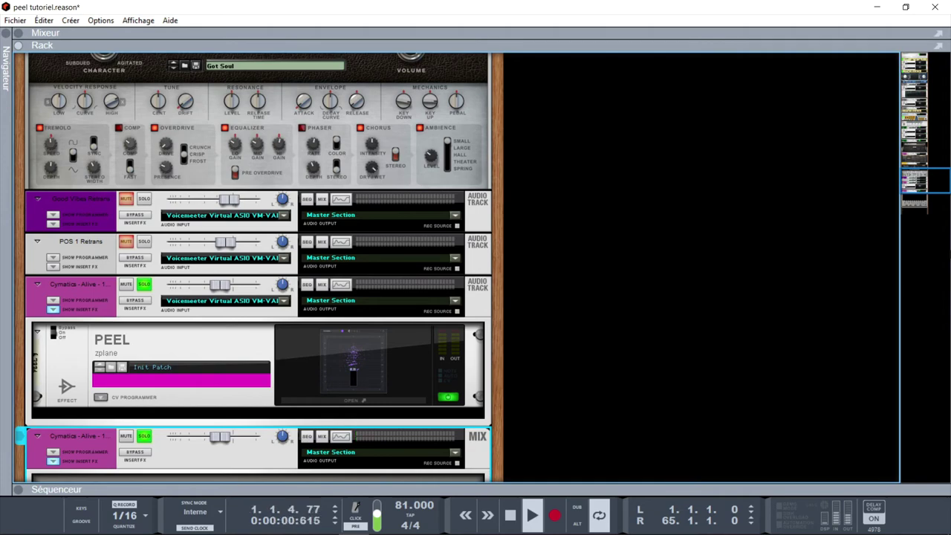
# Fold the CV programmer of the drum track's PEEL and add both drum channels and the drums bus to the solo.
pyautogui.moveTo(928, 173); pyautogui.dragTo(919, 89)
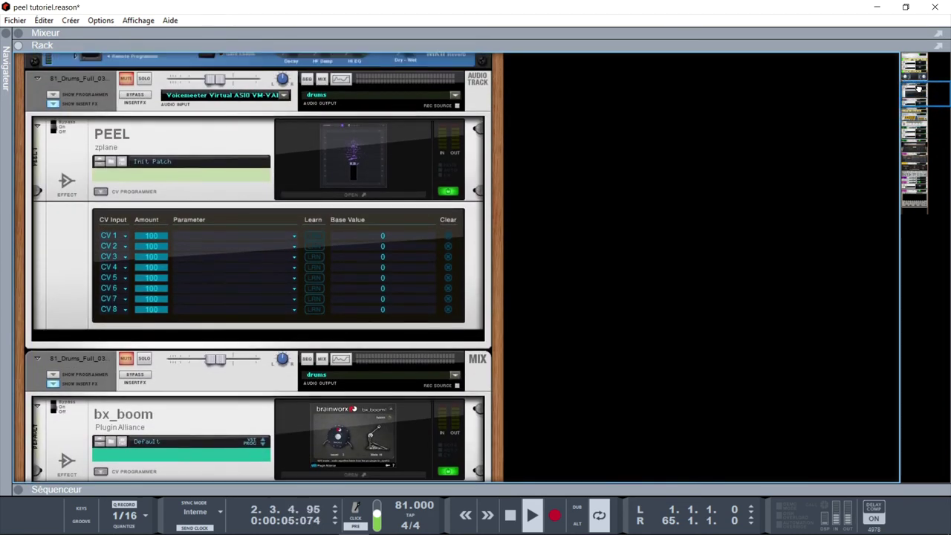
pyautogui.click(100, 192)
pyautogui.click(145, 78)
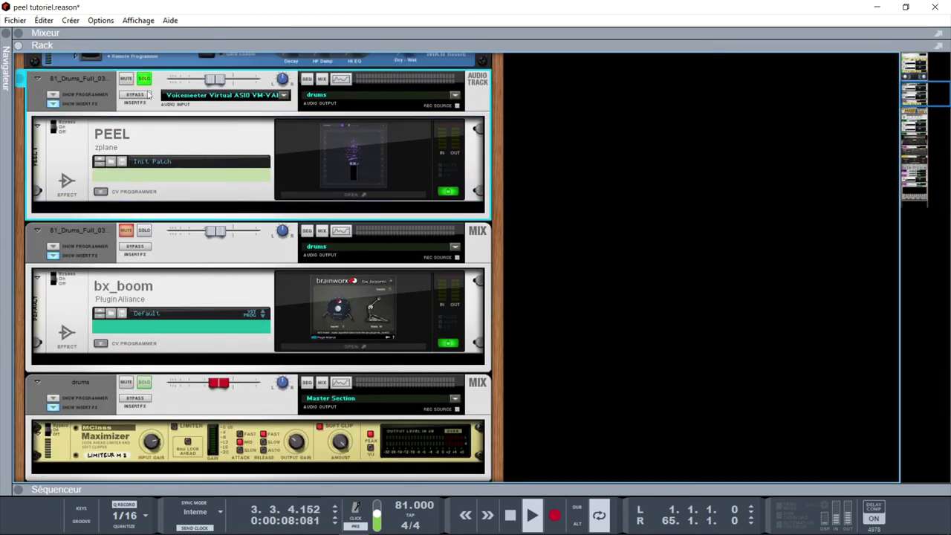
pyautogui.click(145, 230)
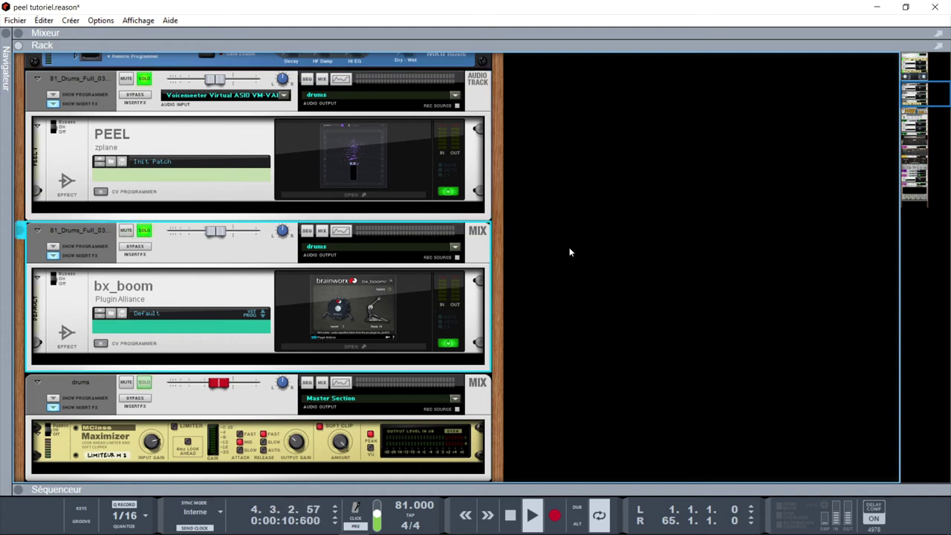
pyautogui.click(144, 382)
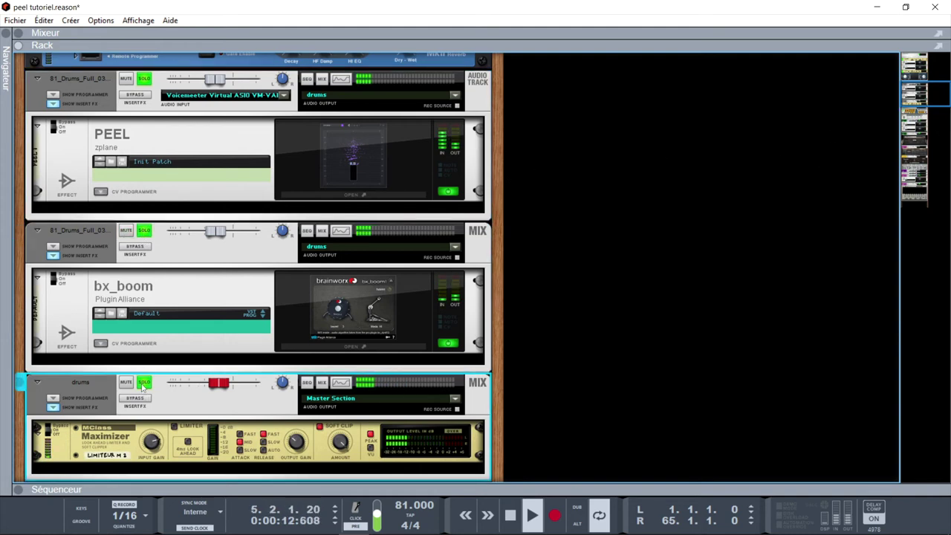
# Add the EQ-Bass 001 Picker, Music Box Natural and Got Soul channels to the solo one after another during playback.
pyautogui.moveTo(927, 98); pyautogui.dragTo(930, 119)
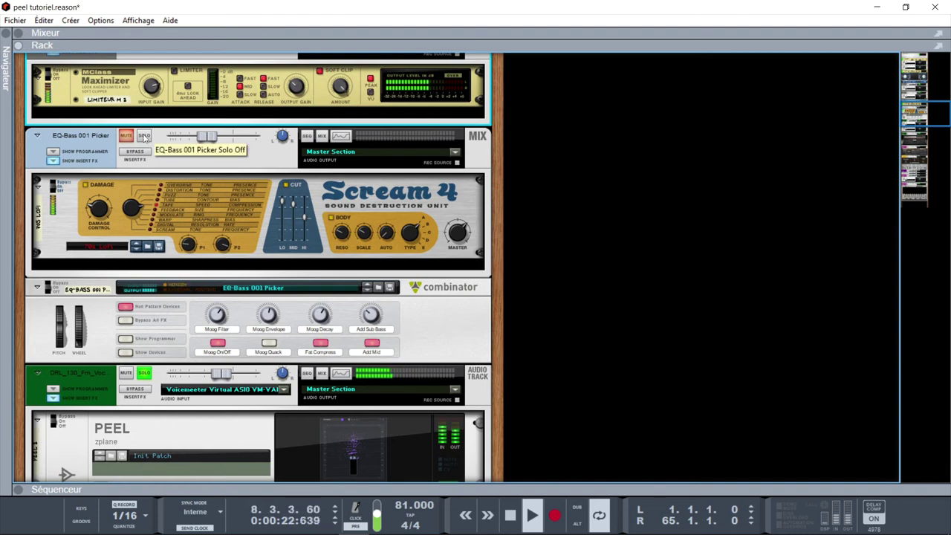
pyautogui.click(144, 137)
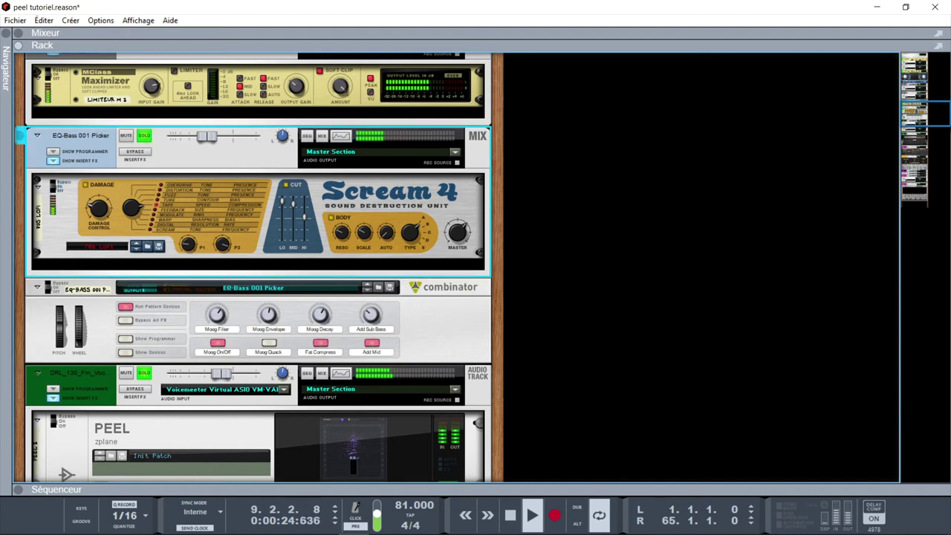
pyautogui.moveTo(937, 116); pyautogui.dragTo(939, 151)
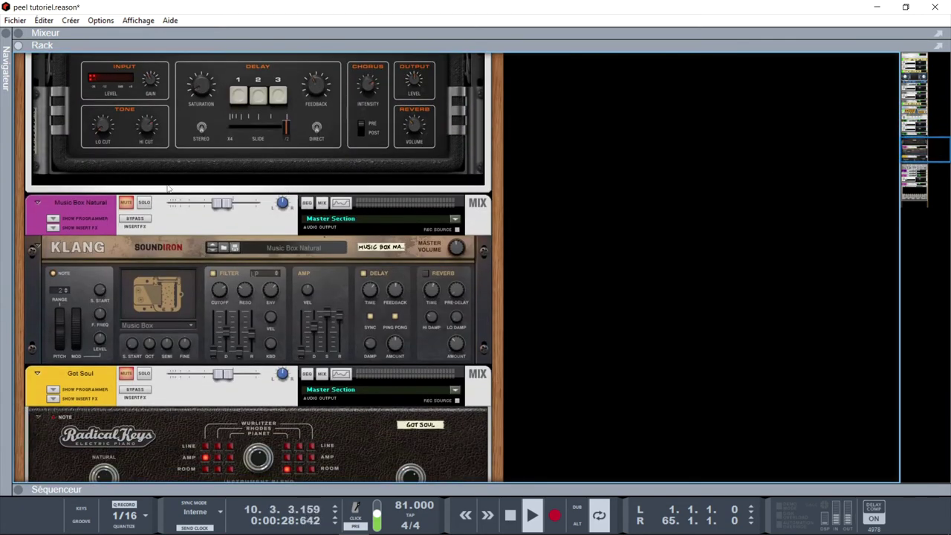
pyautogui.click(144, 203)
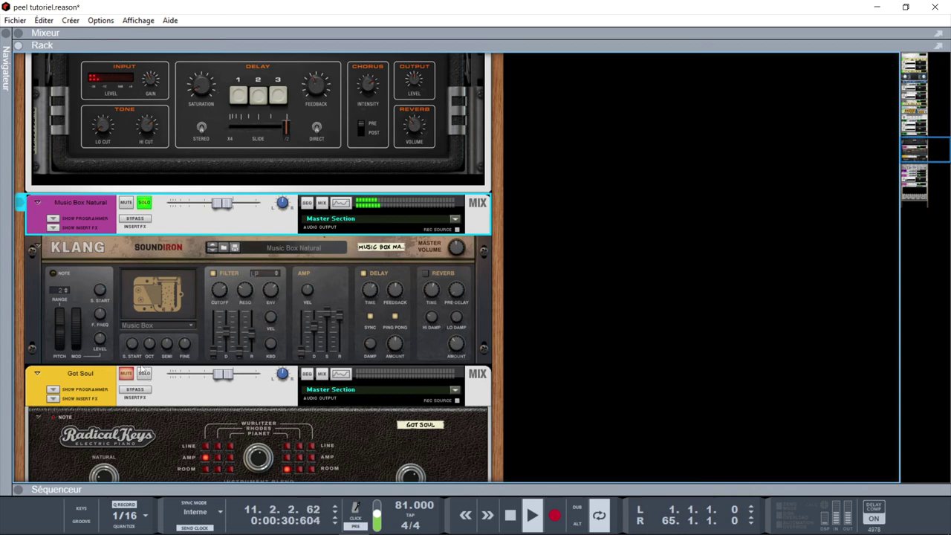
pyautogui.click(144, 373)
# Solo the Good Vibes Retrans and POS 1 Retrans audio tracks along with the other channels.
pyautogui.moveTo(923, 153); pyautogui.dragTo(927, 176)
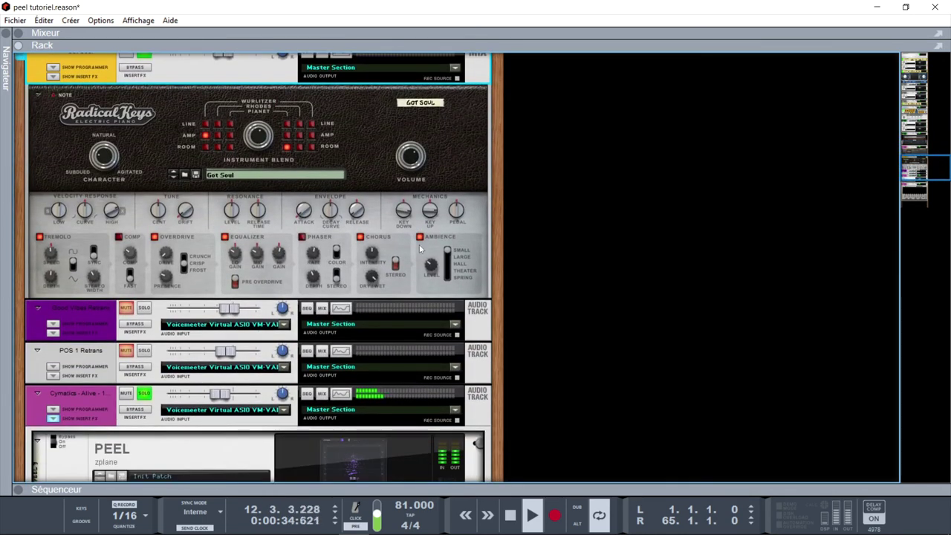
pyautogui.click(143, 308)
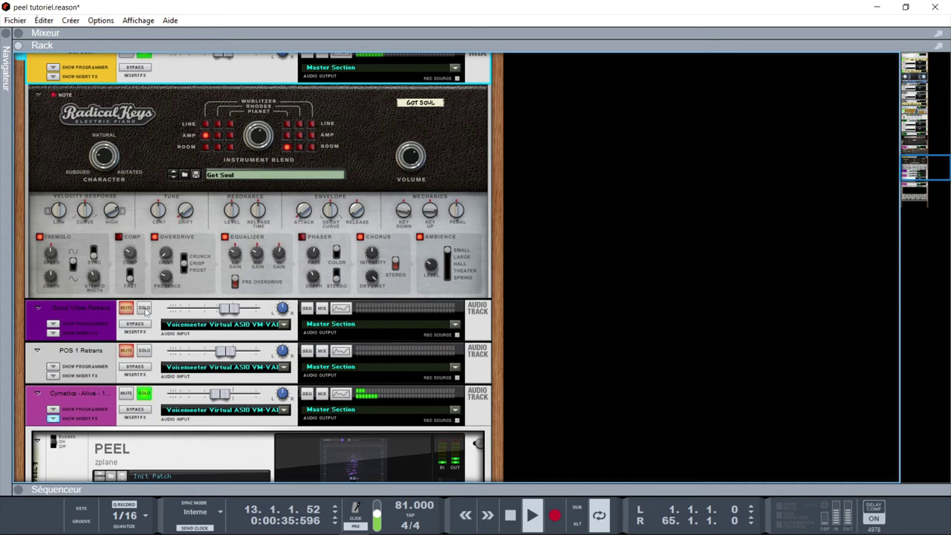
pyautogui.click(146, 353)
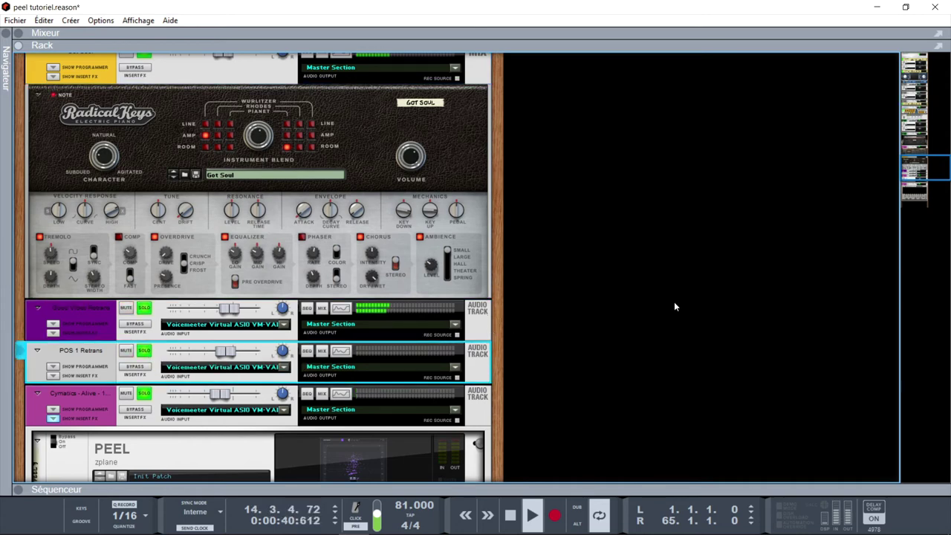
# Turn off all solos in the mixer and listen to the full mix while viewing the drum and bass devices, stopping playback at the end.
pyautogui.press('F5')
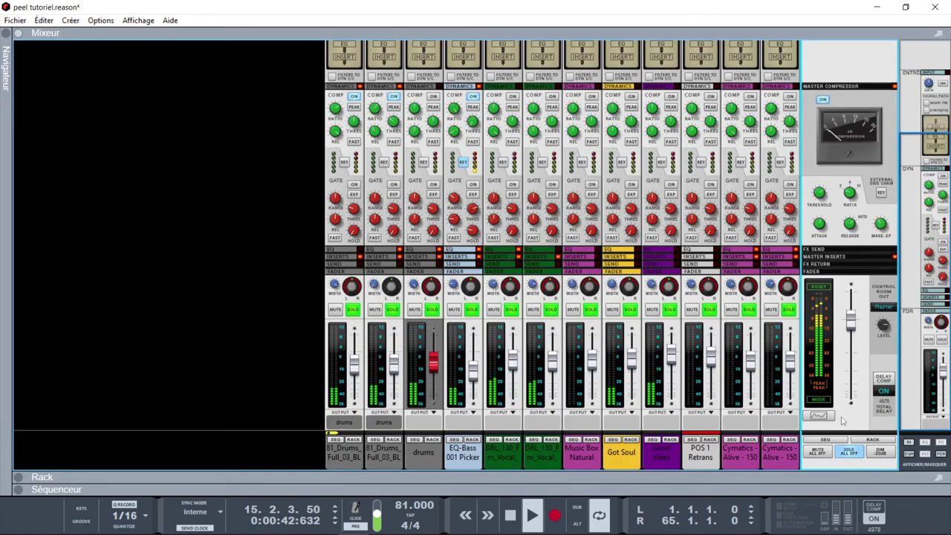
pyautogui.click(848, 451)
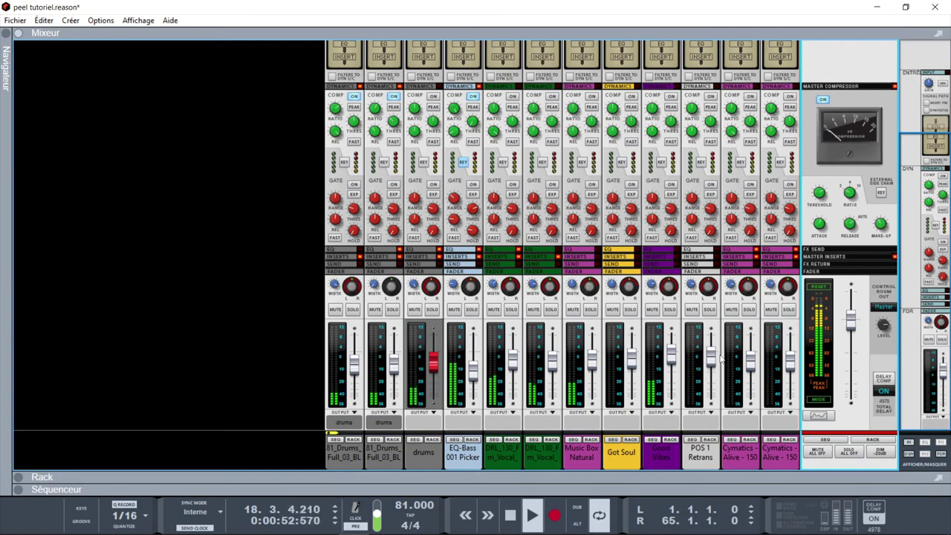
pyautogui.press('F6')
pyautogui.moveTo(923, 186); pyautogui.dragTo(907, 89)
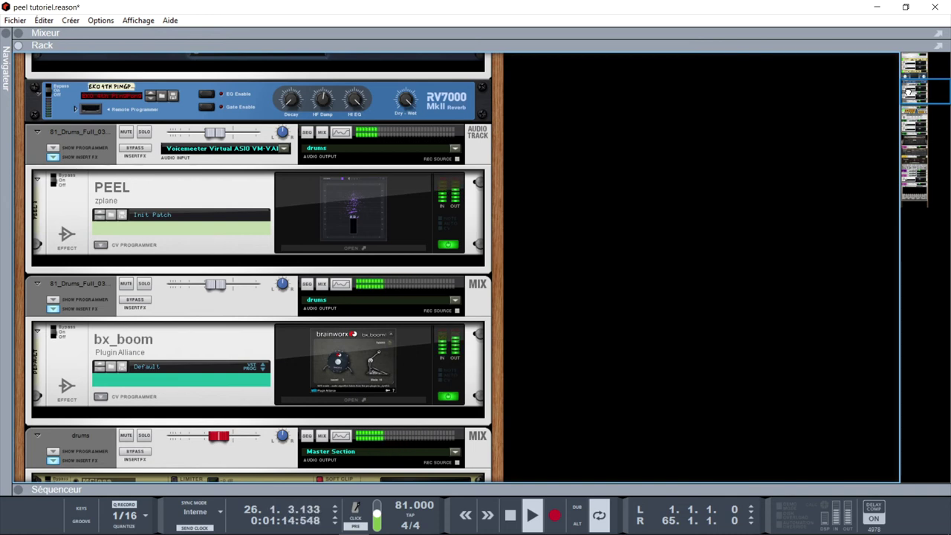
pyautogui.moveTo(907, 91); pyautogui.dragTo(911, 97)
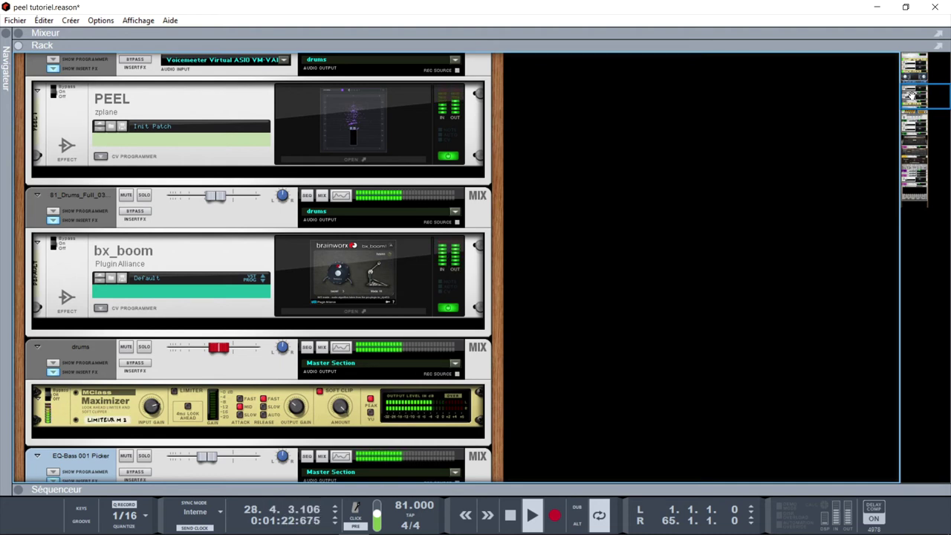
pyautogui.moveTo(911, 96); pyautogui.dragTo(915, 110)
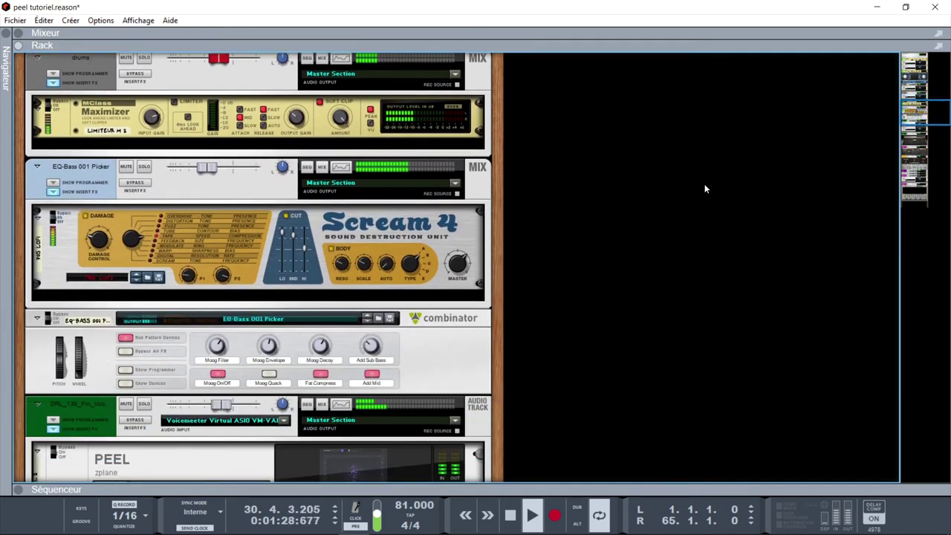
pyautogui.press('space')
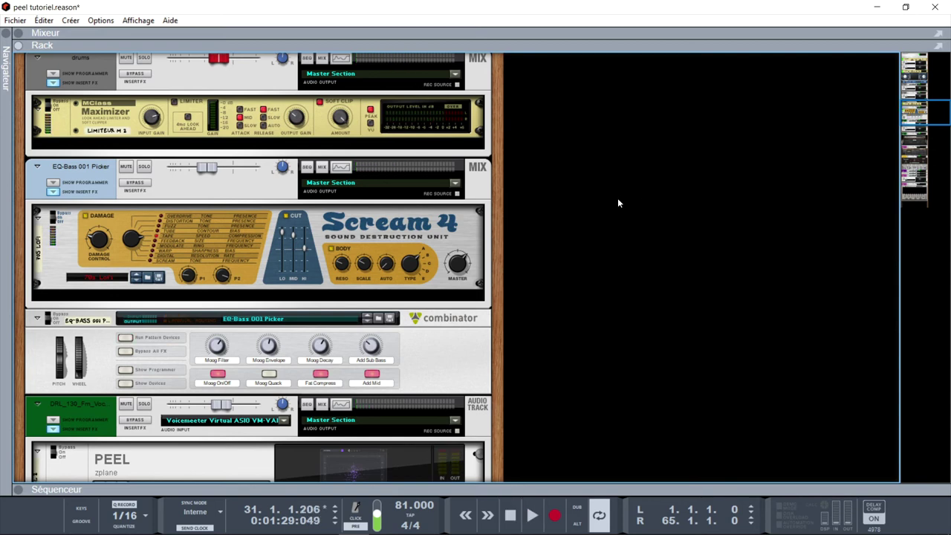
# Open the vocal audio track's PEEL, narrow its selection rectangle from both sides around the centre of the stereo field, and close the window.
pyautogui.moveTo(933, 113); pyautogui.dragTo(934, 123)
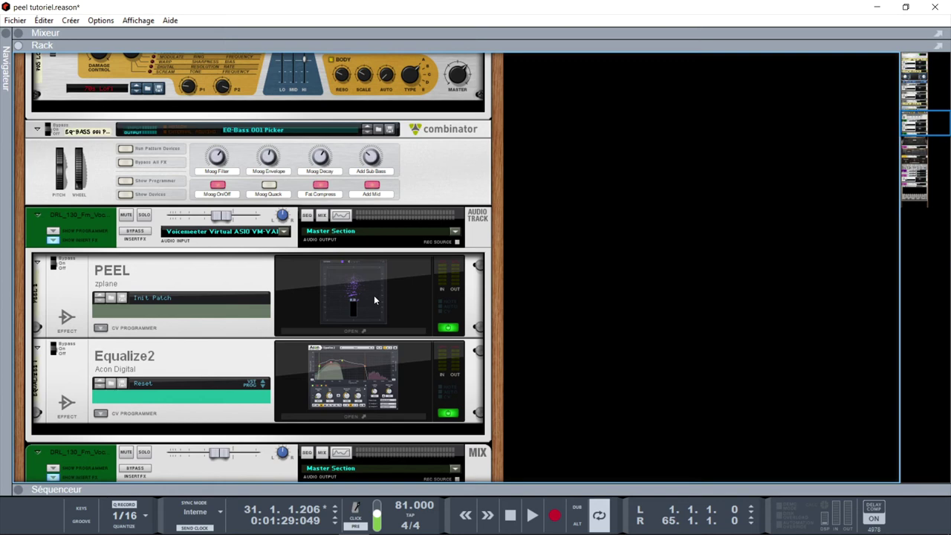
pyautogui.click(352, 291)
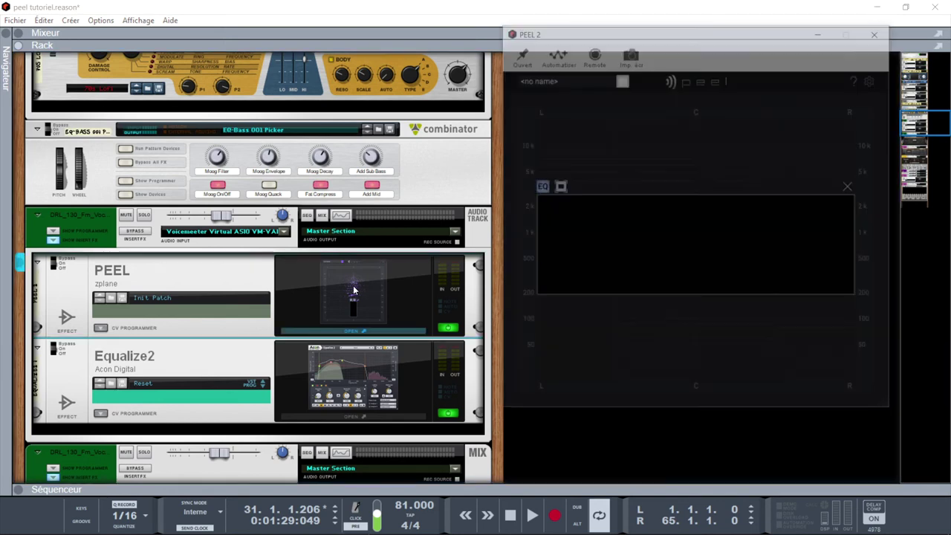
pyautogui.moveTo(535, 223); pyautogui.dragTo(637, 224)
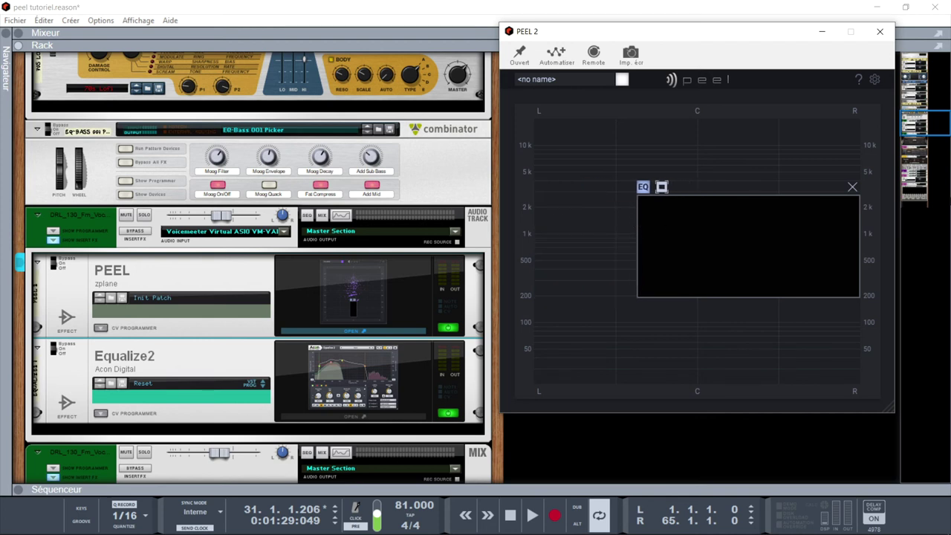
pyautogui.moveTo(860, 237); pyautogui.dragTo(749, 246)
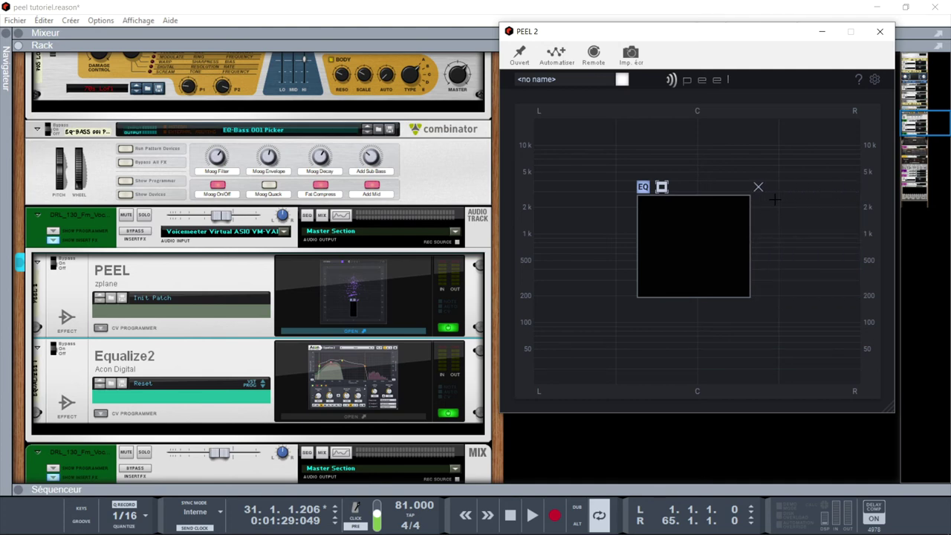
pyautogui.click(879, 32)
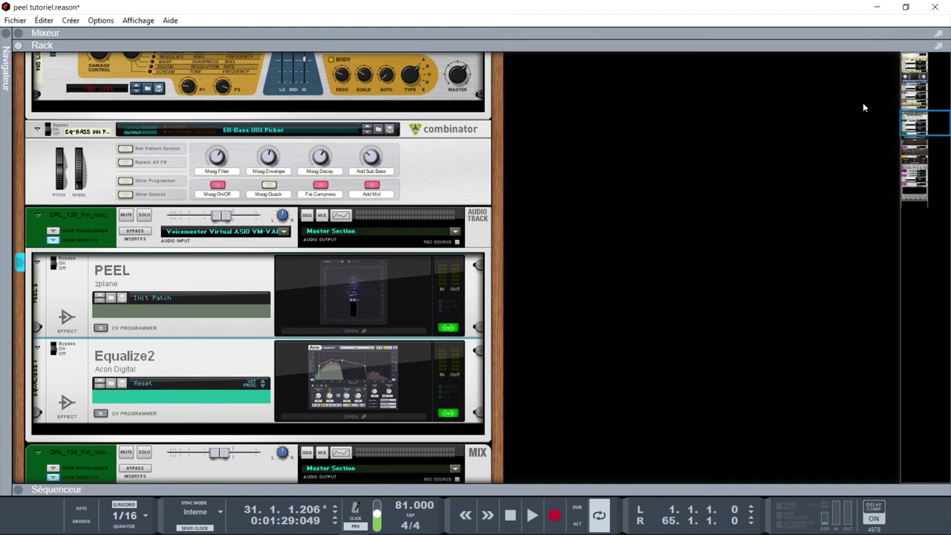
# View the Synchronous effect at the end of the rack and create a new song document.
pyautogui.moveTo(946, 141); pyautogui.dragTo(940, 233)
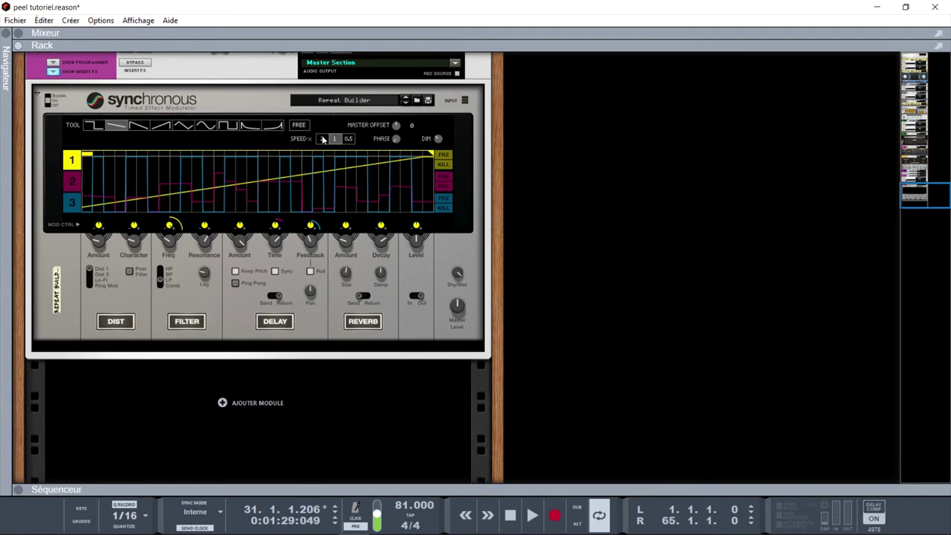
pyautogui.click(15, 20)
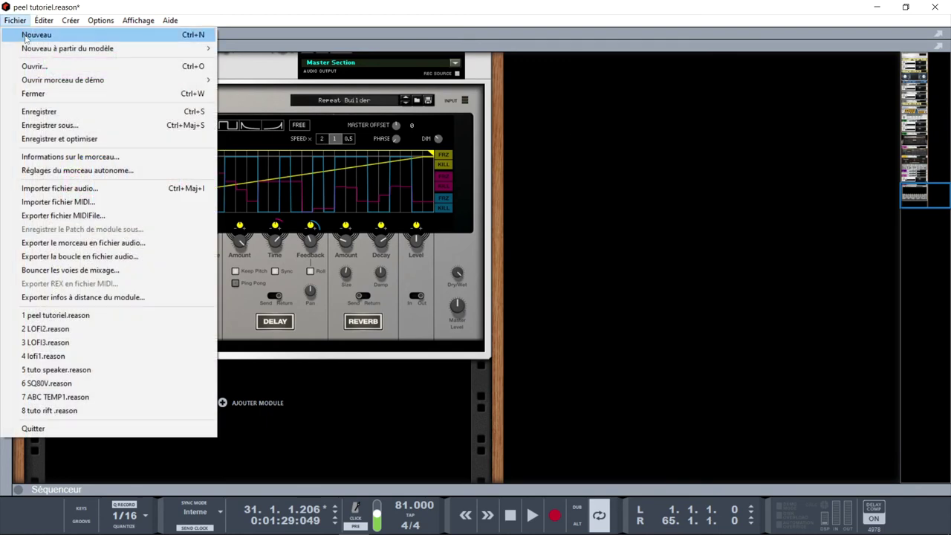
pyautogui.click(38, 30)
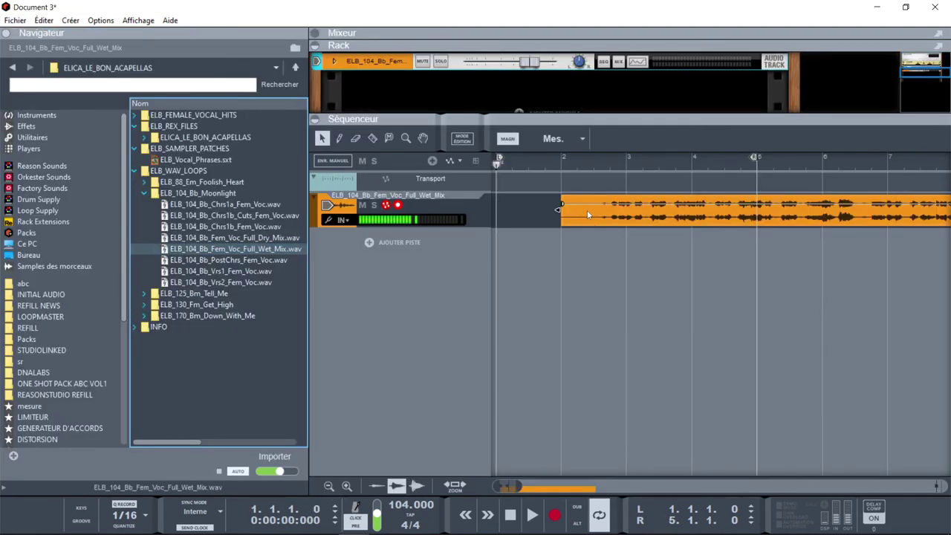
# Move the ELB_104_Bb_Fem_Voc_Full_Wet_Mix clip to bar 1 and unfold its audio track in the rack with the insert effects shown.
pyautogui.moveTo(587, 215); pyautogui.dragTo(530, 218)
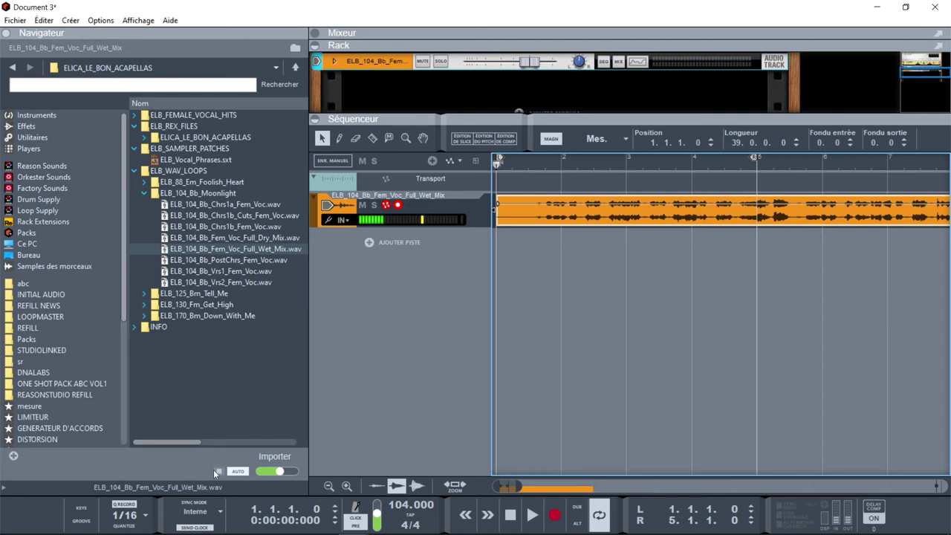
pyautogui.click(339, 61)
pyautogui.click(349, 87)
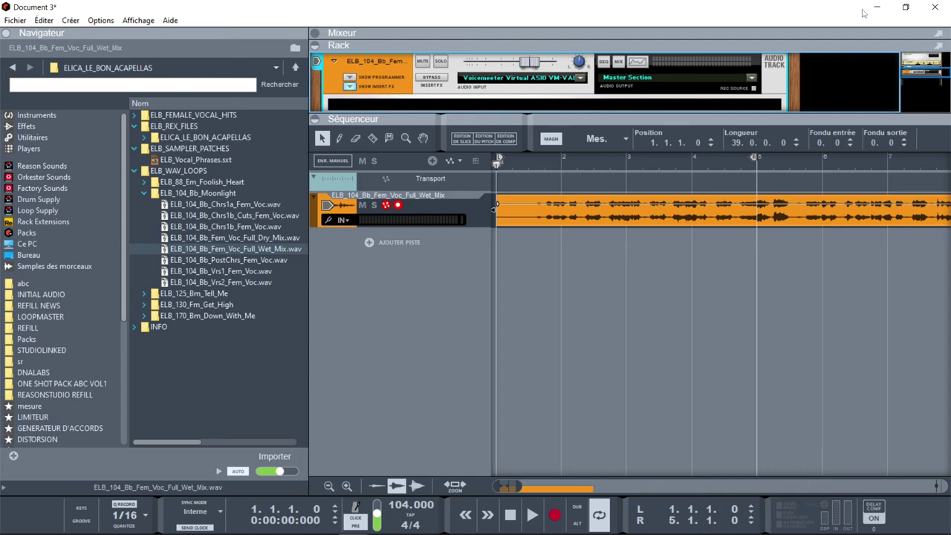
# Add the PEEL effect to the insert effects of the ELB_104_Bb_Fem_Voc_Full_Wet_Mix audio track.
pyautogui.moveTo(385, 528)
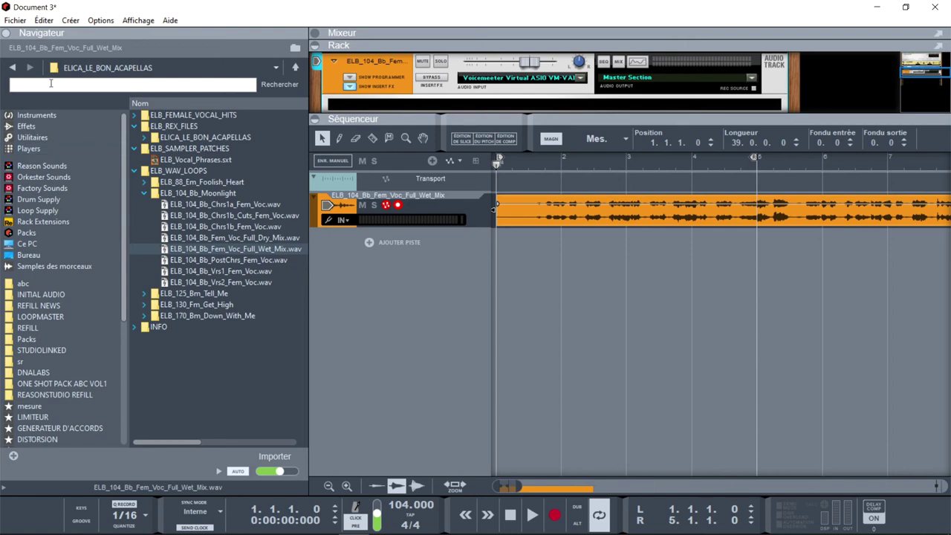
pyautogui.click(28, 126)
pyautogui.moveTo(303, 106); pyautogui.dragTo(324, 464)
pyautogui.moveTo(218, 327); pyautogui.dragTo(513, 99)
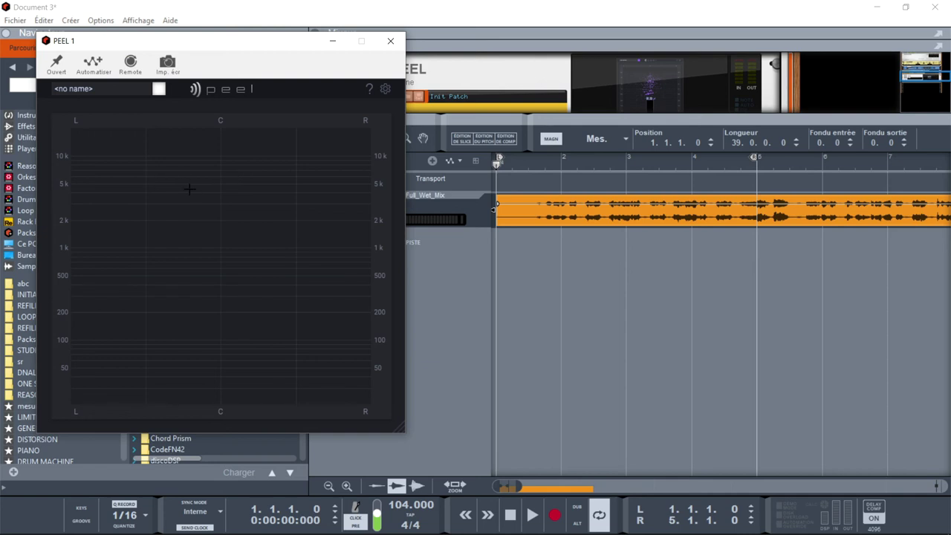
# Draw a PEEL selection around the stereo centre from about 120 Hz to 5 kHz and, during playback, invert it to keep only the outside signal.
pyautogui.moveTo(177, 185)
pyautogui.mouseDown()
pyautogui.moveTo(223, 303)
pyautogui.moveTo(256, 330)
pyautogui.mouseUp()
pyautogui.press('space')
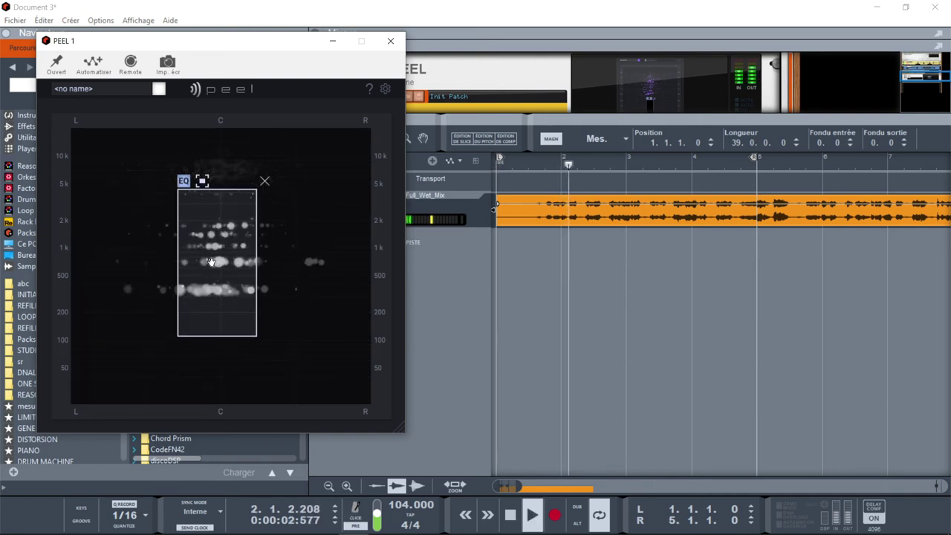
pyautogui.click(201, 177)
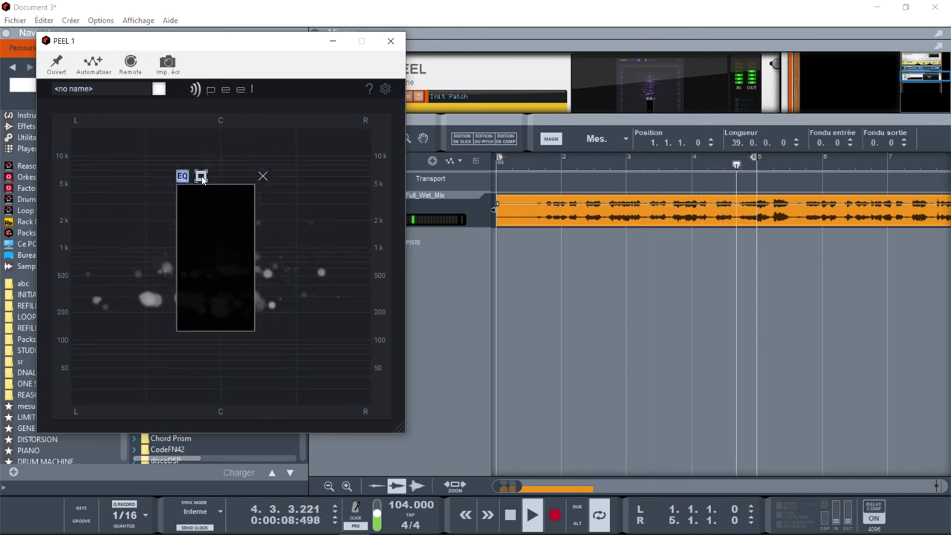
pyautogui.press('space')
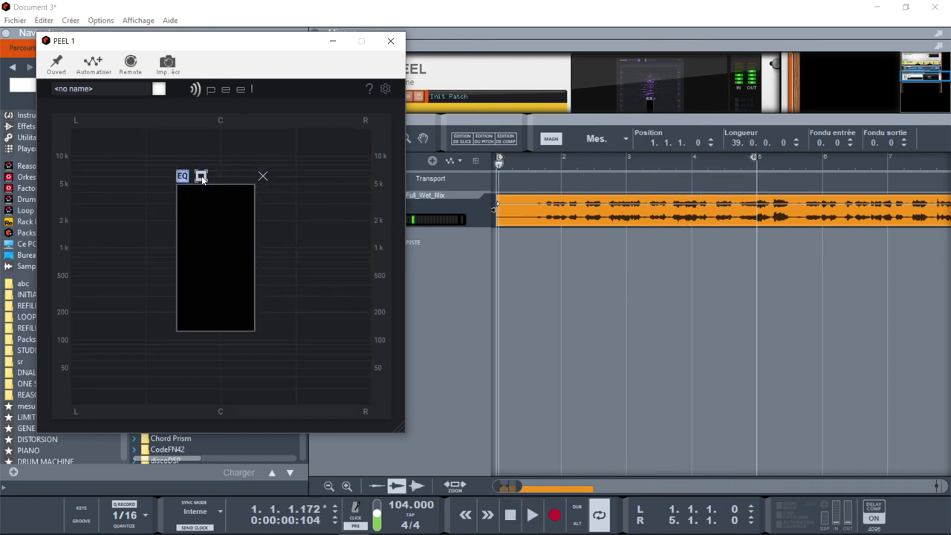
# Duplicate the vocal track with its devices and enlarge the rack area to show both tracks' PEEL inserts.
pyautogui.rightClick(470, 212)
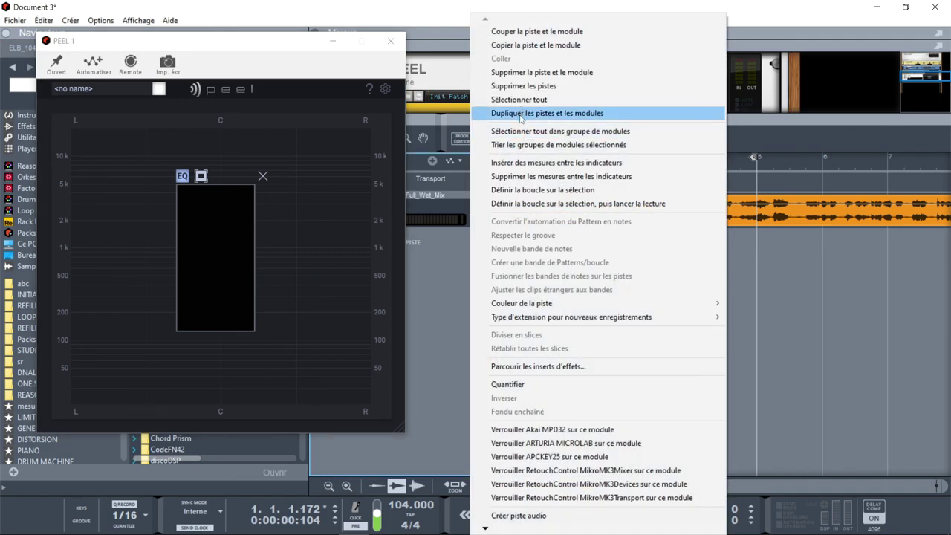
pyautogui.click(548, 113)
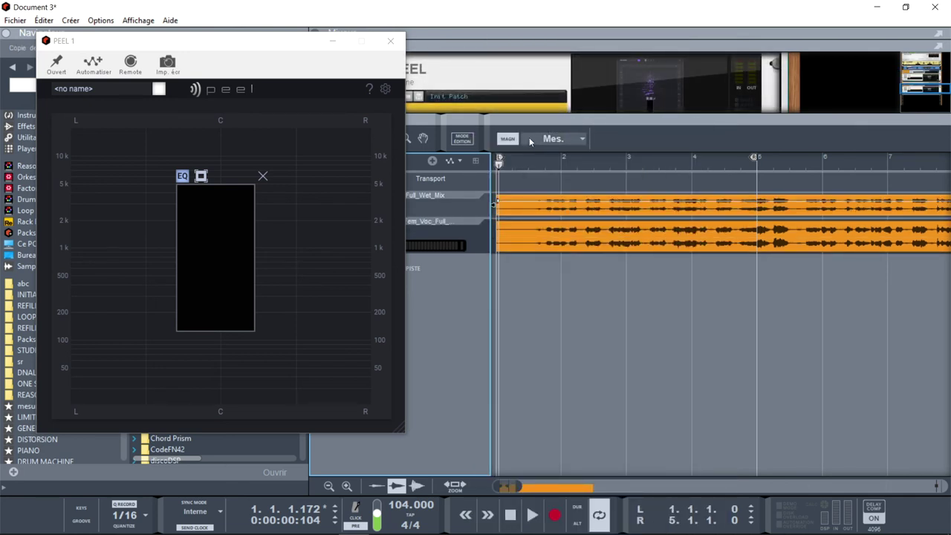
pyautogui.moveTo(520, 115); pyautogui.dragTo(530, 233)
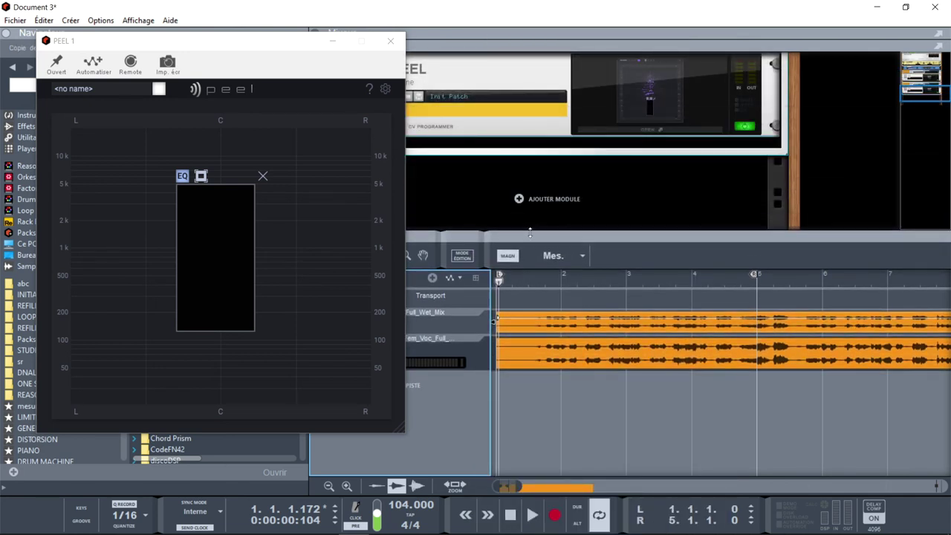
pyautogui.moveTo(929, 86)
pyautogui.mouseDown()
pyautogui.moveTo(928, 56)
pyautogui.moveTo(929, 80)
pyautogui.mouseUp()
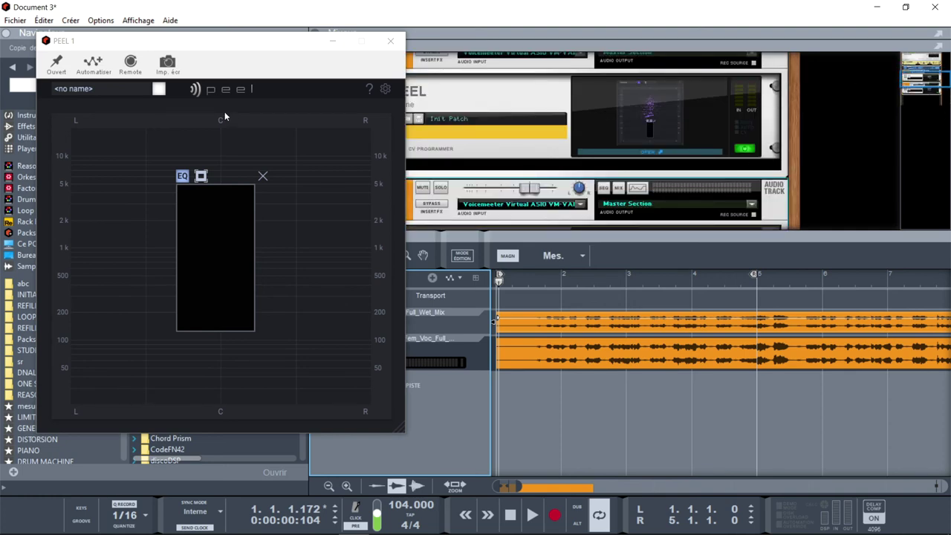
# Place the copied PEEL beside the original, set its selection to keep only the inside signal, play both briefly, and close both windows.
pyautogui.click(344, 48)
pyautogui.moveTo(289, 43); pyautogui.dragTo(654, 33)
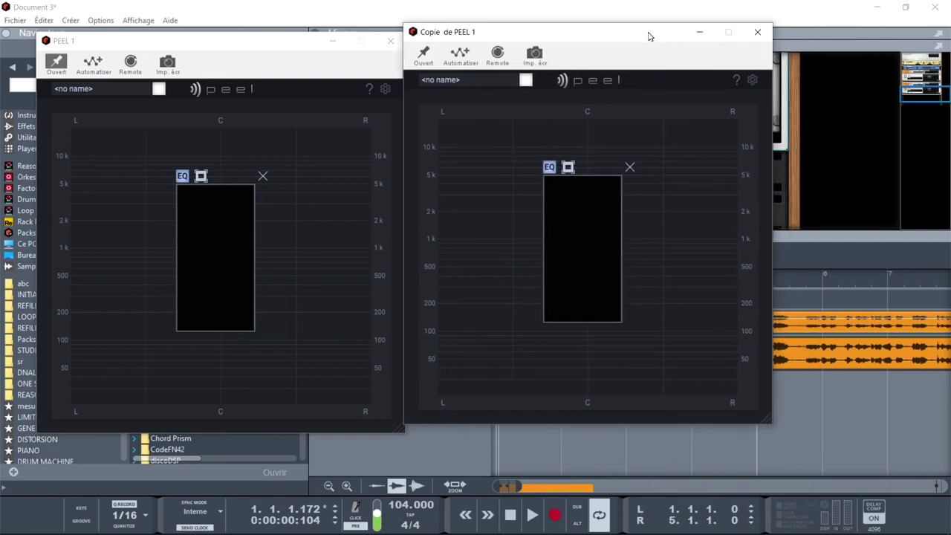
pyautogui.press('space')
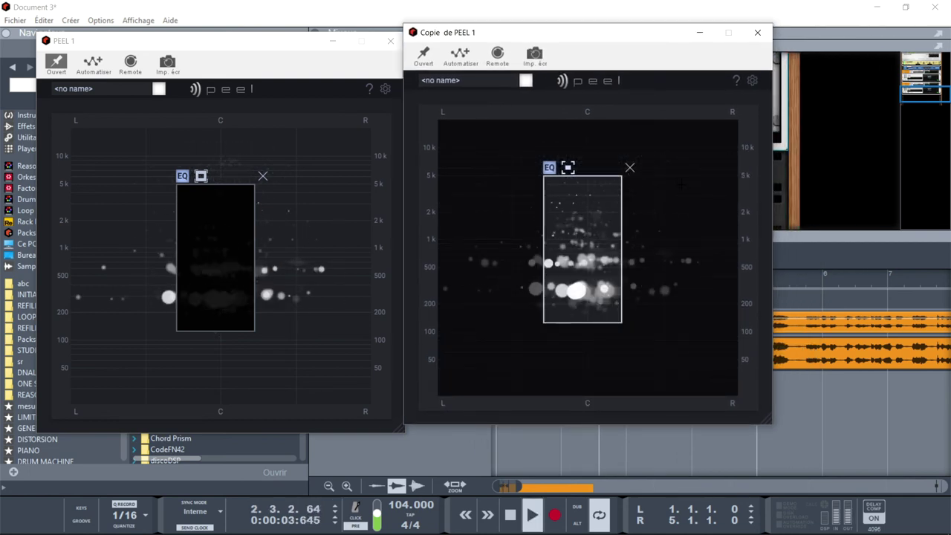
pyautogui.press('space')
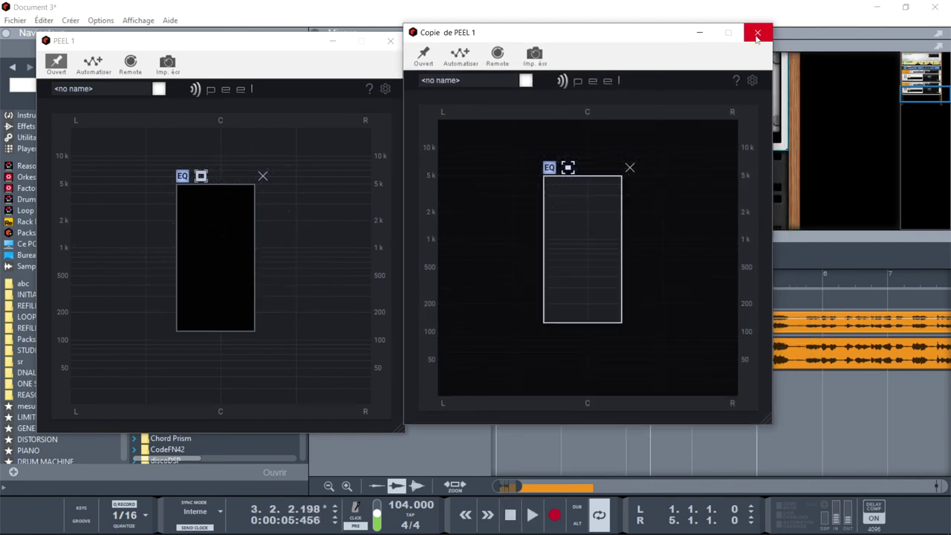
pyautogui.click(762, 33)
pyautogui.click(391, 42)
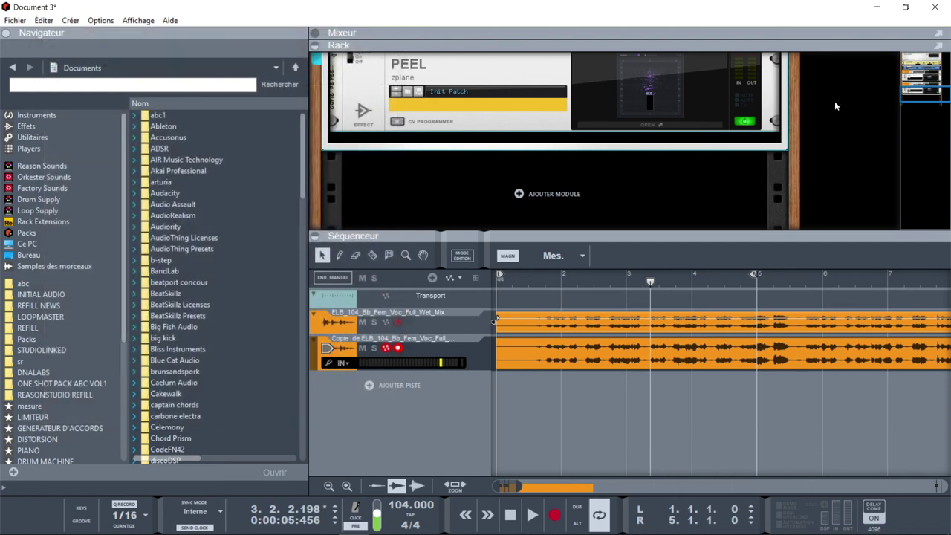
# Solo the duplicated vocal track to hear its centre signal, stop playback, and turn its solo off.
pyautogui.scroll(5, 931, 92)
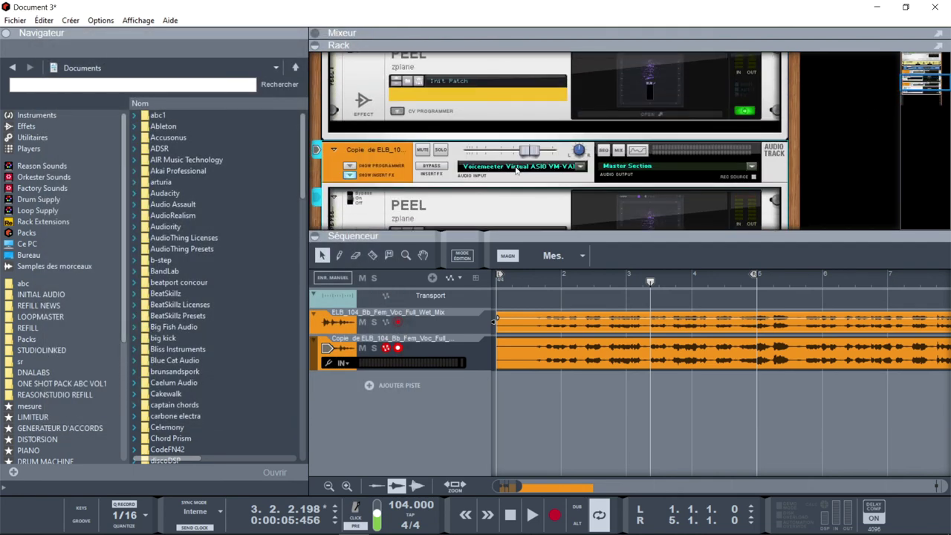
pyautogui.click(441, 149)
pyautogui.press('space')
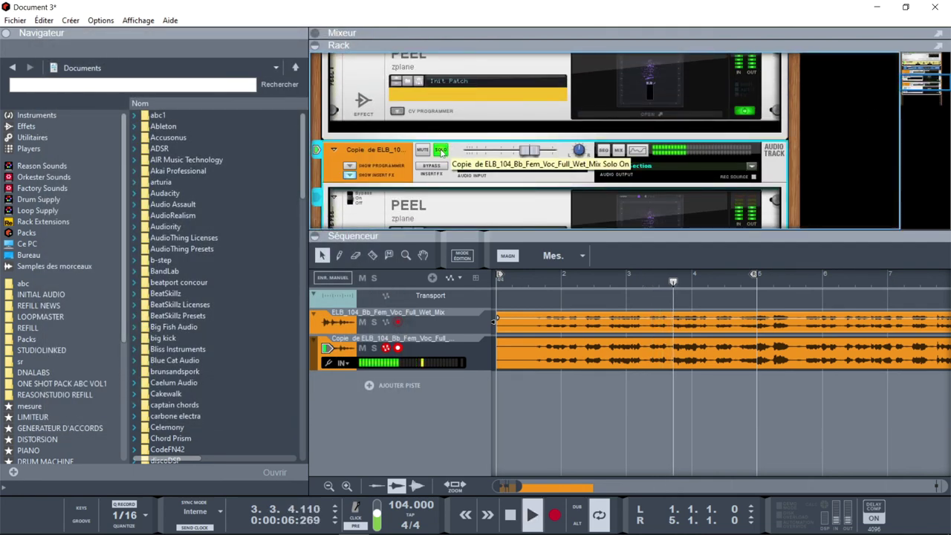
pyautogui.press('space')
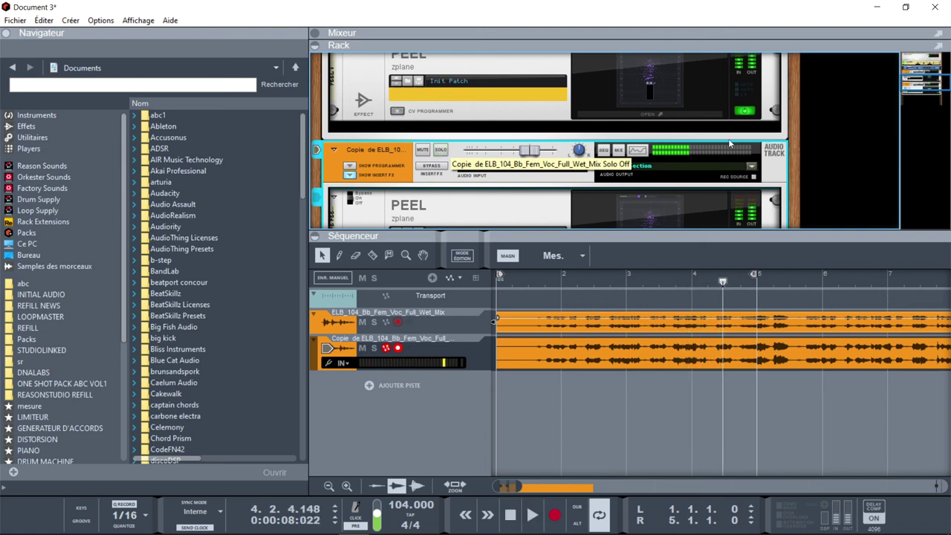
pyautogui.click(441, 149)
# Solo the original vocal track with the rack expanded, add the duplicate's solo to hear both parts together, and stop playback.
pyautogui.scroll(3, 921, 78)
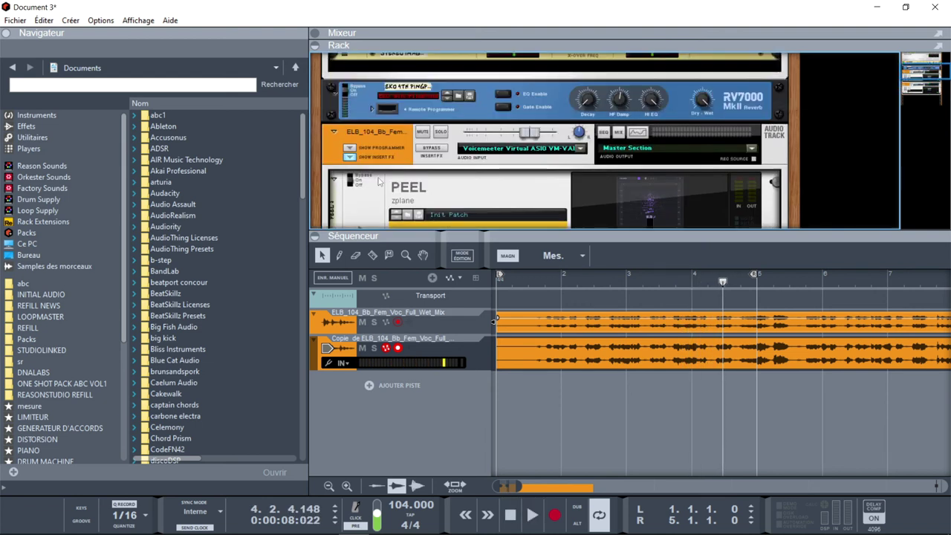
pyautogui.click(442, 134)
pyautogui.press('space')
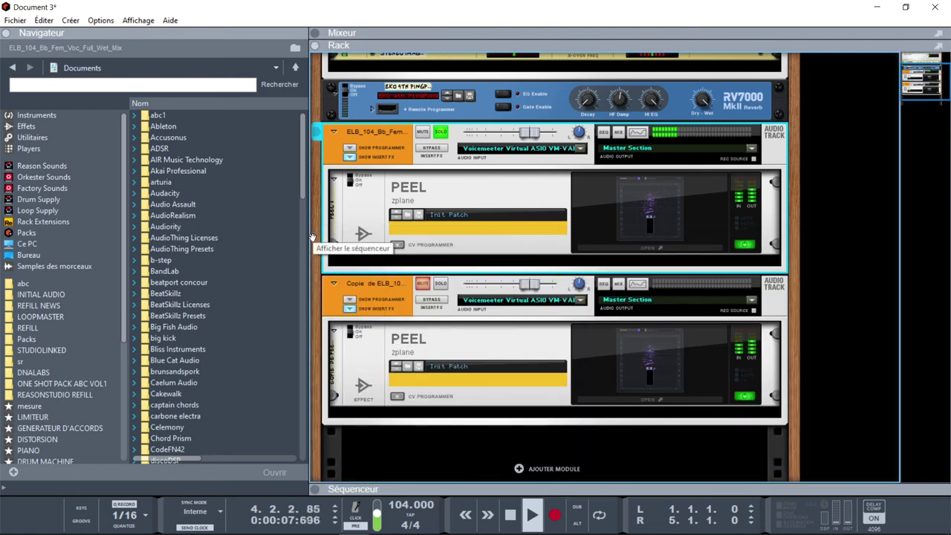
pyautogui.click(315, 236)
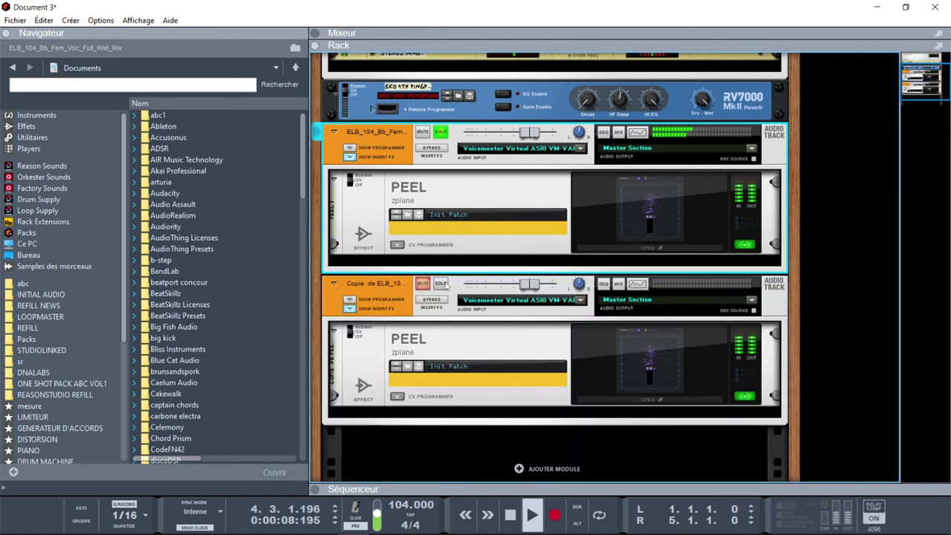
pyautogui.click(441, 284)
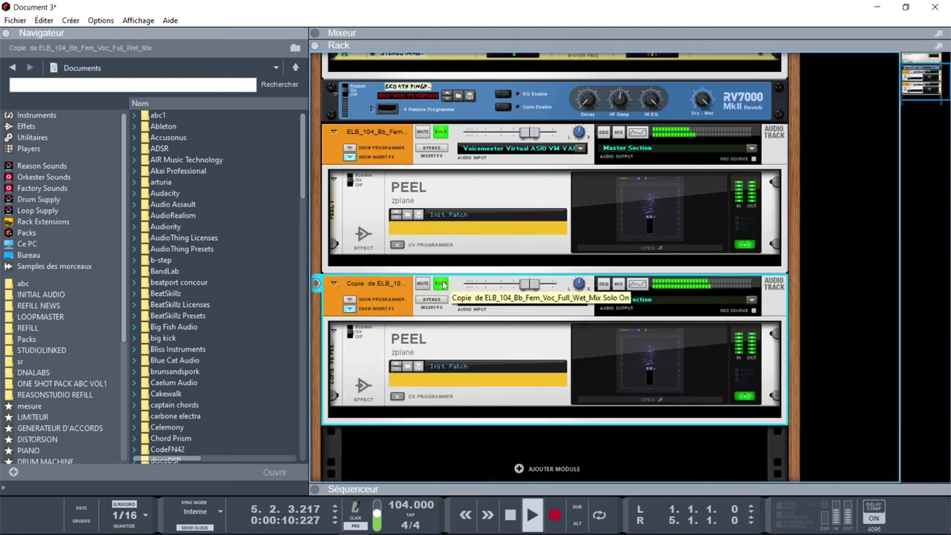
pyautogui.press('space')
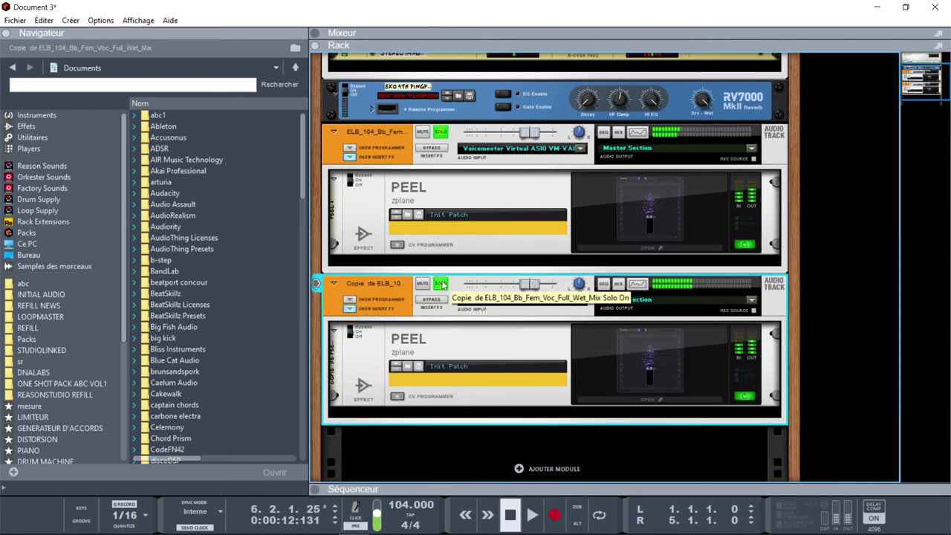
# Add smartreverb_x64 after PEEL on the duplicated vocal track and turn off the original track's solo.
pyautogui.click(26, 127)
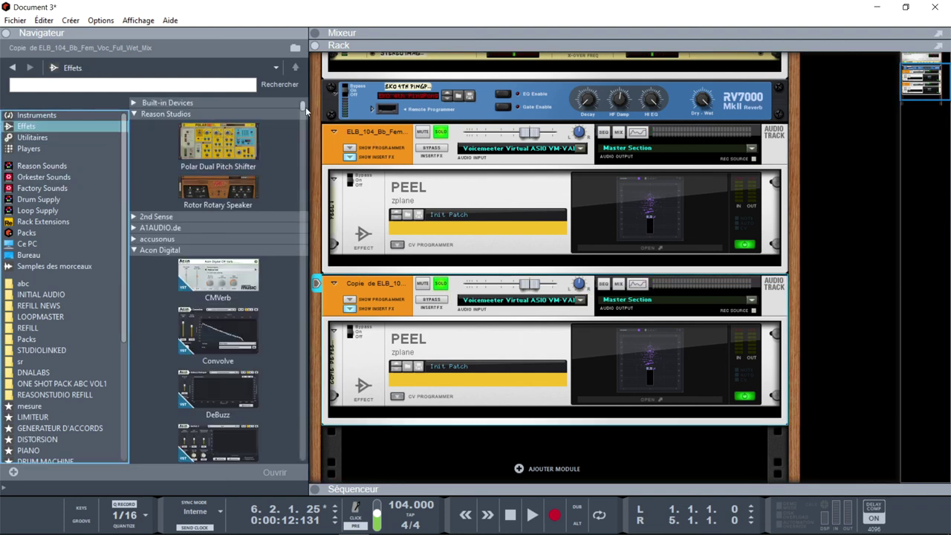
pyautogui.moveTo(303, 110); pyautogui.dragTo(324, 424)
pyautogui.moveTo(218, 298)
pyautogui.mouseDown()
pyautogui.moveTo(431, 416)
pyautogui.moveTo(499, 428)
pyautogui.mouseUp()
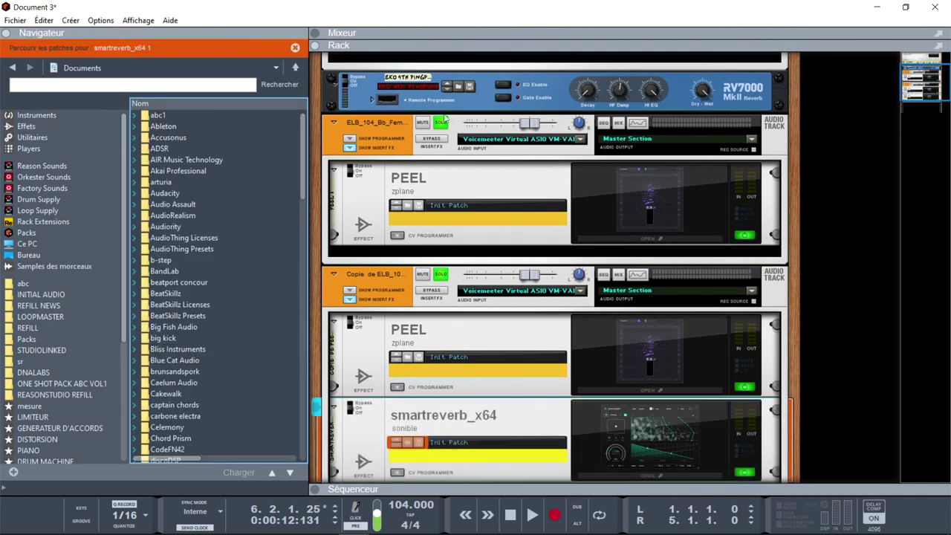
pyautogui.click(442, 123)
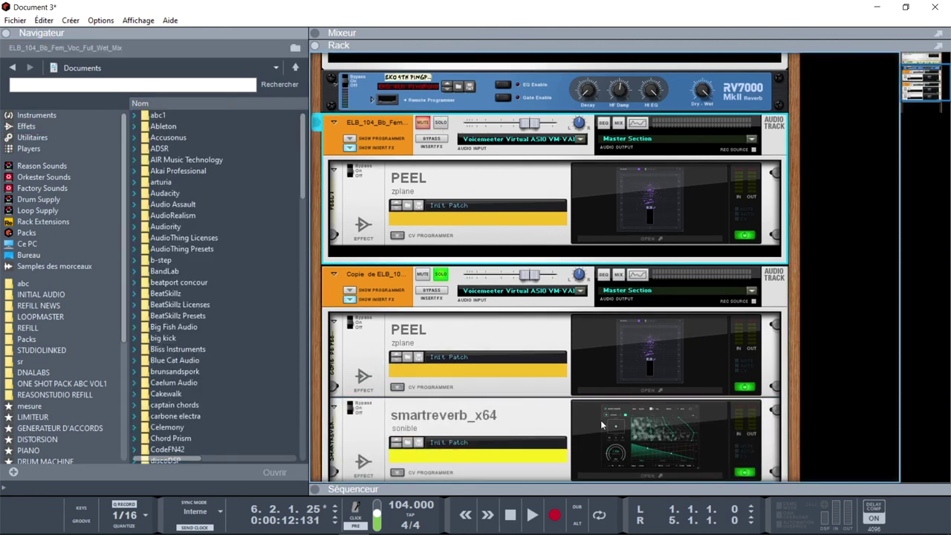
# Set smart:reverb to the Vocals profile, let it analyse the playing vocal, and shift its character towards natural and rich.
pyautogui.click(602, 425)
pyautogui.click(160, 144)
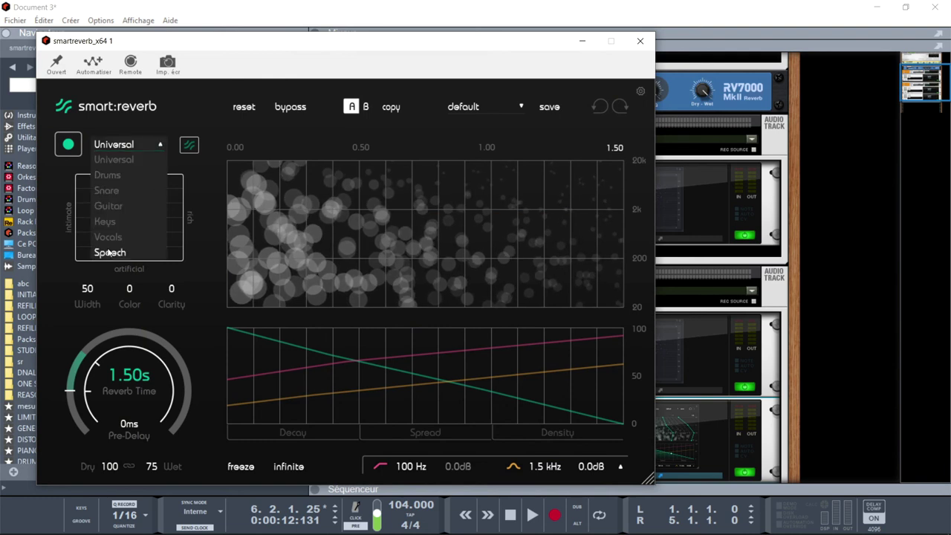
pyautogui.click(109, 236)
pyautogui.press('space')
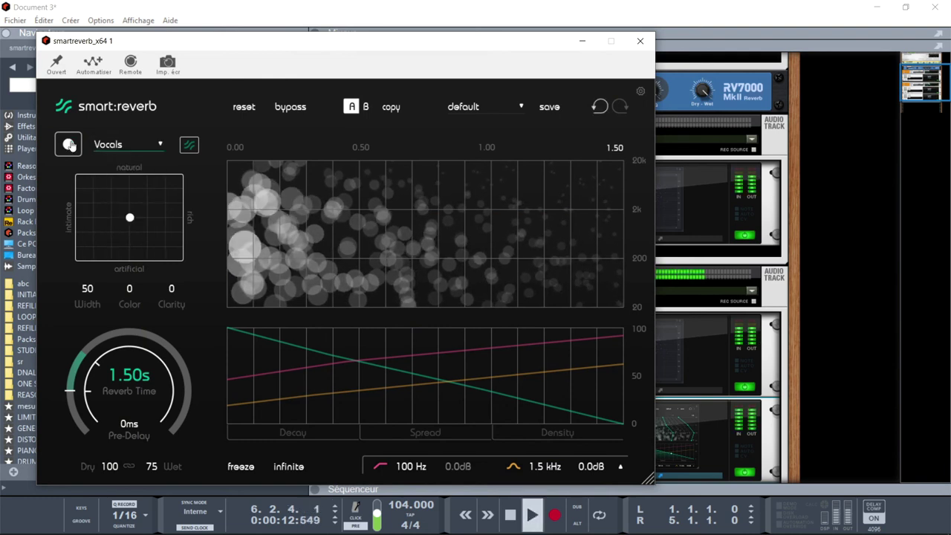
pyautogui.click(69, 144)
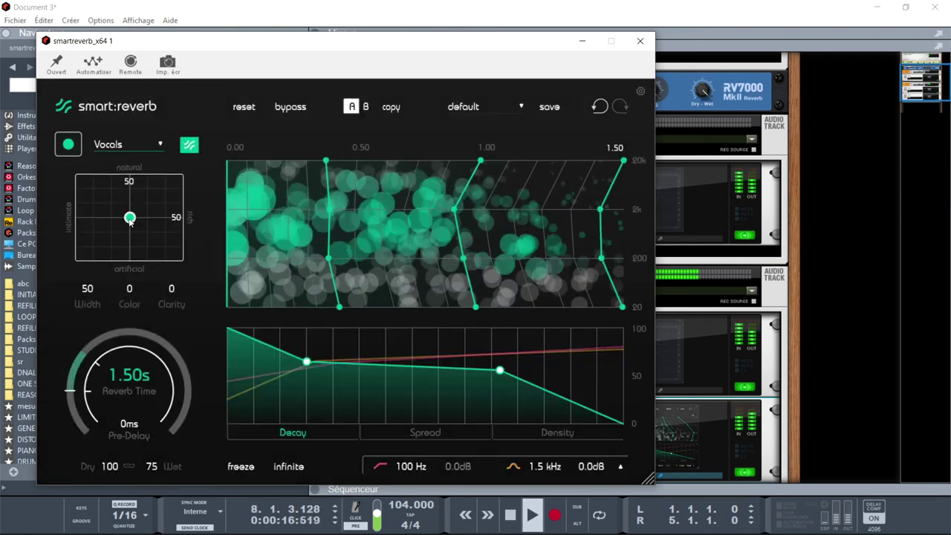
pyautogui.moveTo(129, 218); pyautogui.dragTo(164, 190)
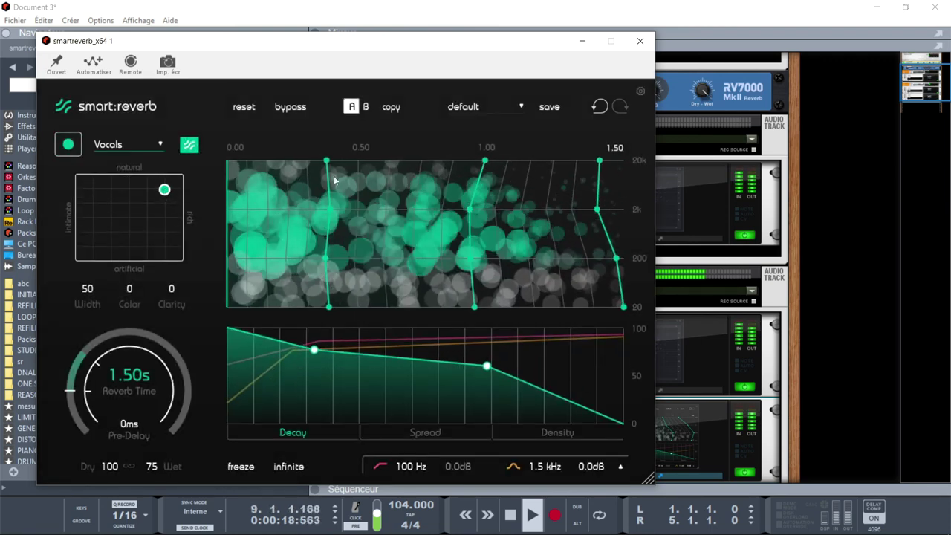
pyautogui.click(640, 40)
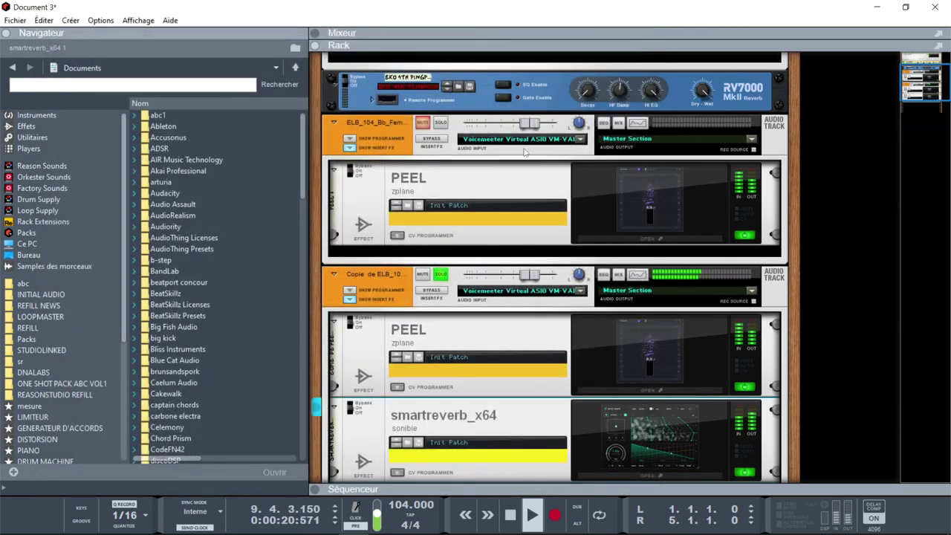
# Solo the original vocal track alongside the reverb-treated copy, toggling the two tracks' solos to compare them during playback.
pyautogui.click(441, 124)
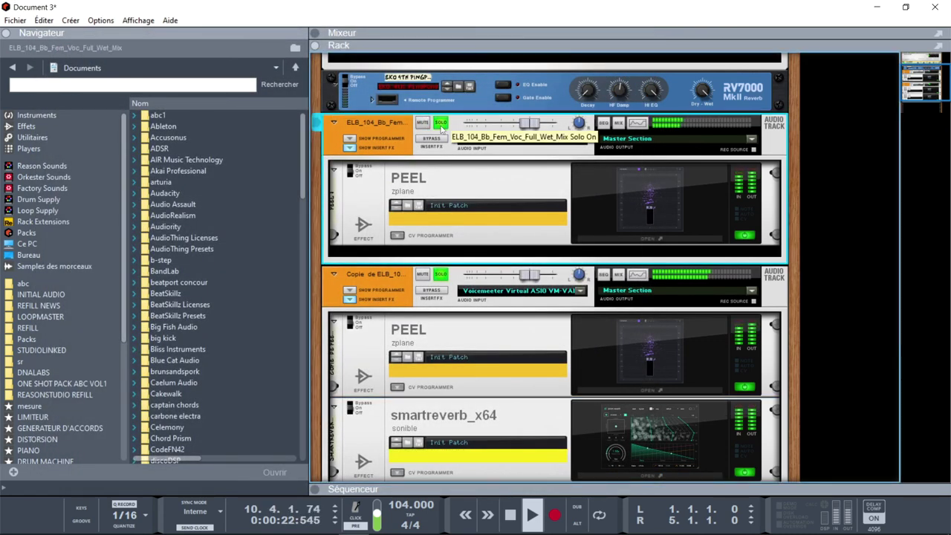
pyautogui.click(442, 275)
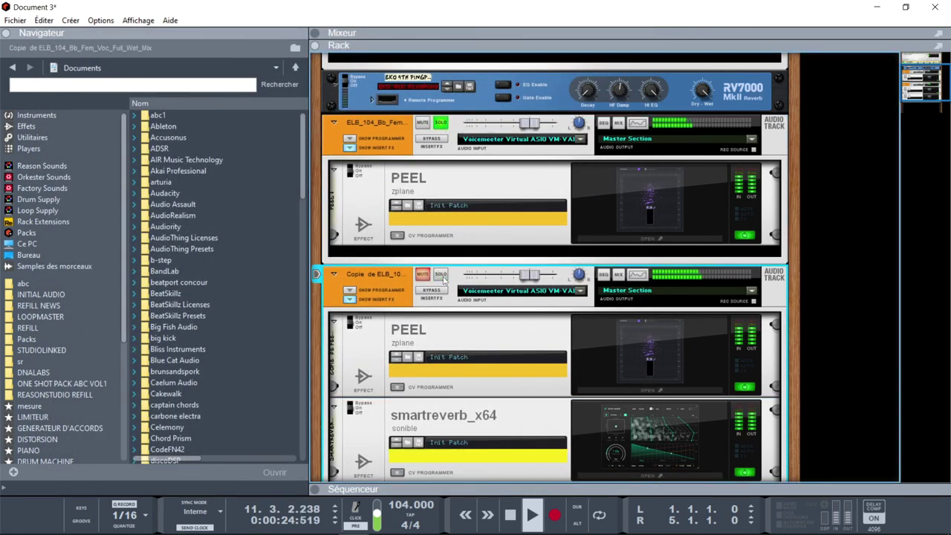
pyautogui.click(442, 275)
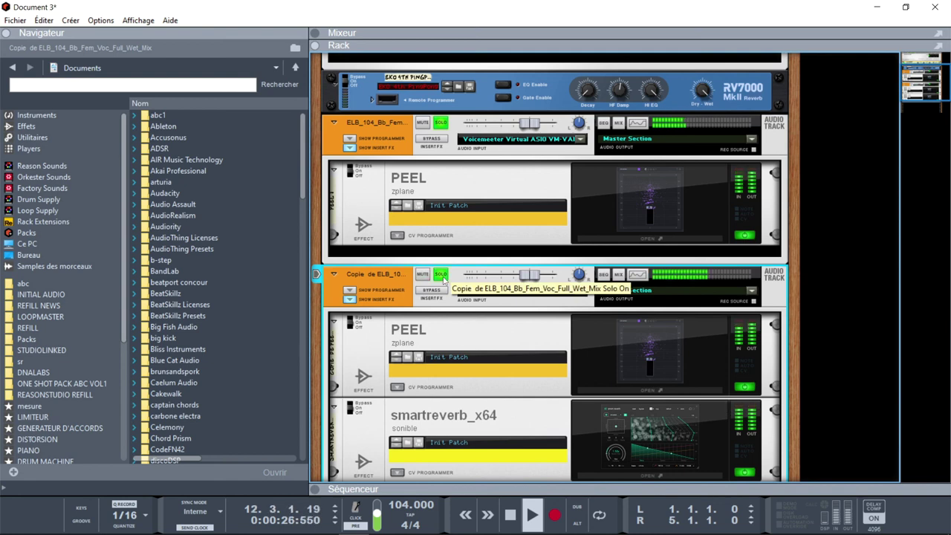
pyautogui.click(440, 123)
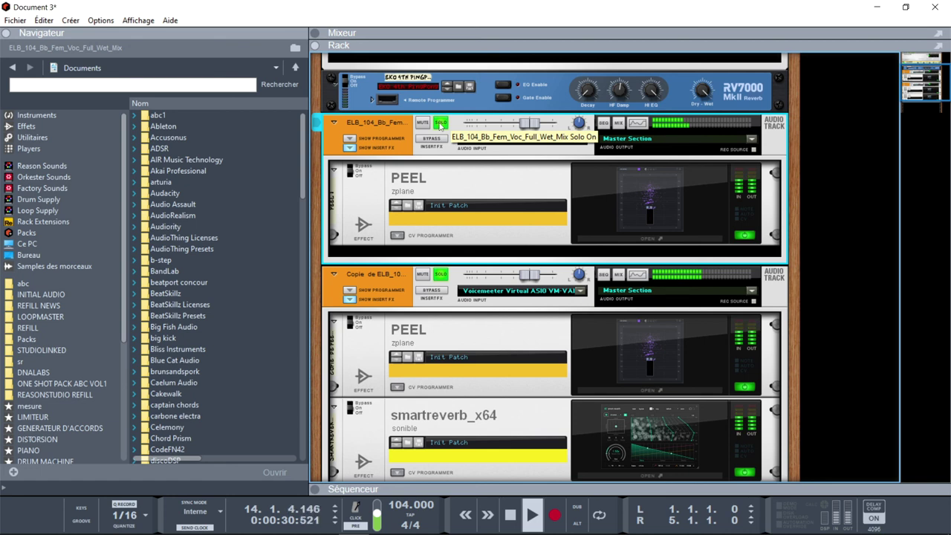
# Open the PEEL windows of both vocal tracks side by side to examine their selections during playback.
pyautogui.click(642, 213)
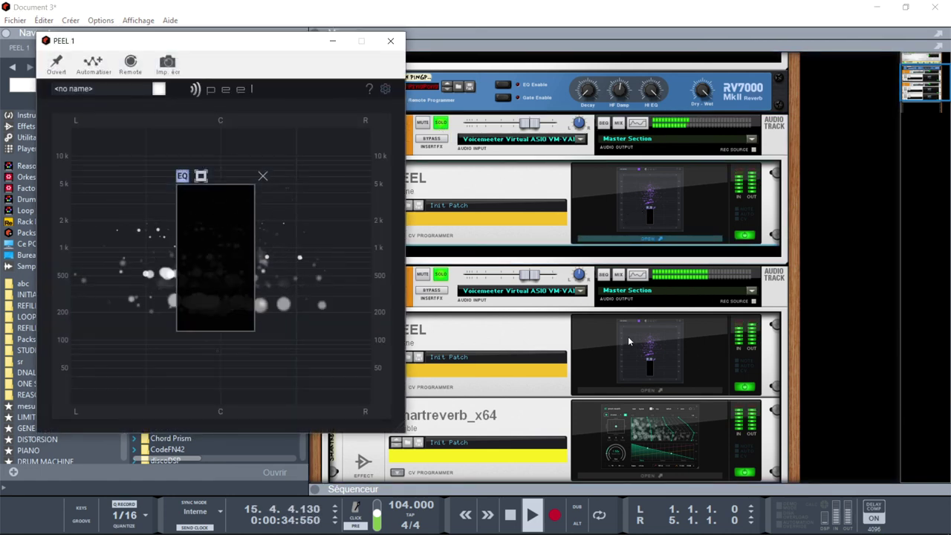
pyautogui.click(676, 364)
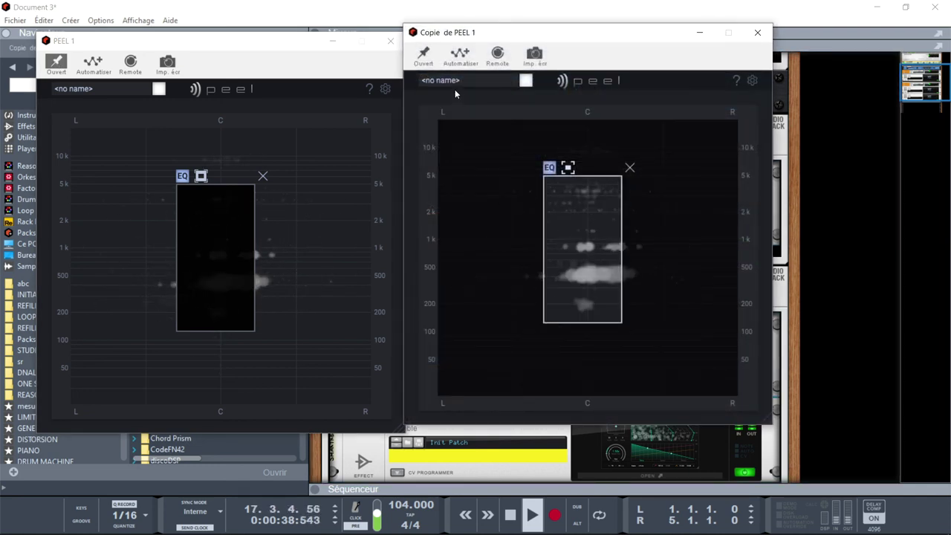